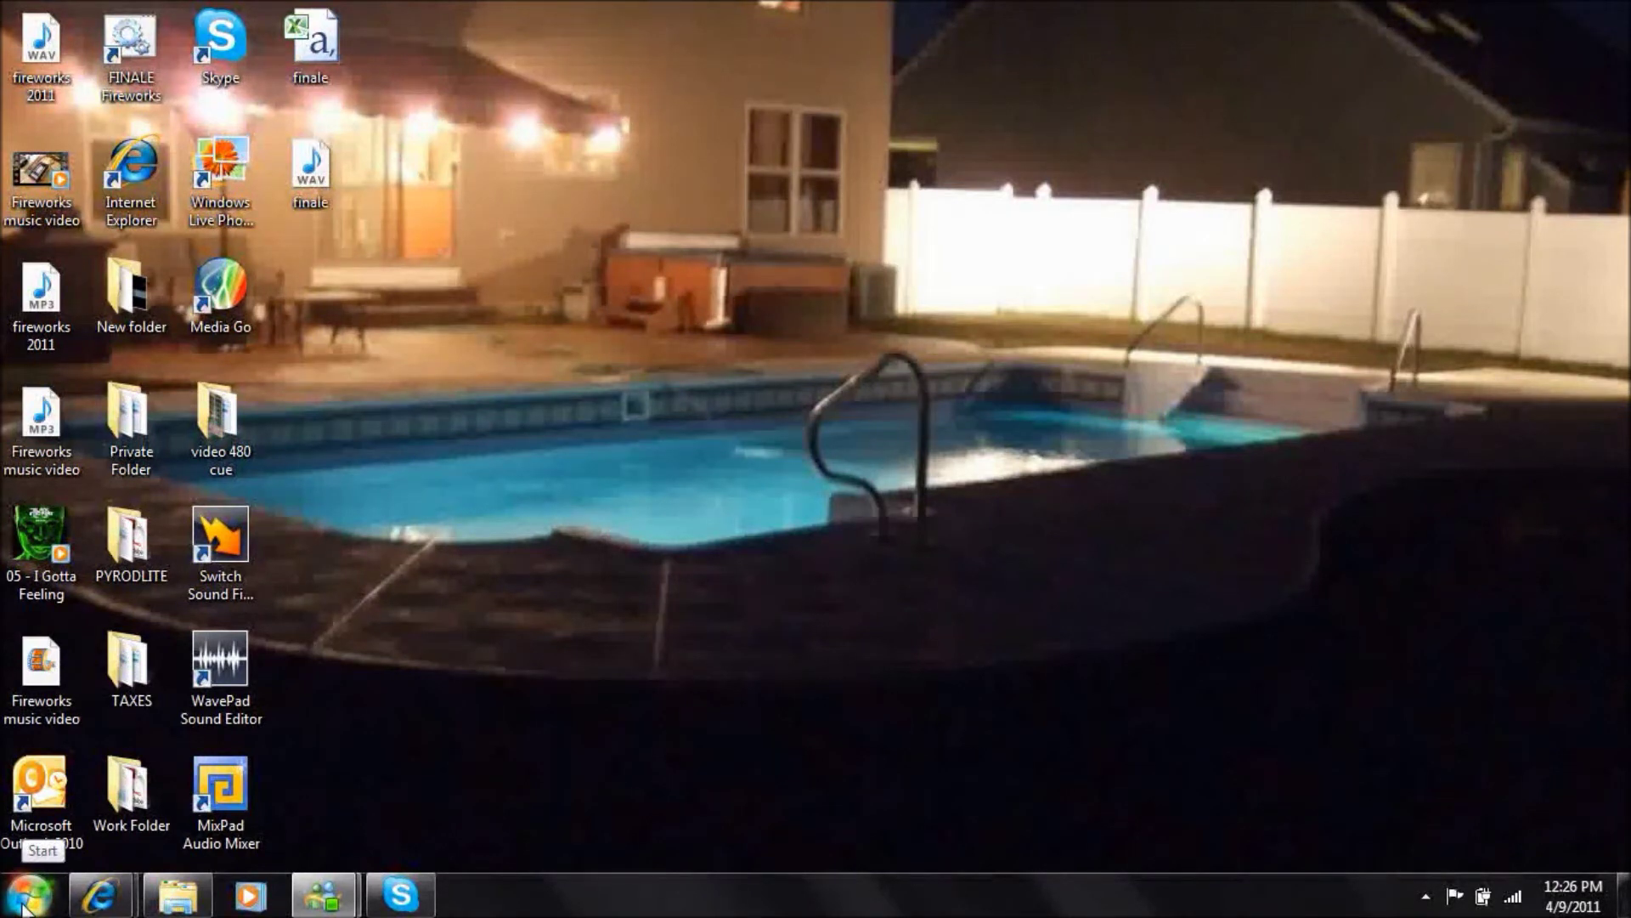
# Launch IonFire Music and start a new show.
pyautogui.click(26, 908)
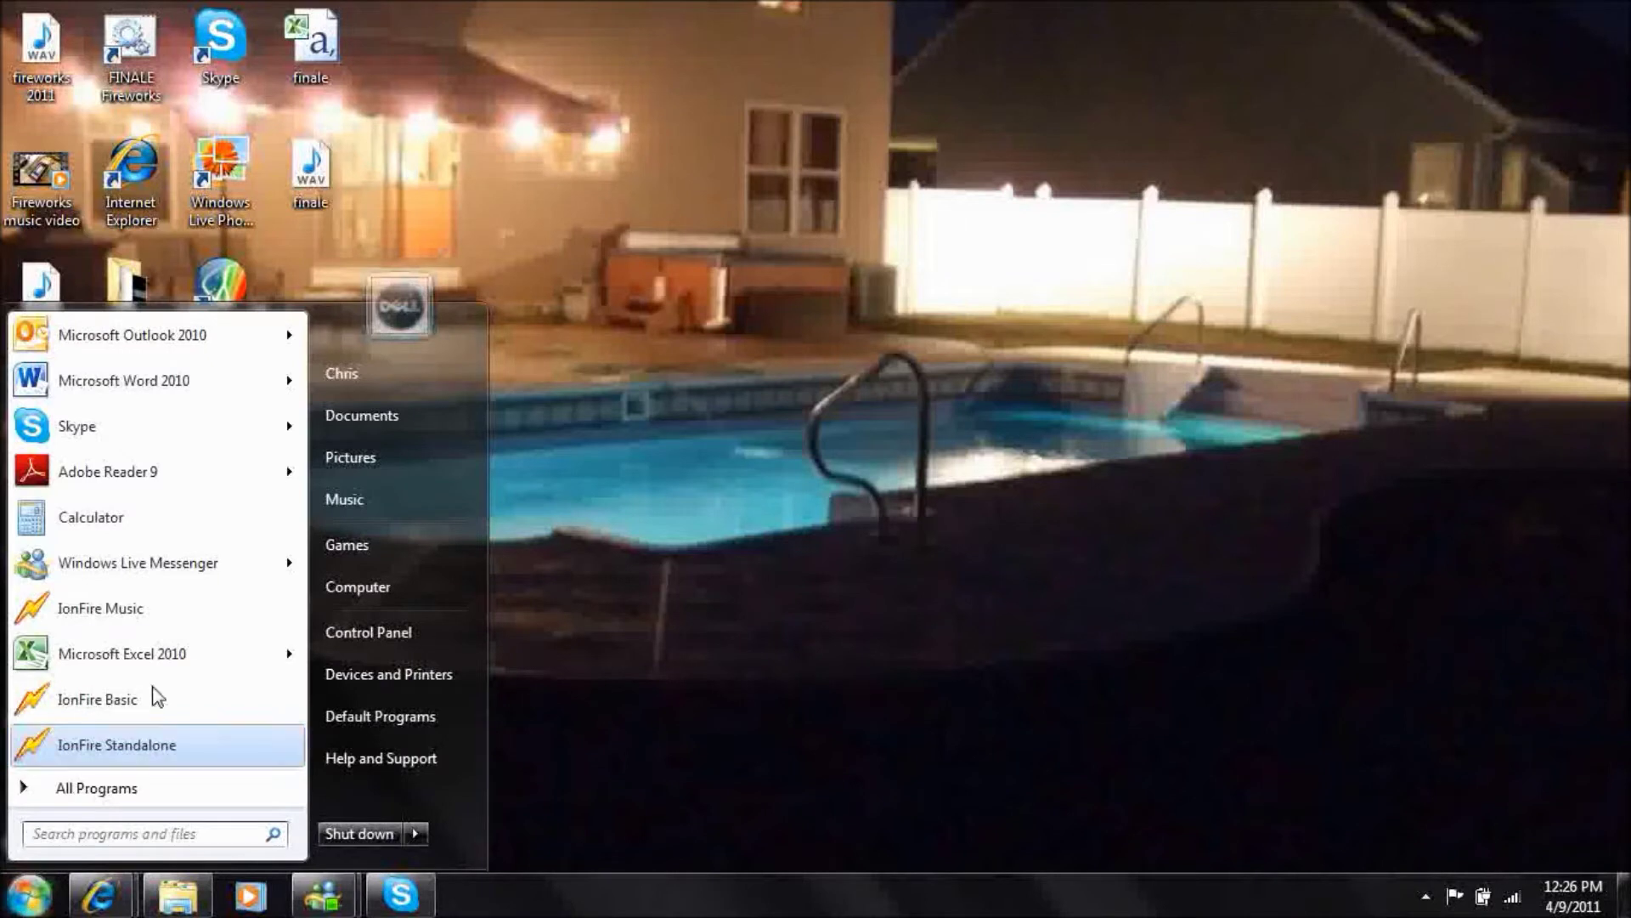
pyautogui.click(128, 609)
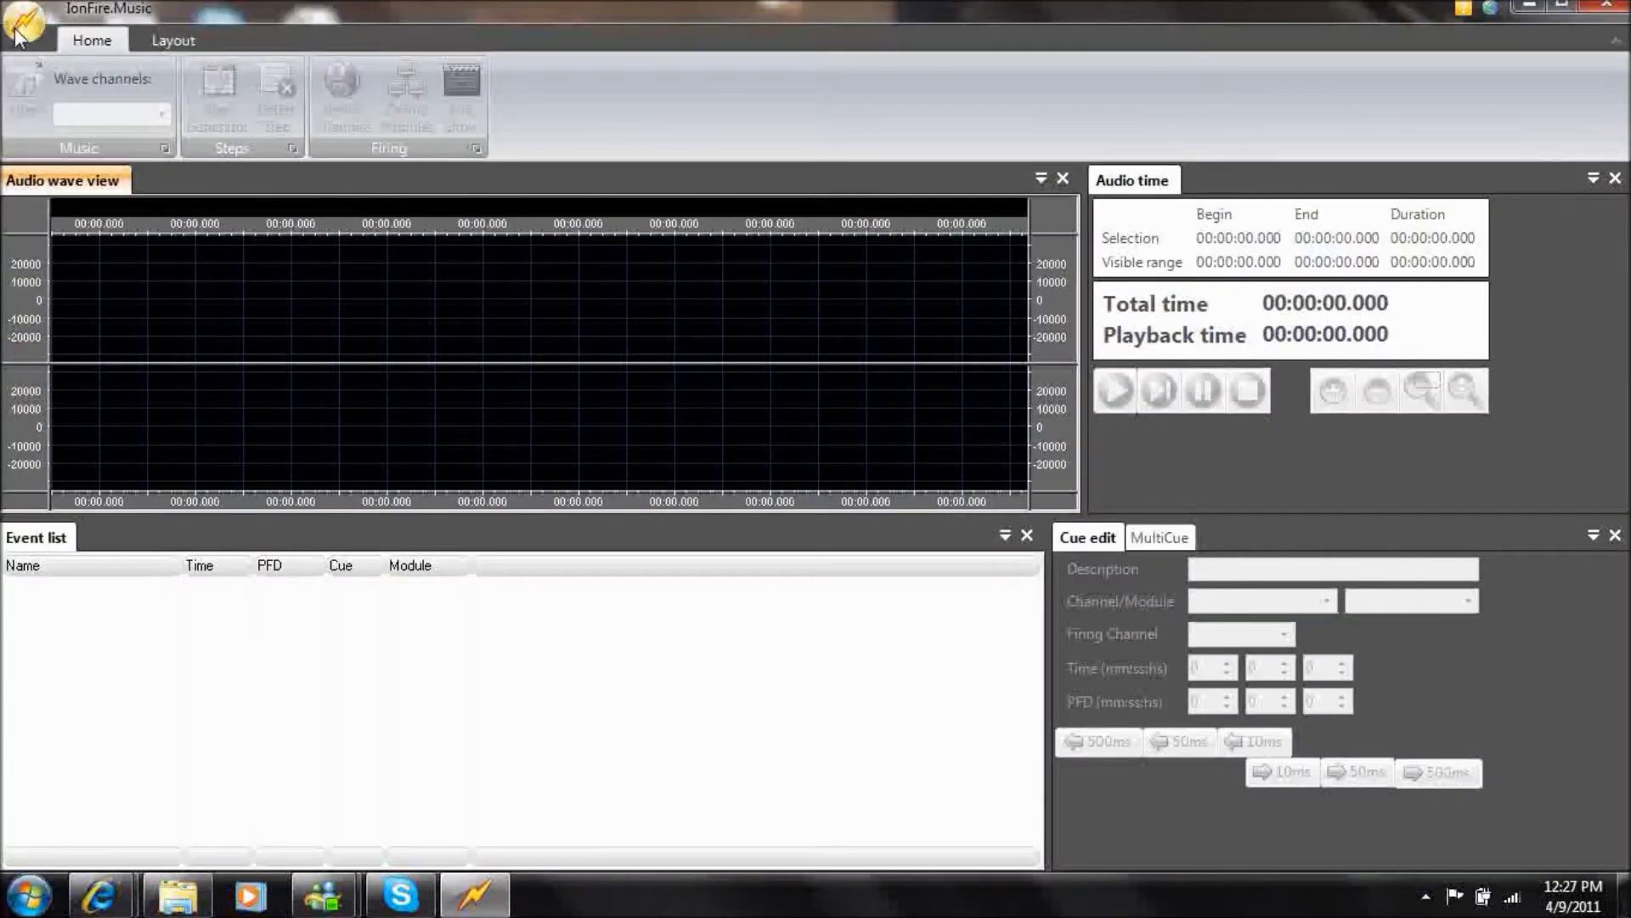
pyautogui.click(17, 34)
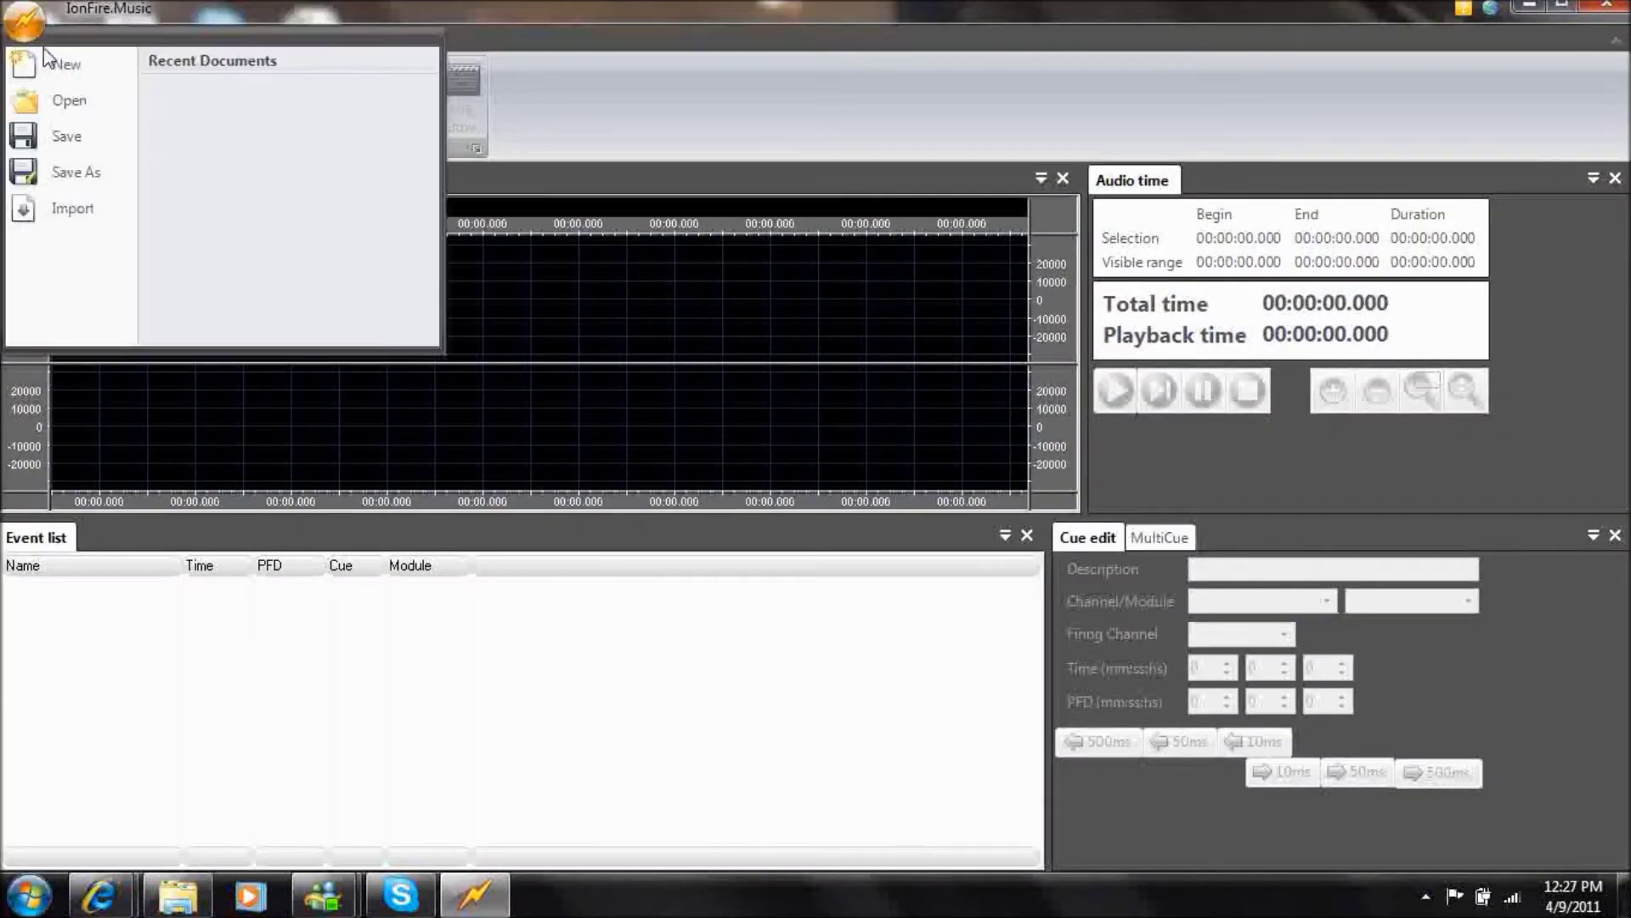
pyautogui.click(66, 67)
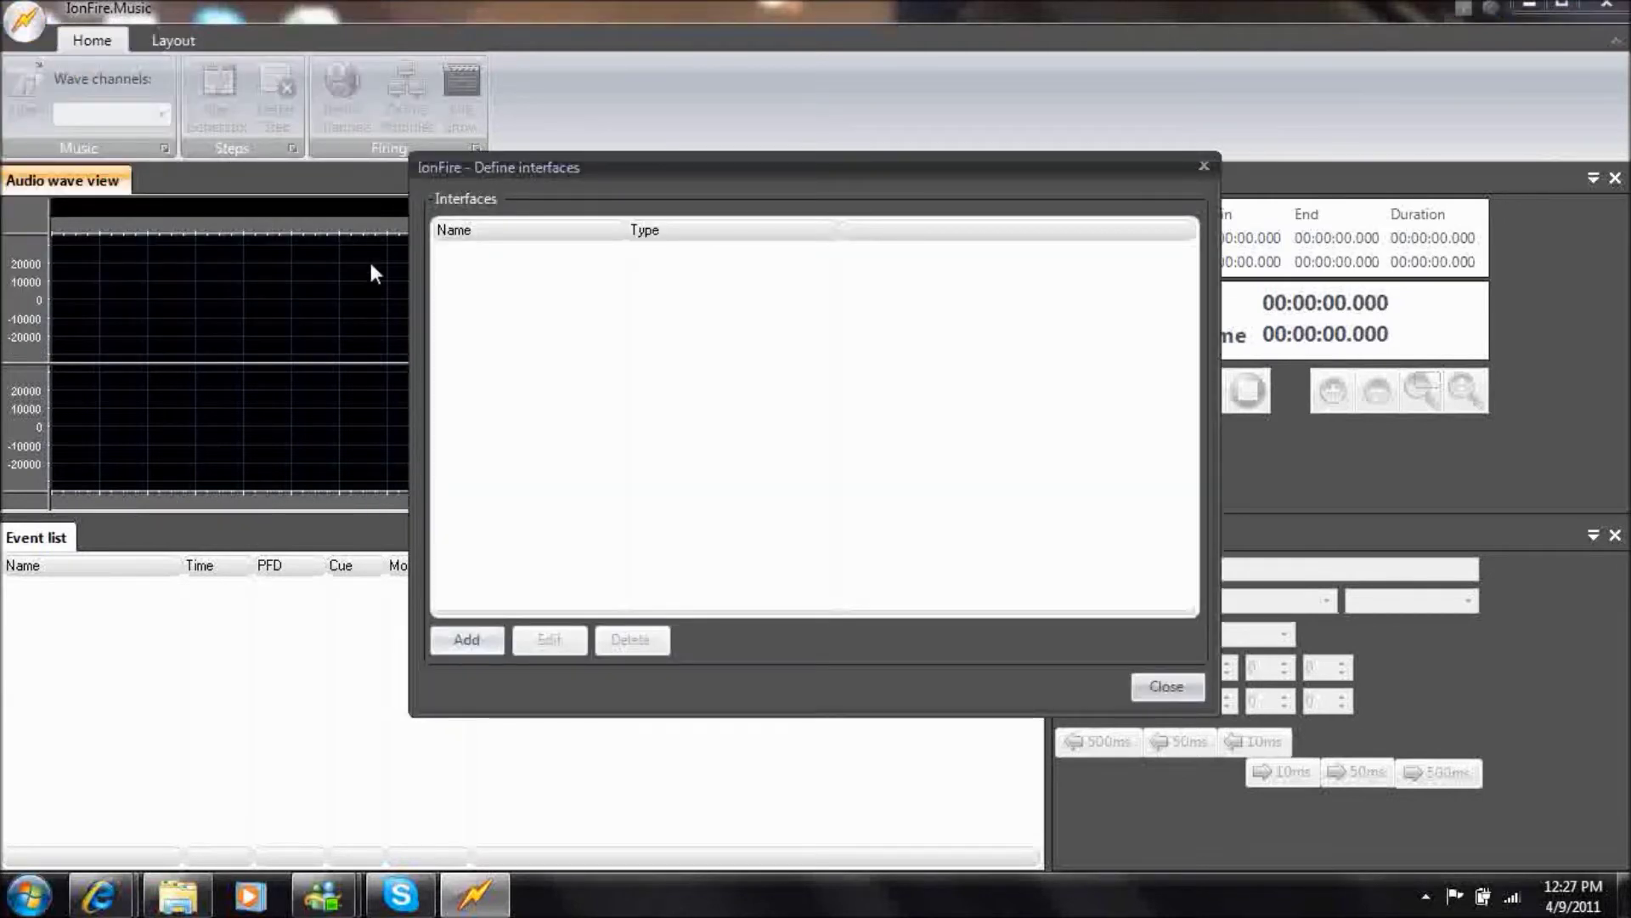
# Add an interface named "New" of type Merlin Systems on port COM6 and finish defining interfaces.
pyautogui.click(465, 644)
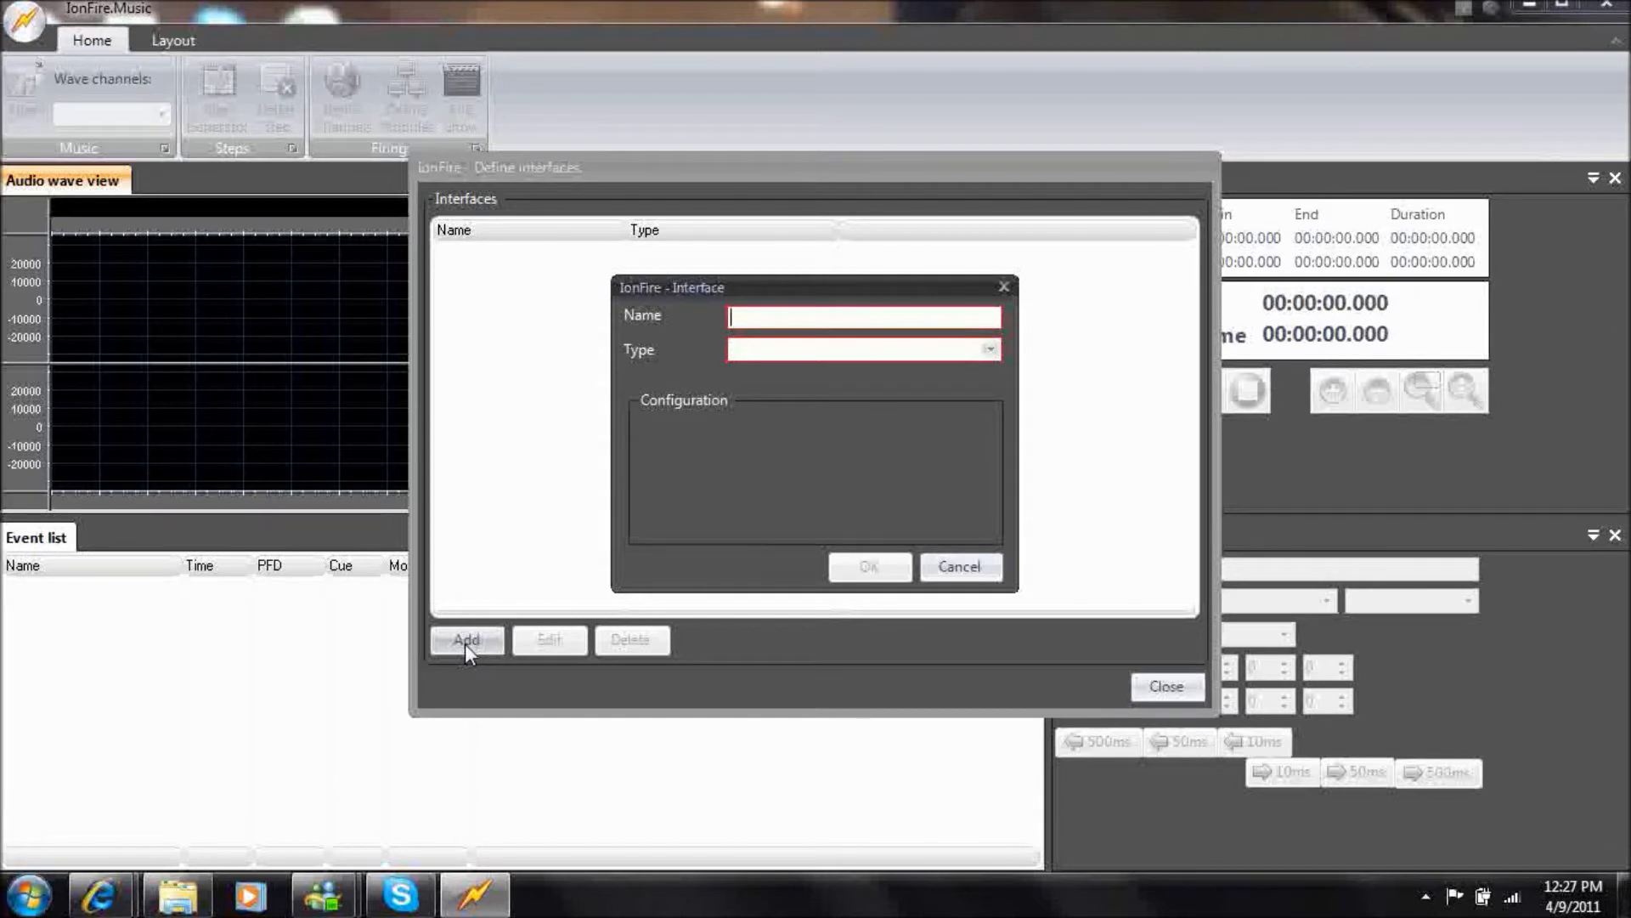
pyautogui.write('New')
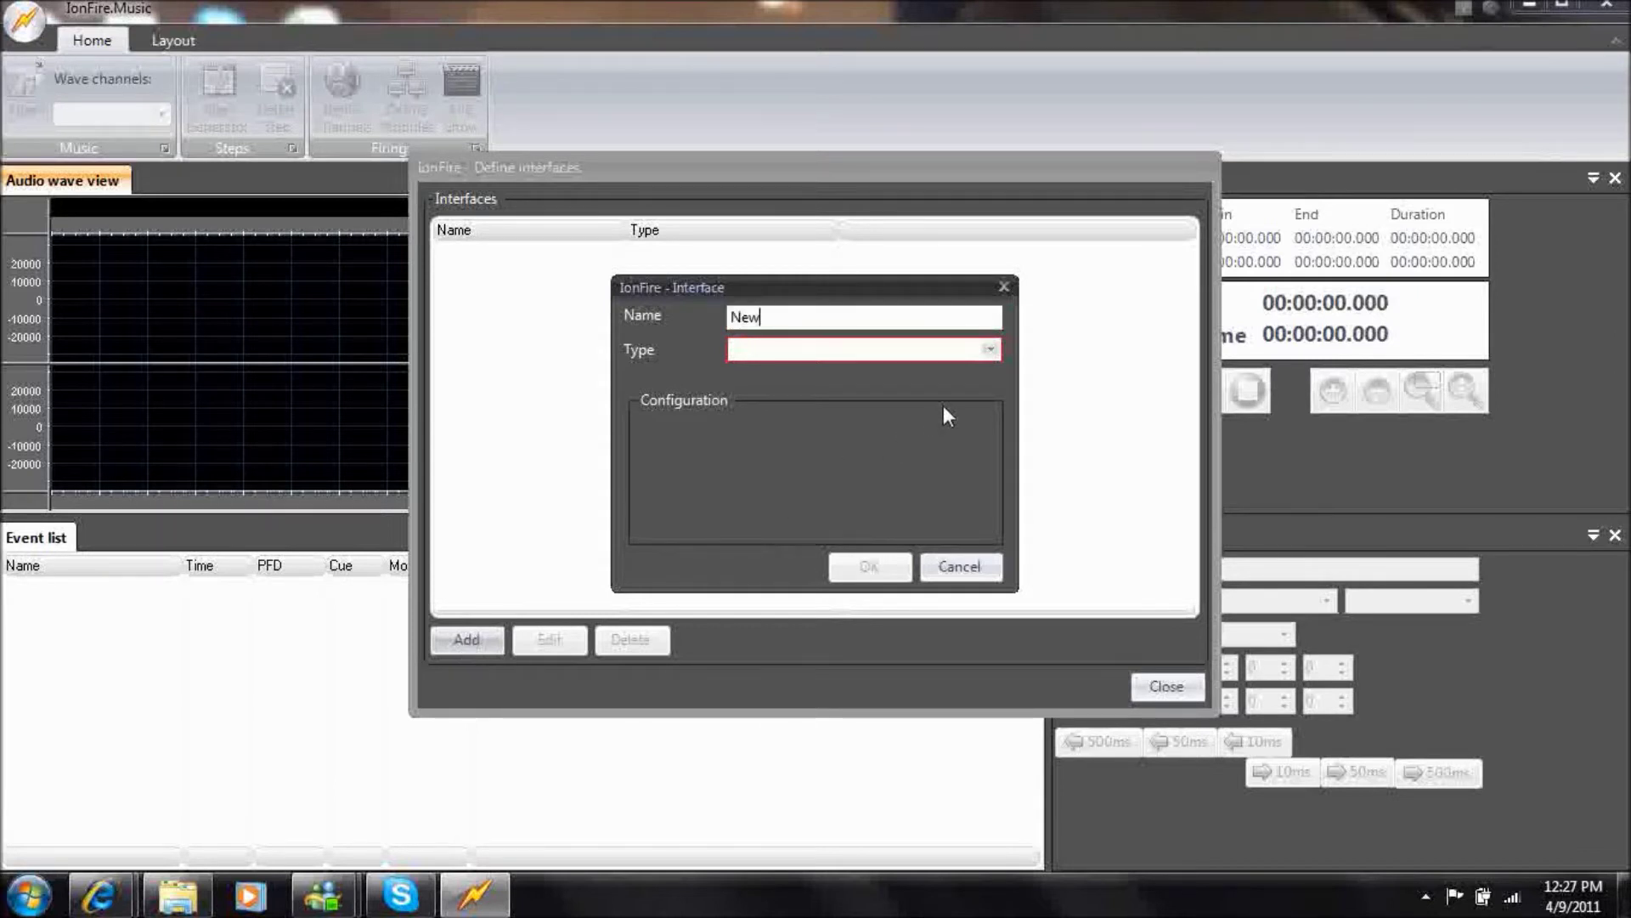
pyautogui.click(991, 350)
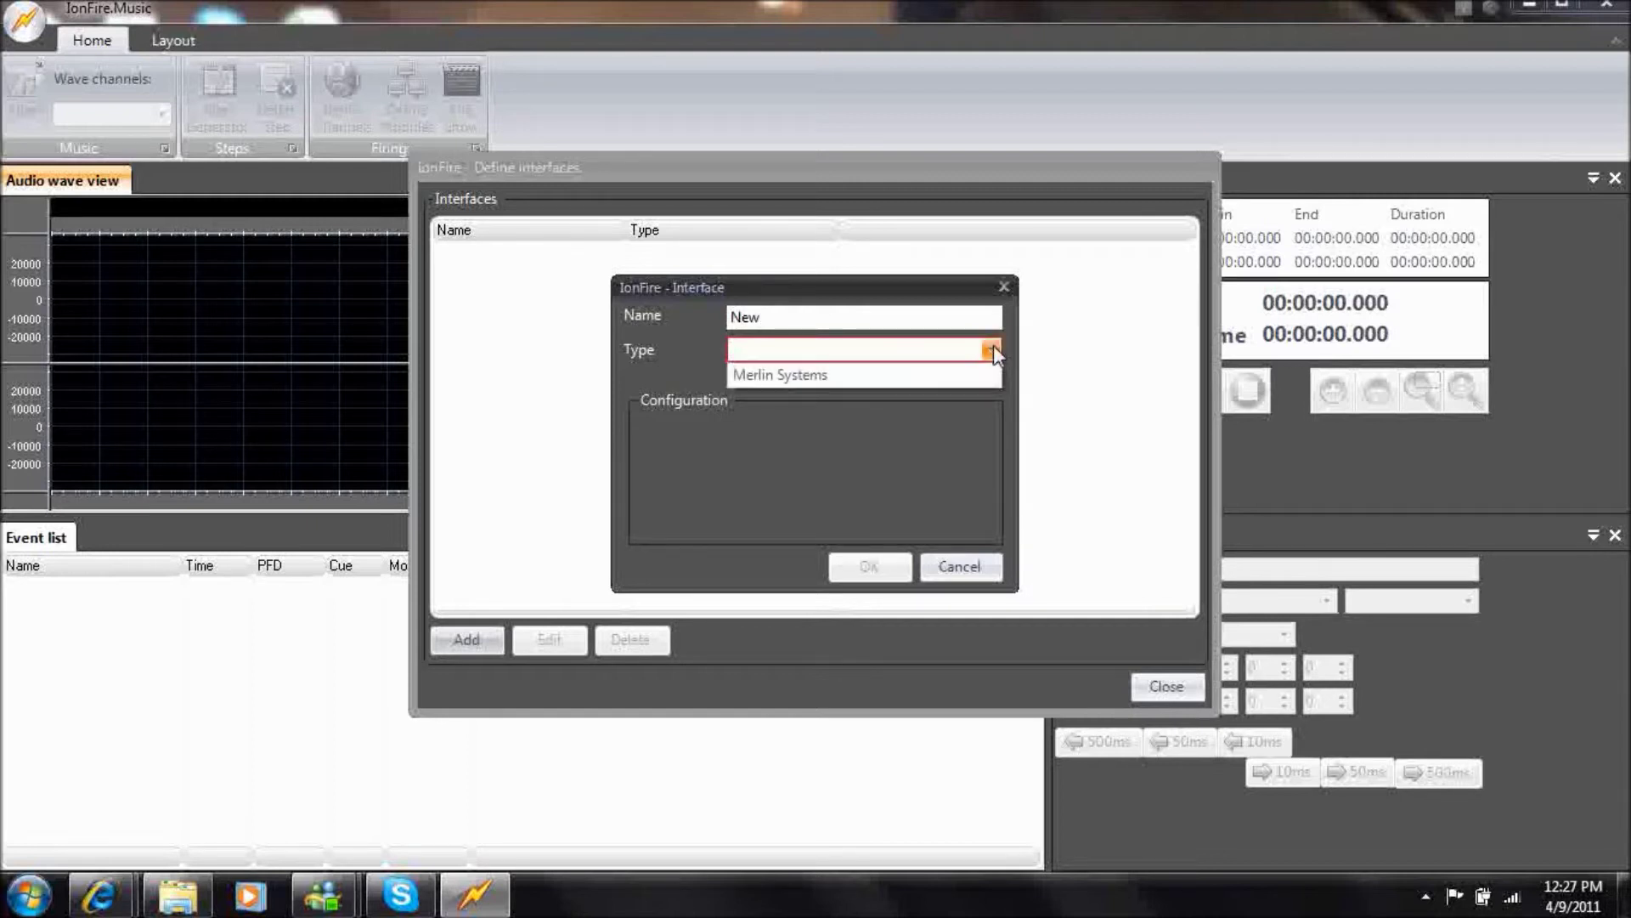
pyautogui.click(800, 374)
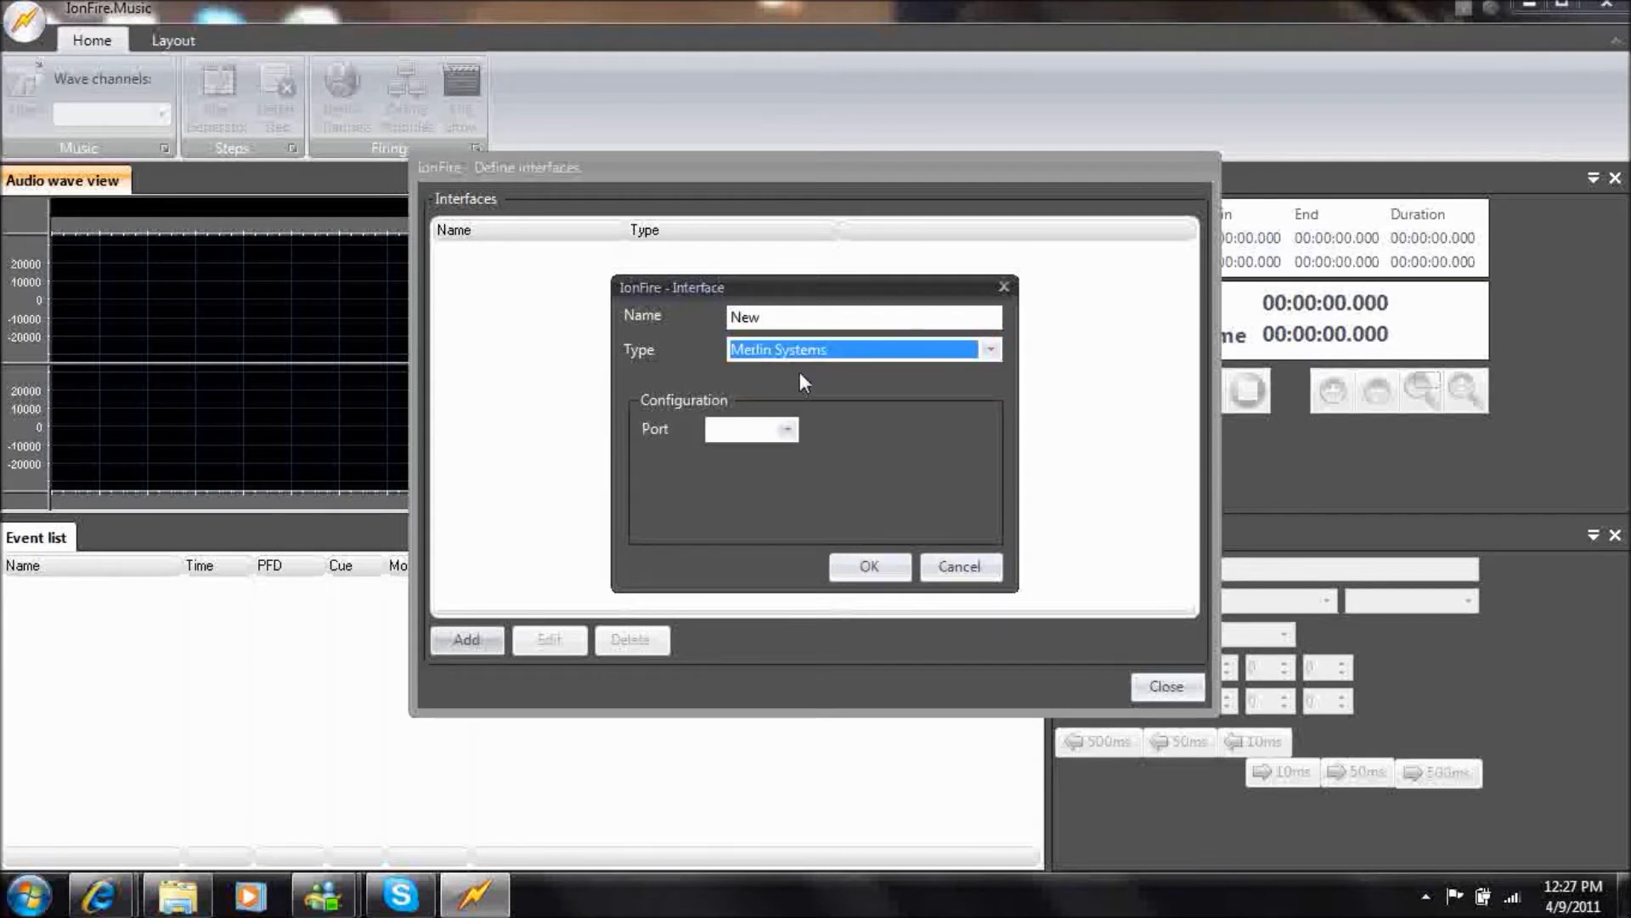
pyautogui.click(788, 431)
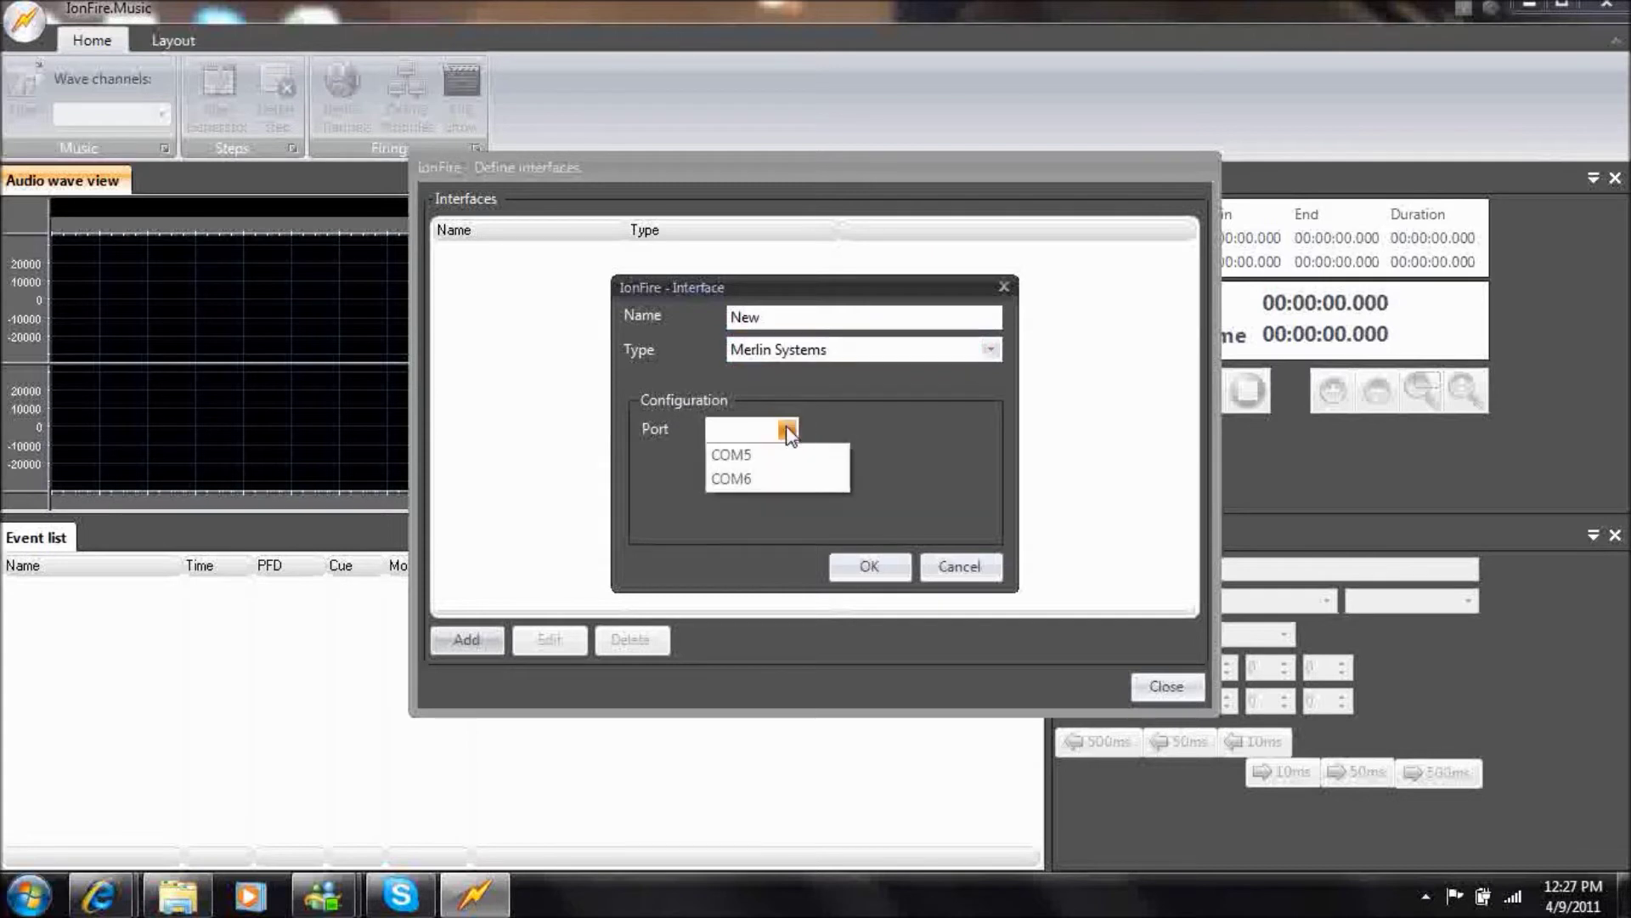
pyautogui.click(792, 481)
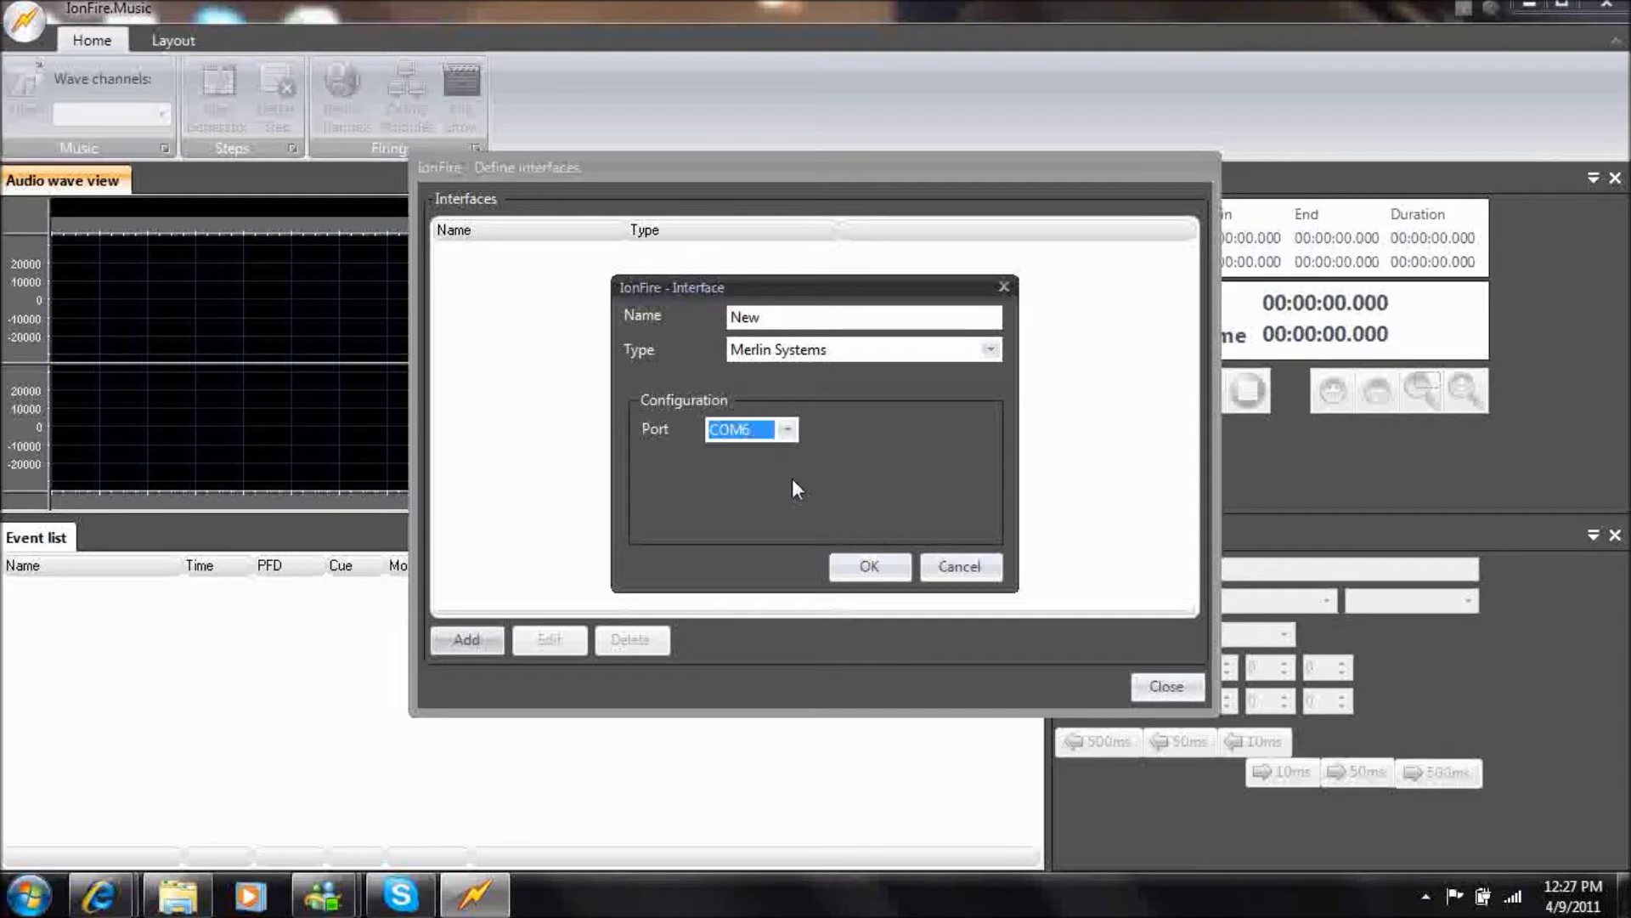
pyautogui.click(860, 568)
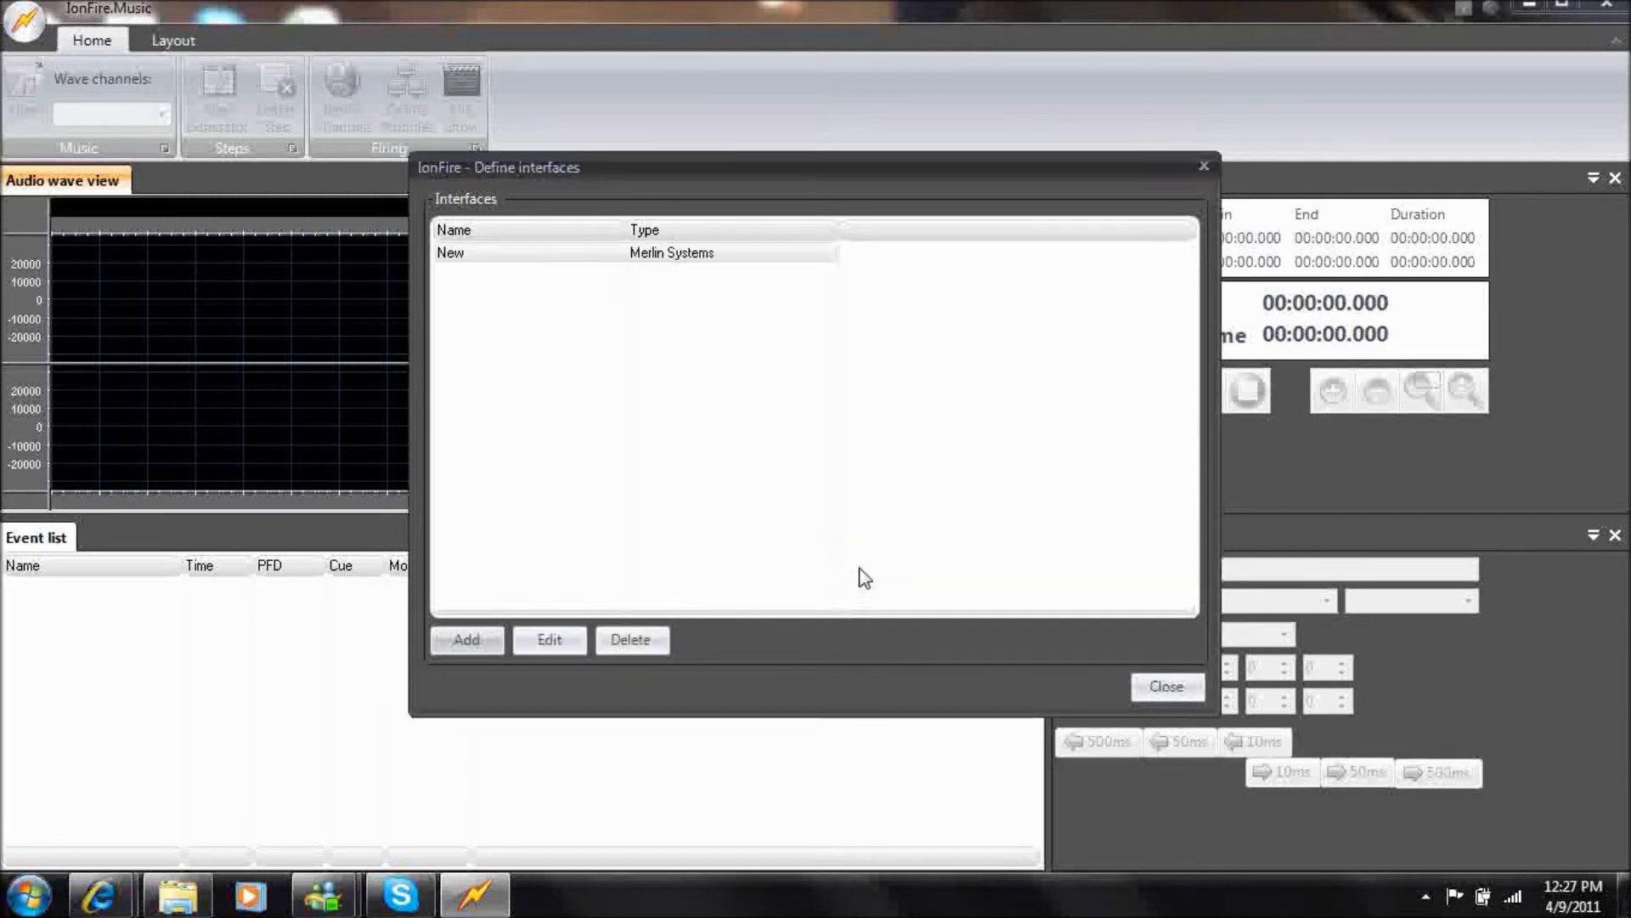
pyautogui.click(1155, 690)
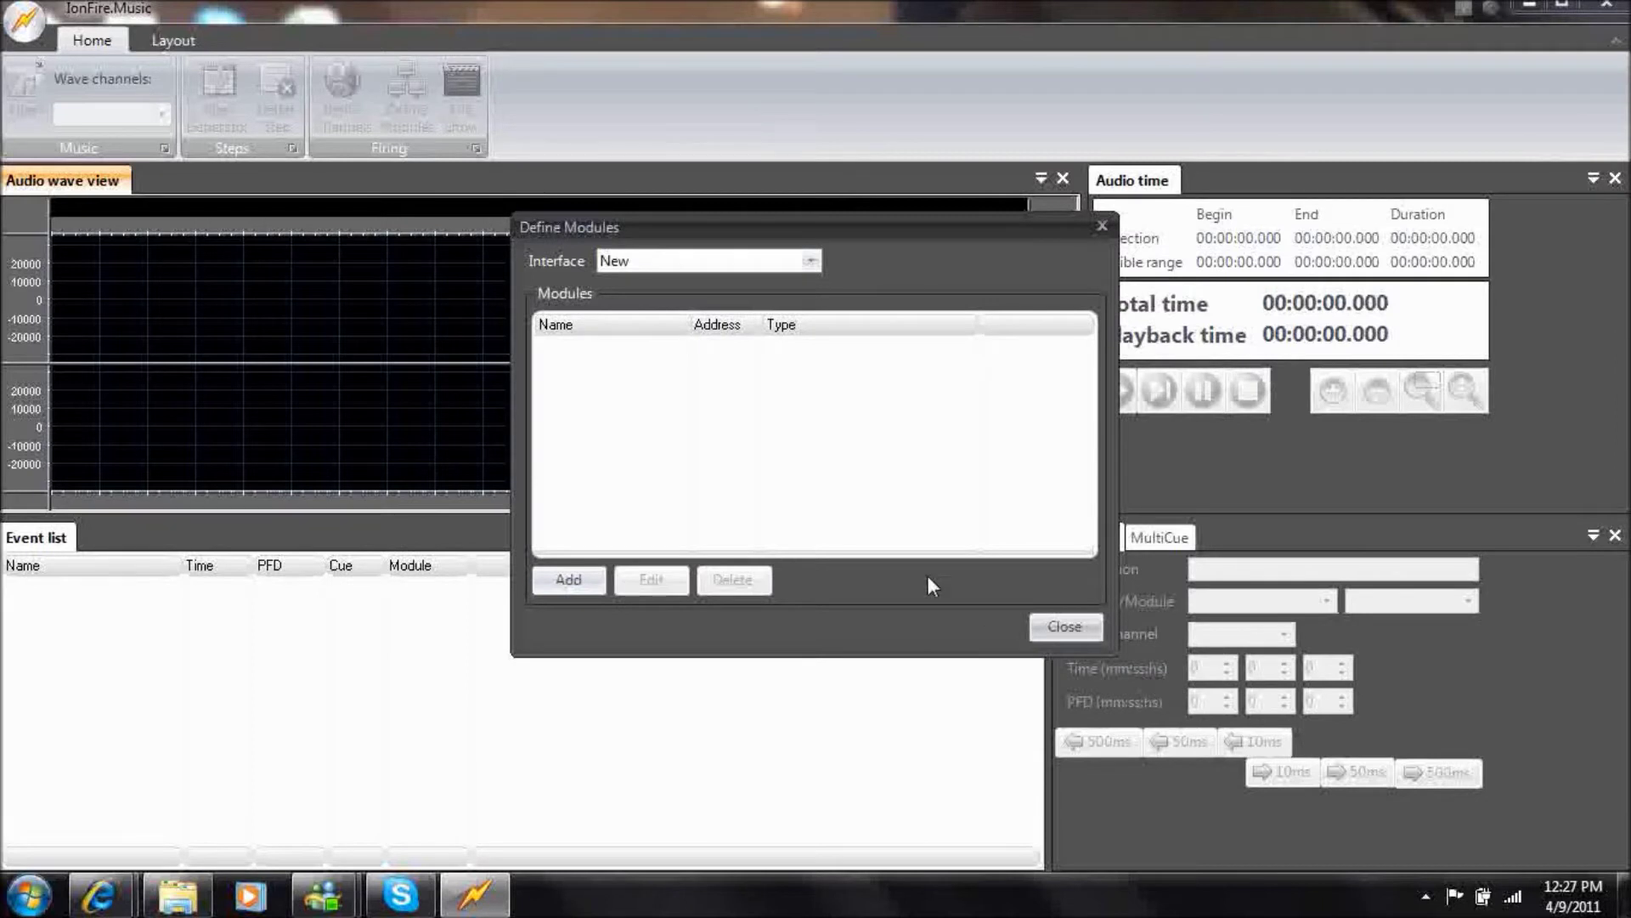
# Add a module named "wireless interface" with address 250 and type Merlin Fire III Interface.
pyautogui.click(567, 579)
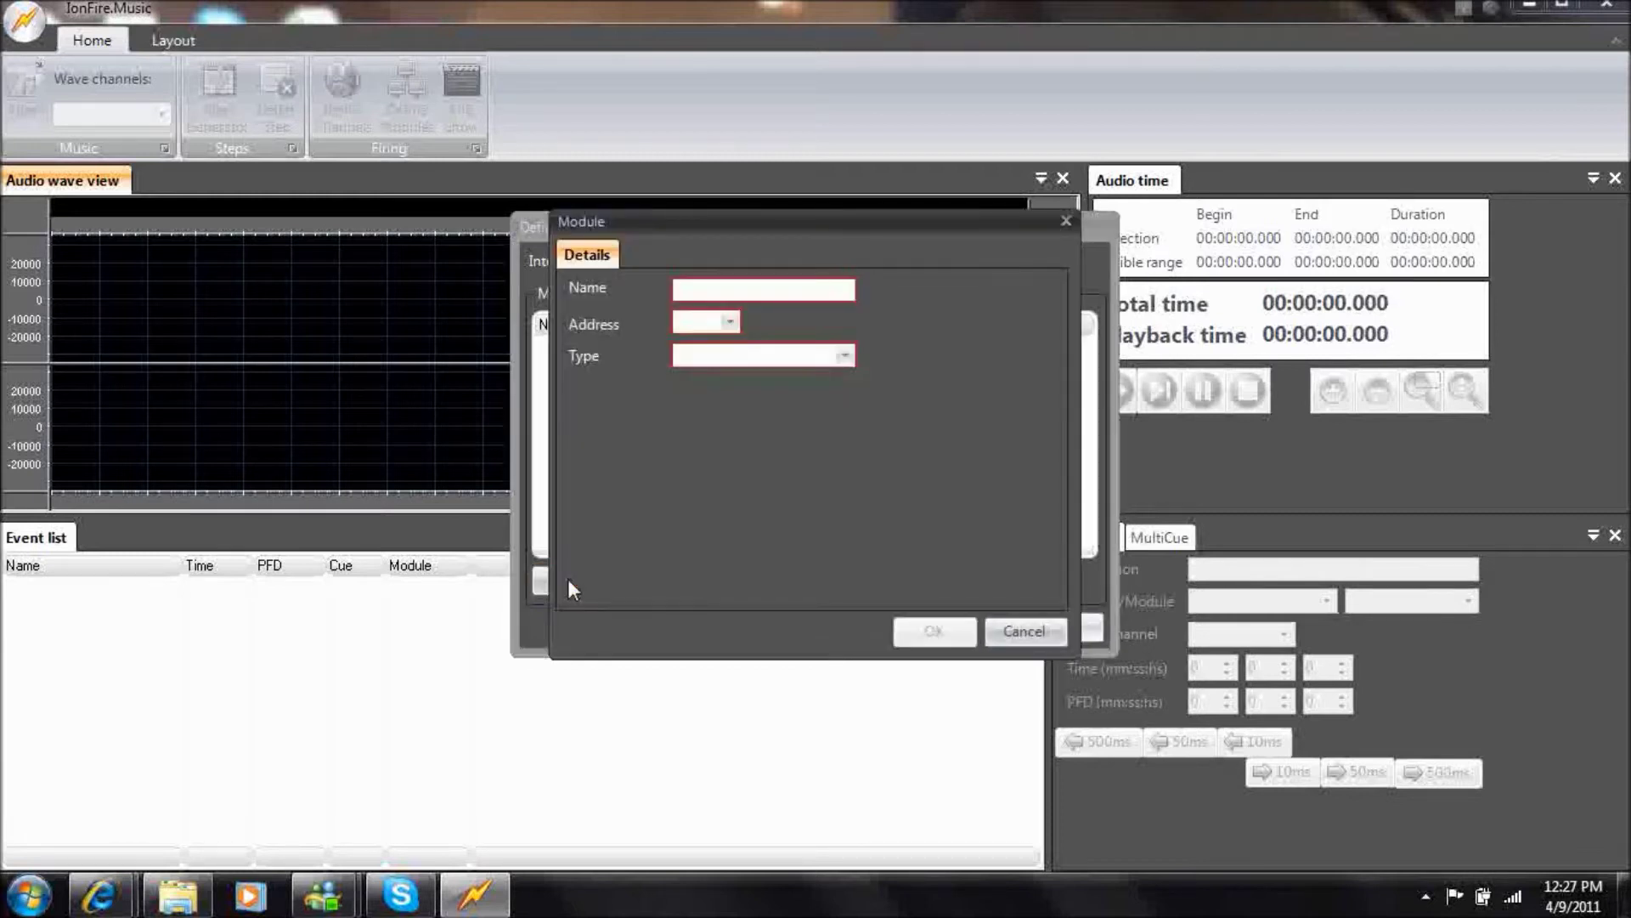
pyautogui.click(753, 296)
pyautogui.write('wireless ')
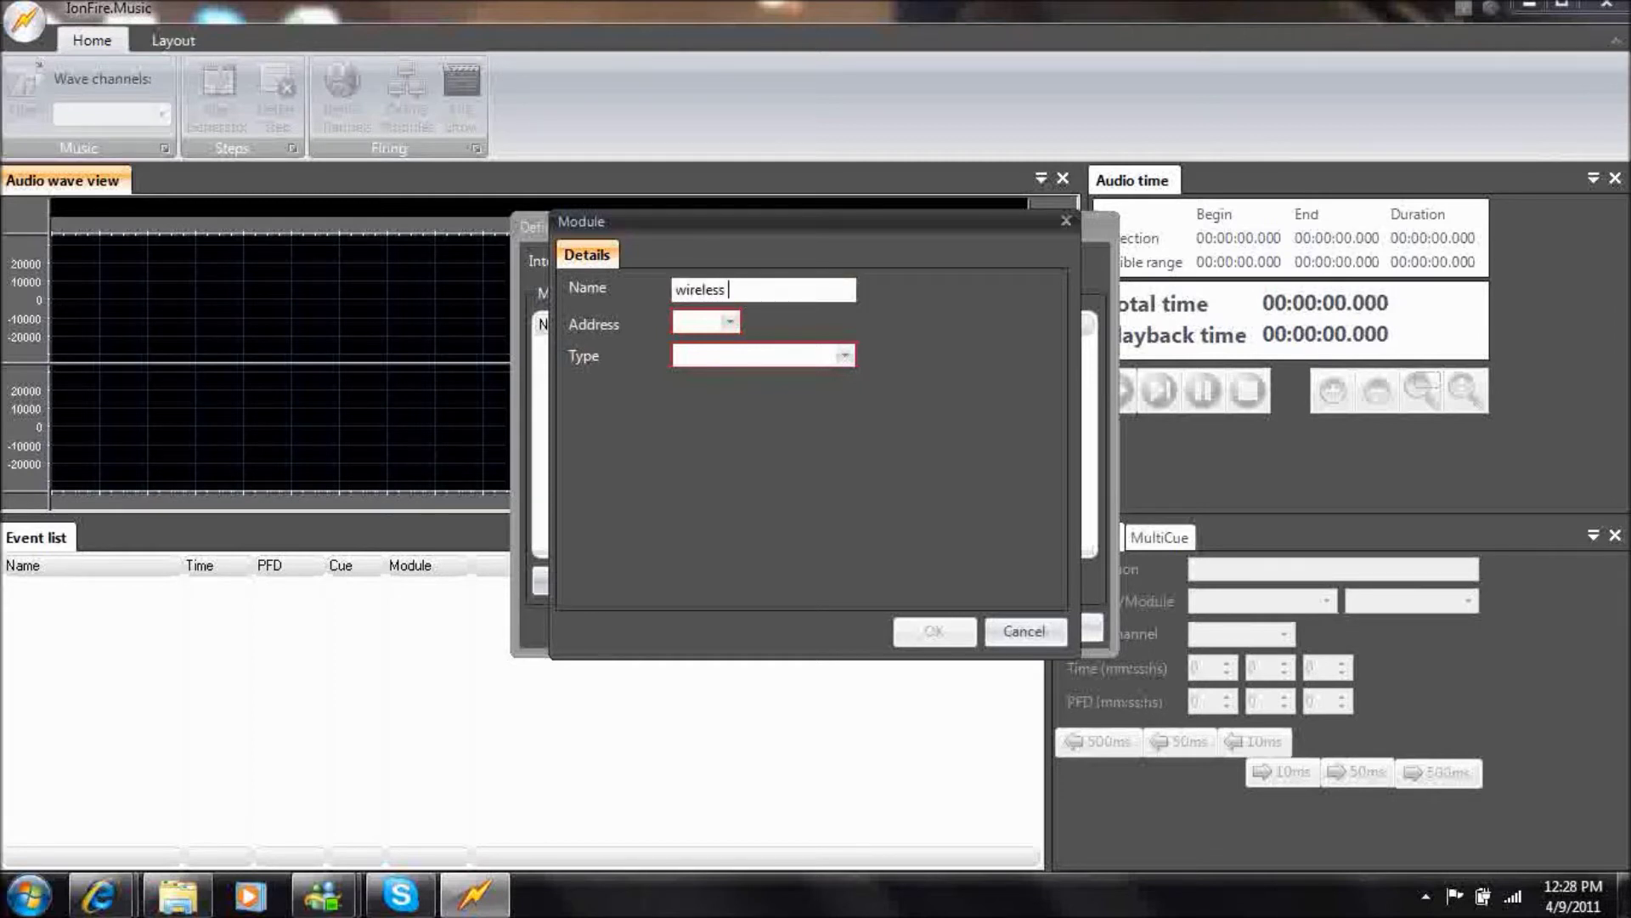
pyautogui.write('1nterface')
pyautogui.click(730, 322)
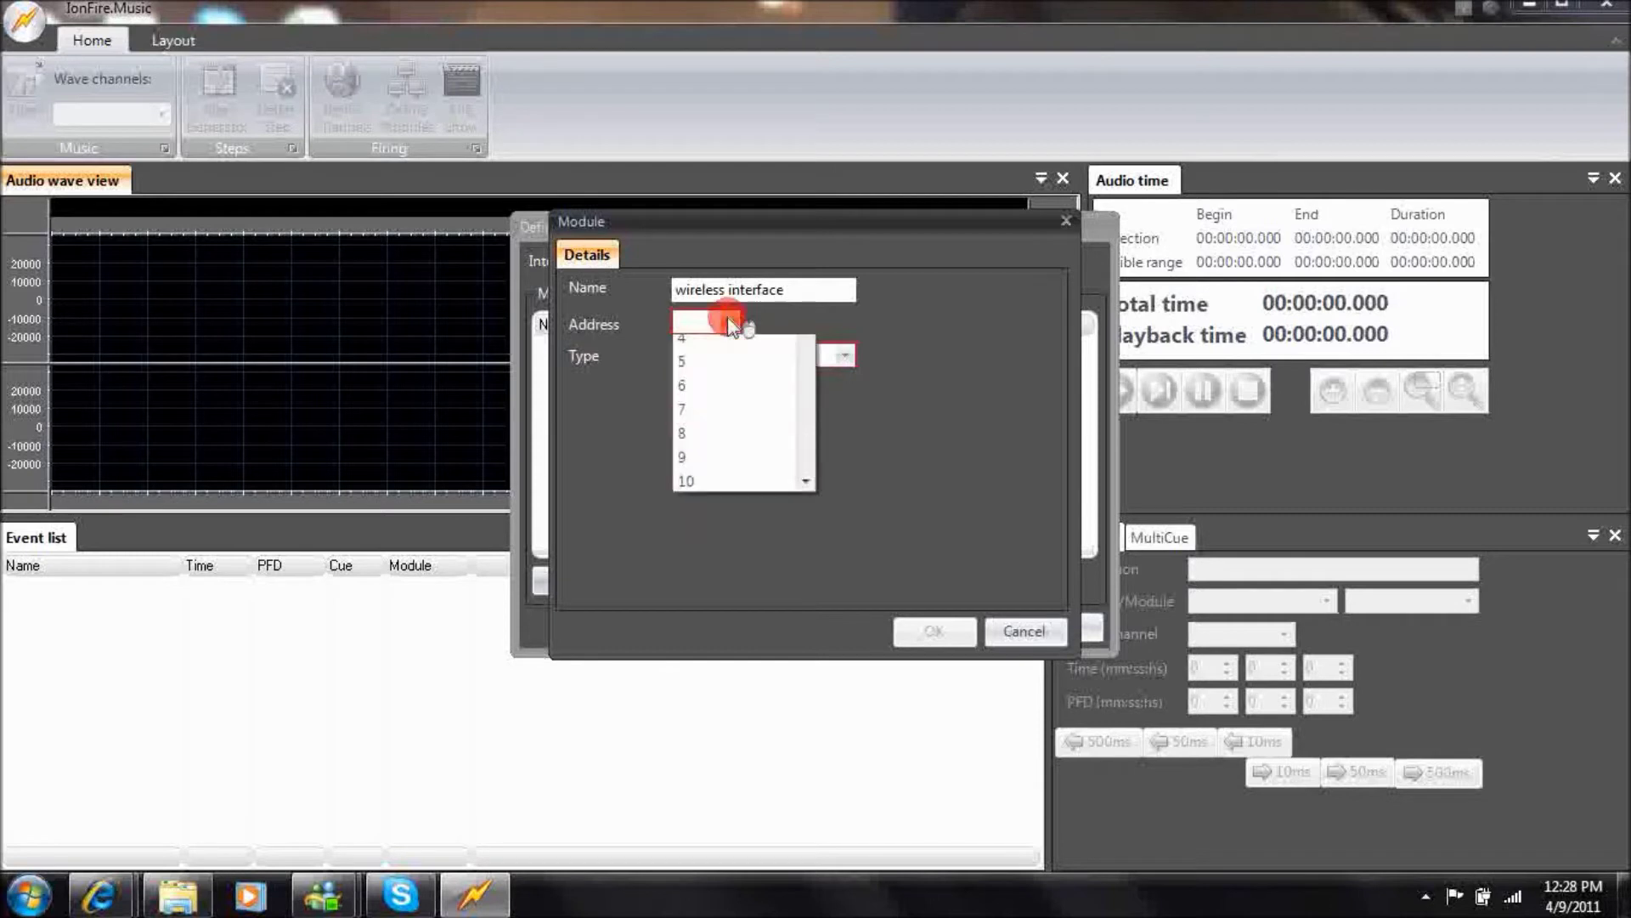
pyautogui.moveTo(802, 377); pyautogui.dragTo(830, 561)
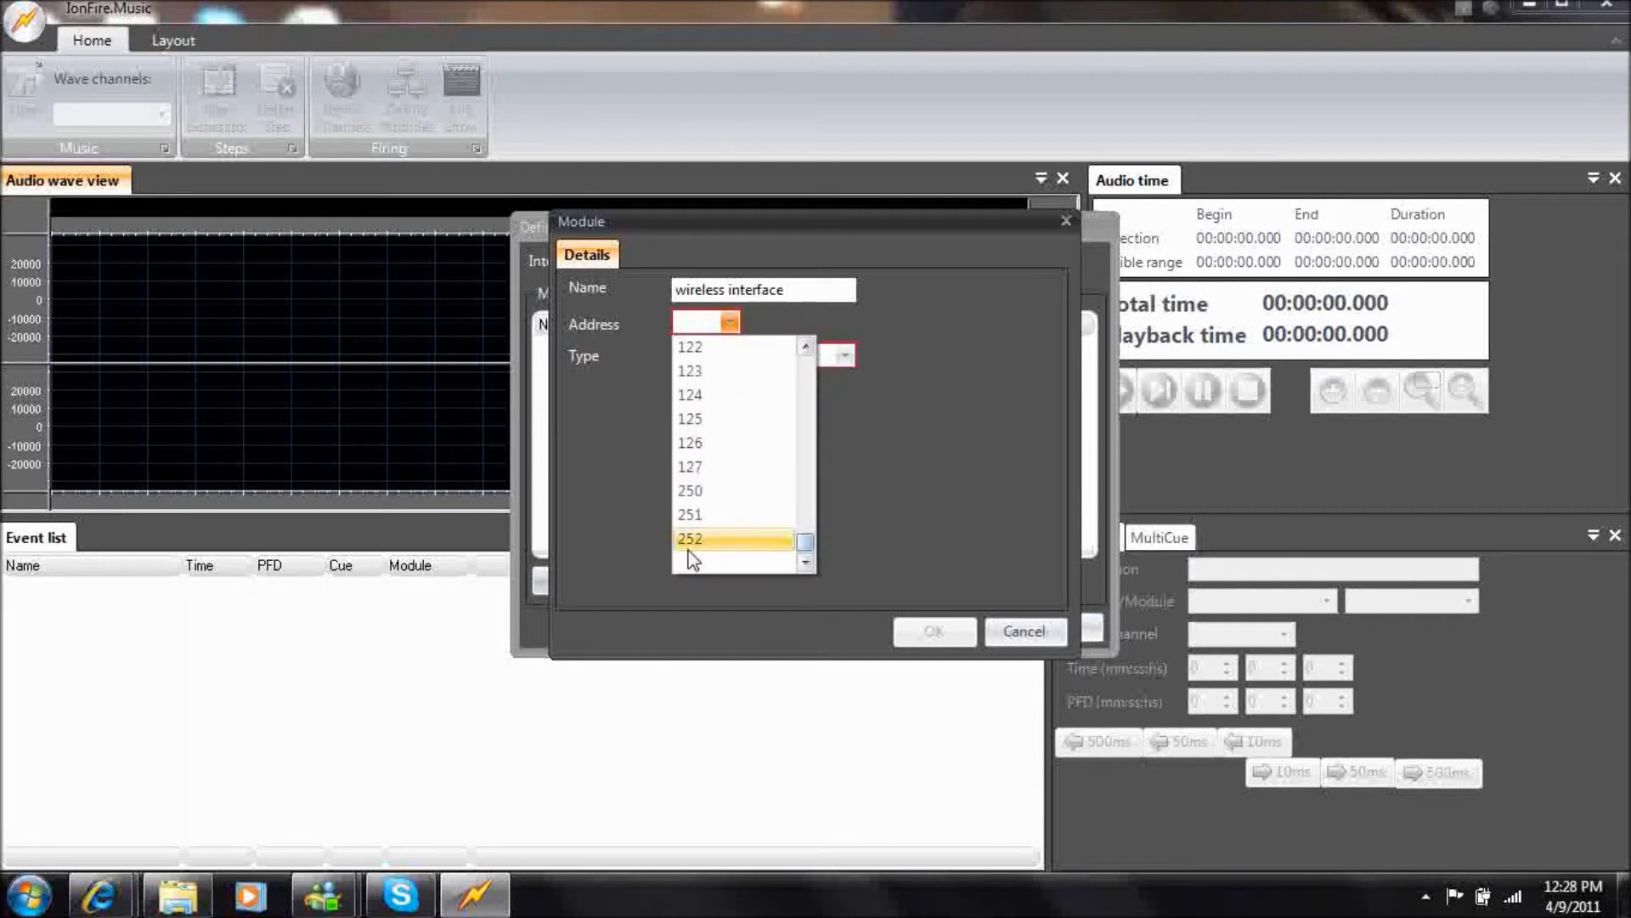
pyautogui.click(696, 492)
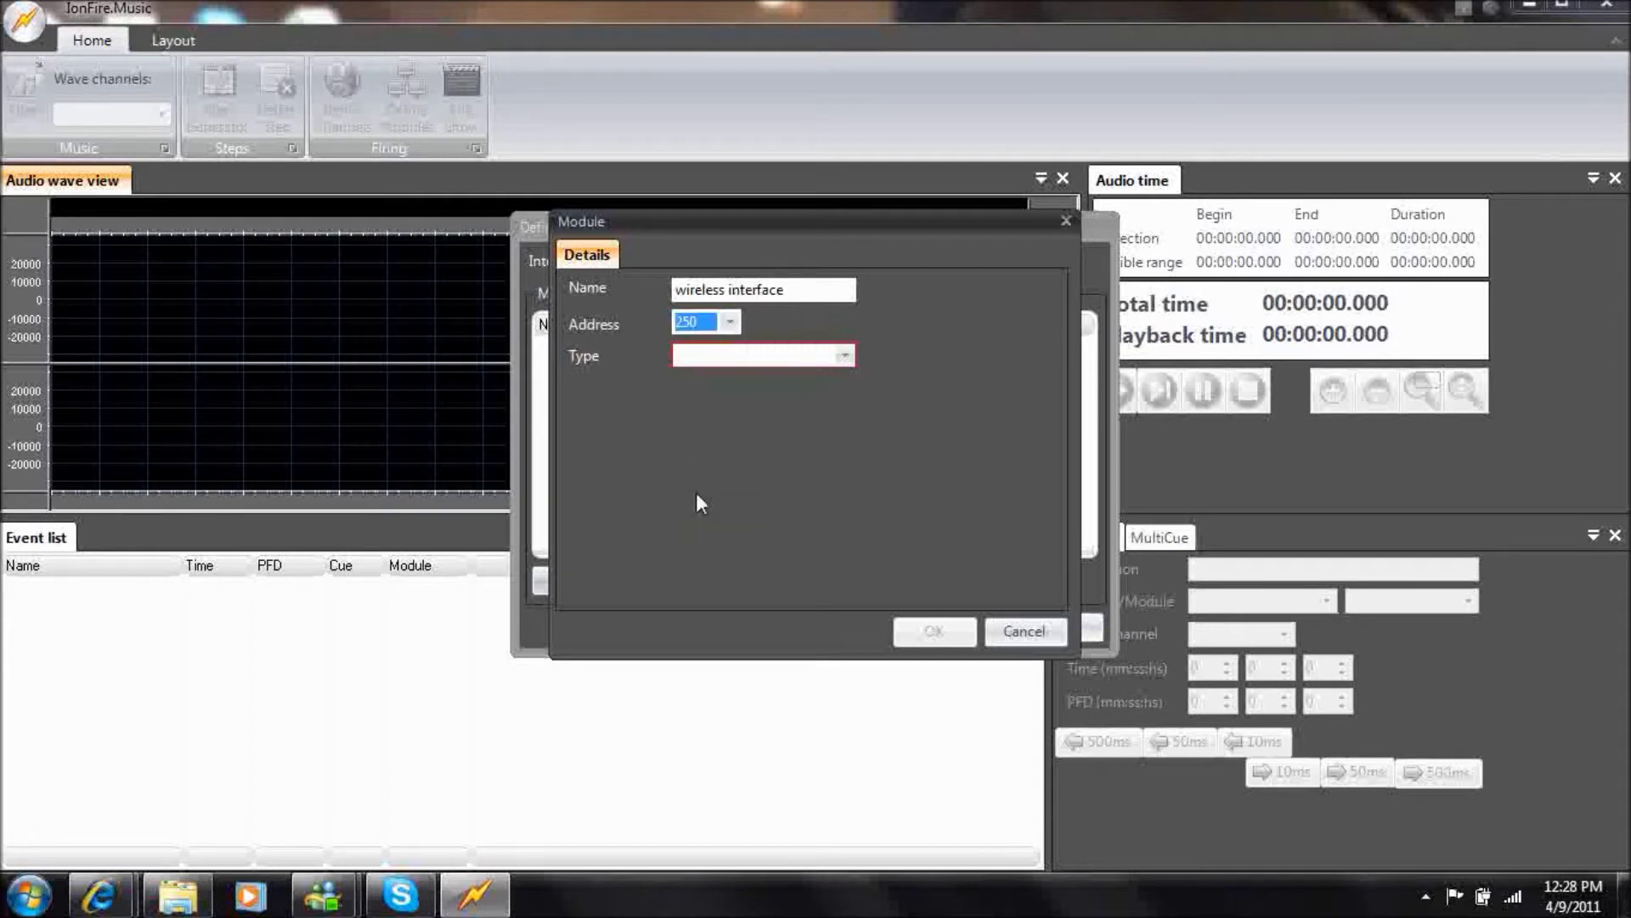
pyautogui.click(846, 357)
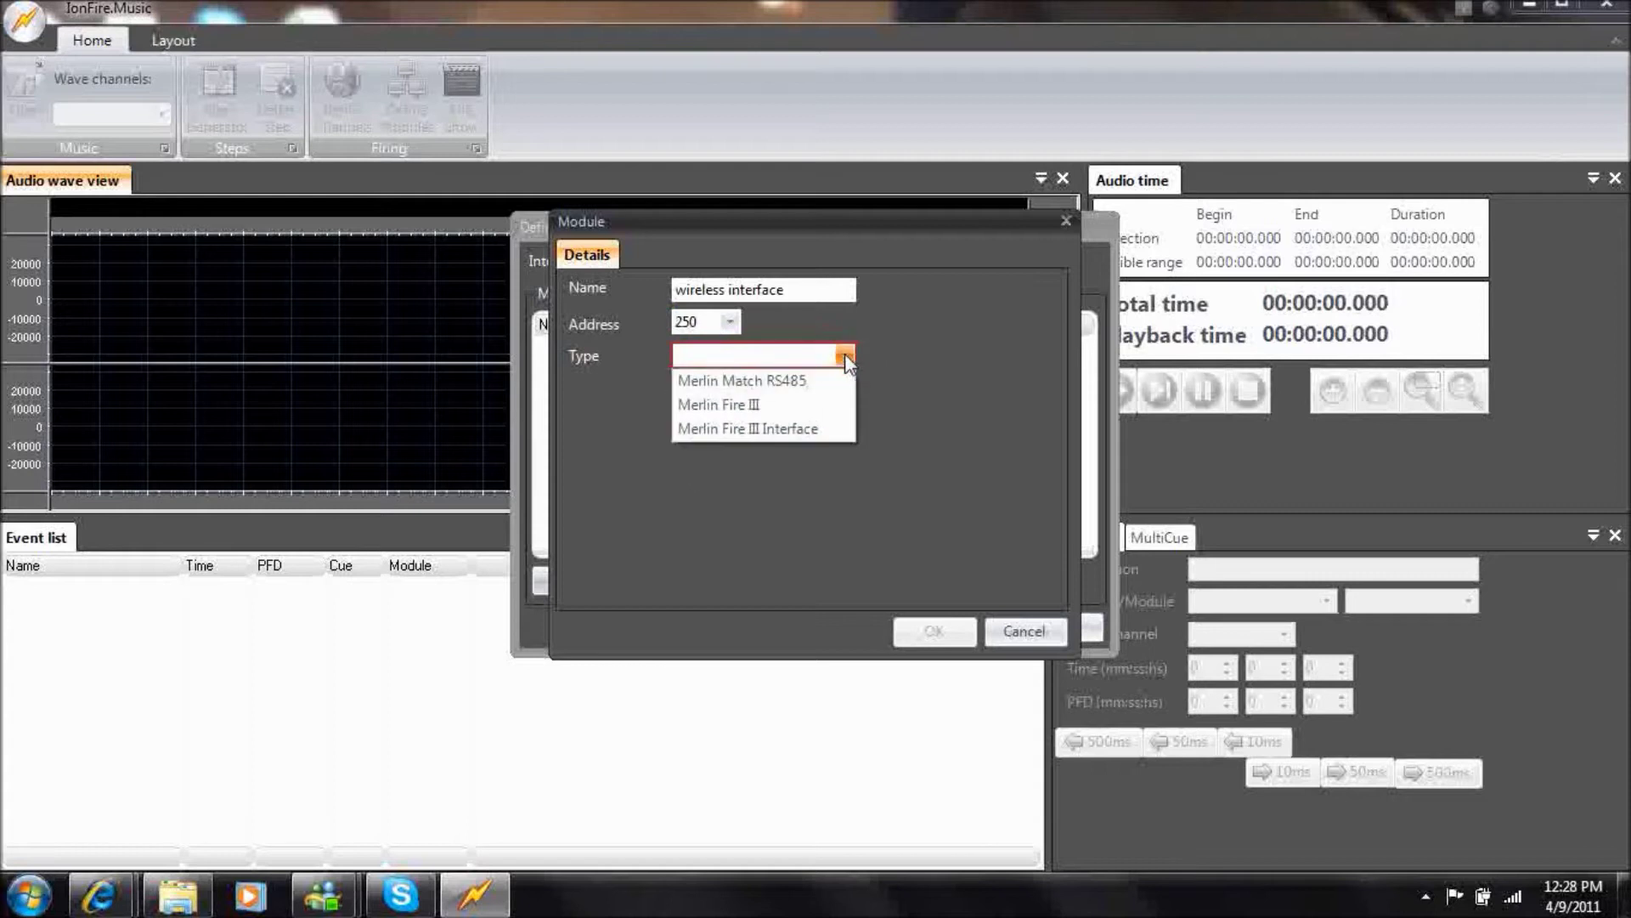
pyautogui.click(746, 428)
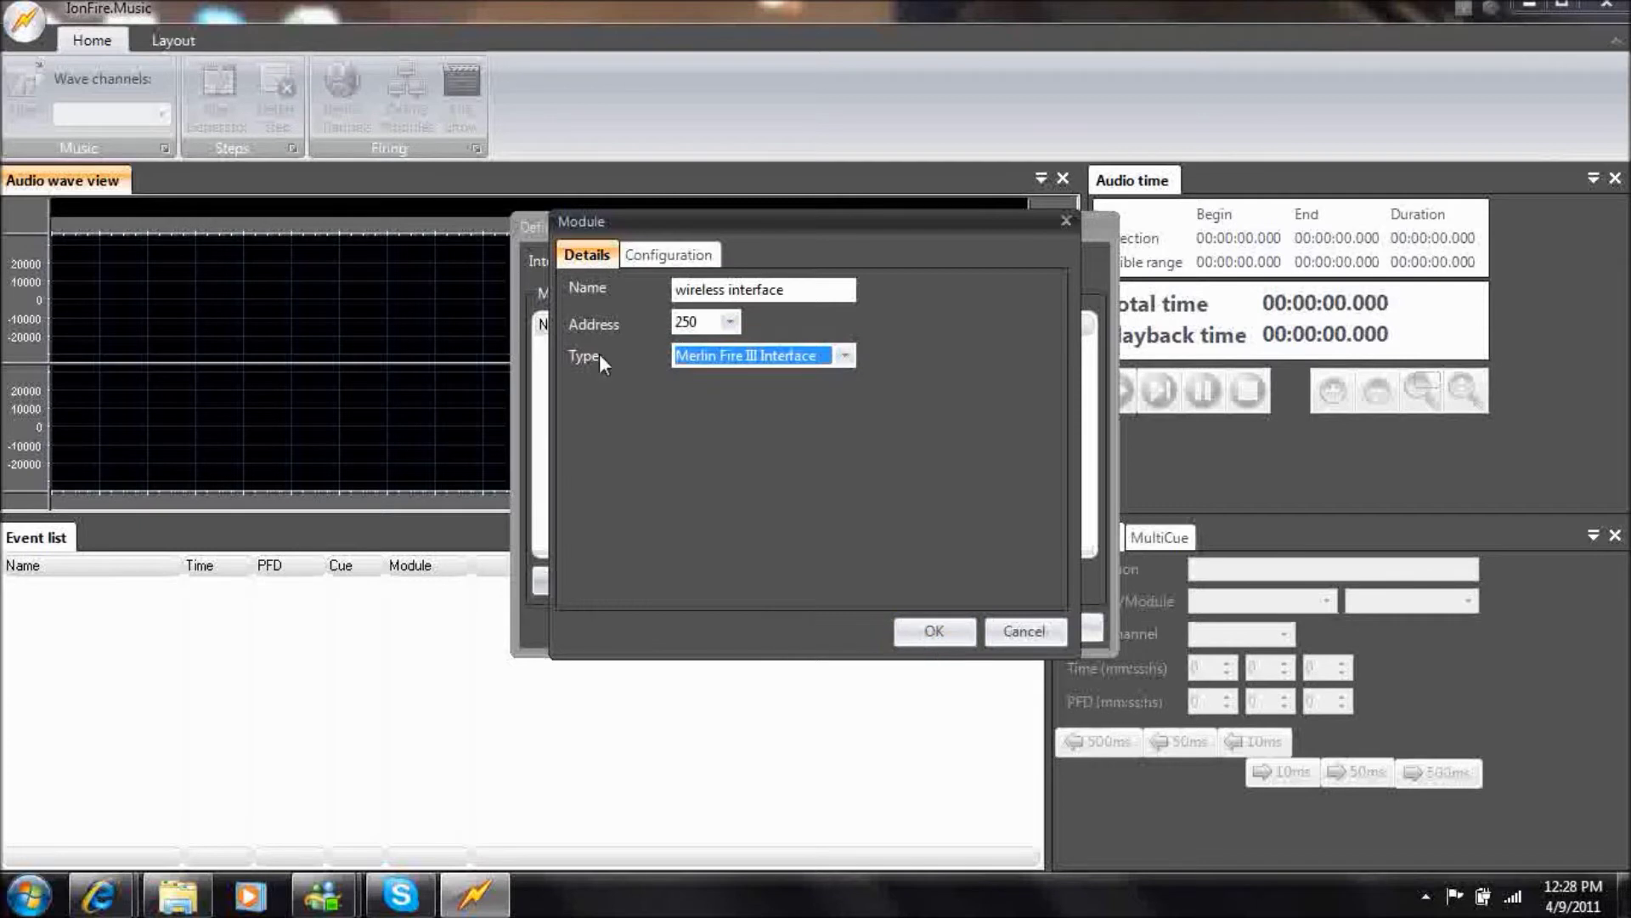
pyautogui.click(660, 255)
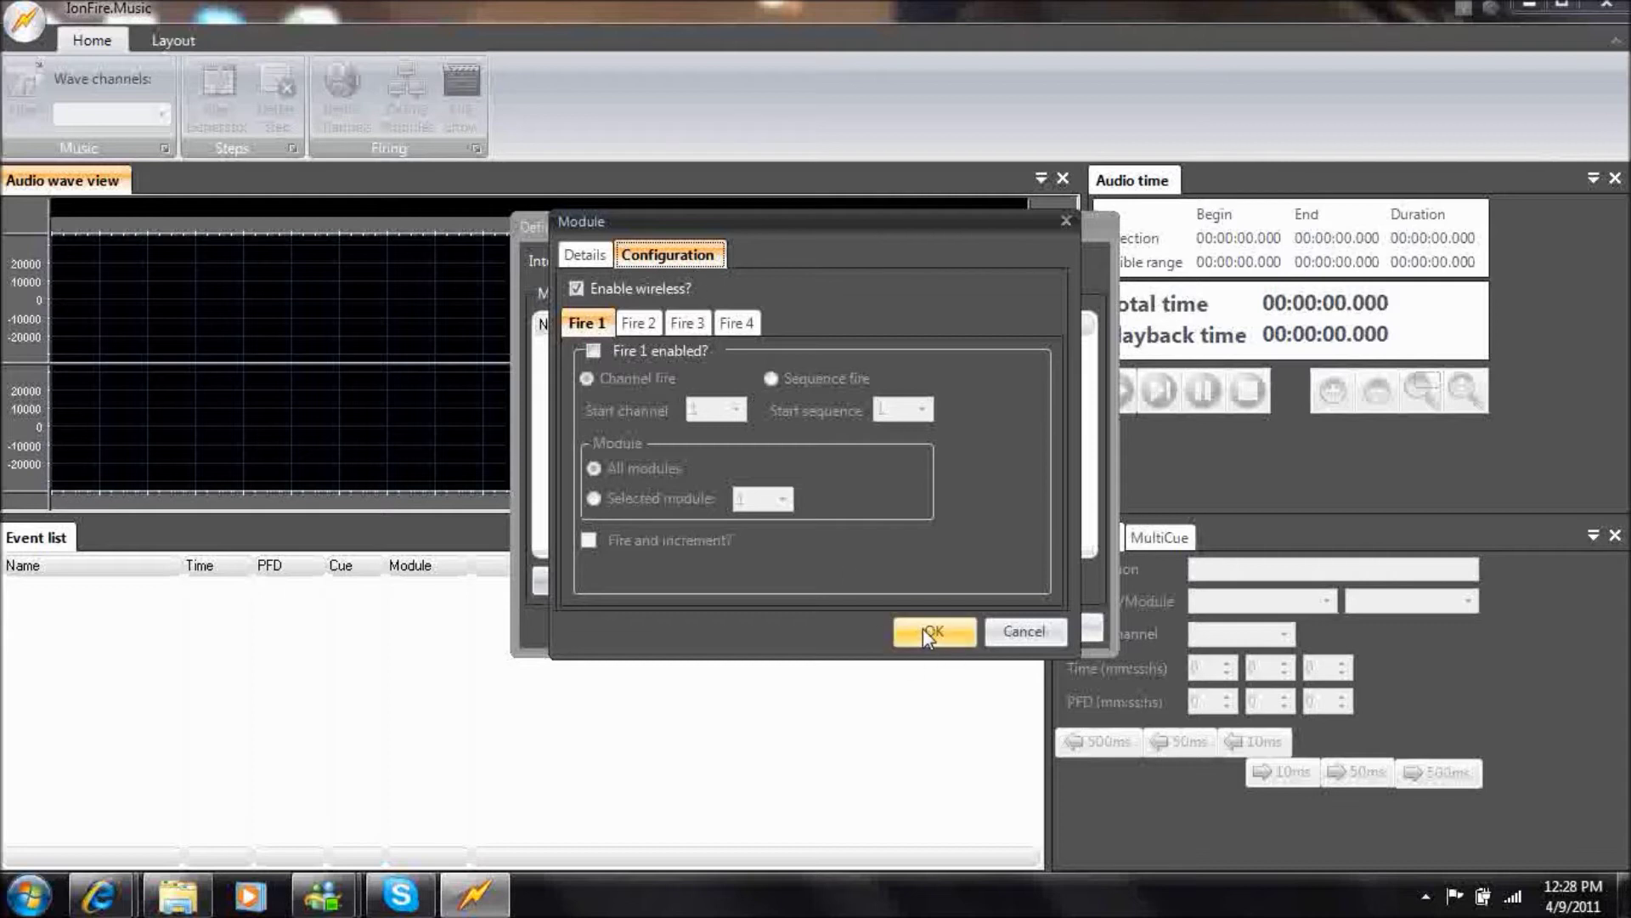
pyautogui.click(923, 629)
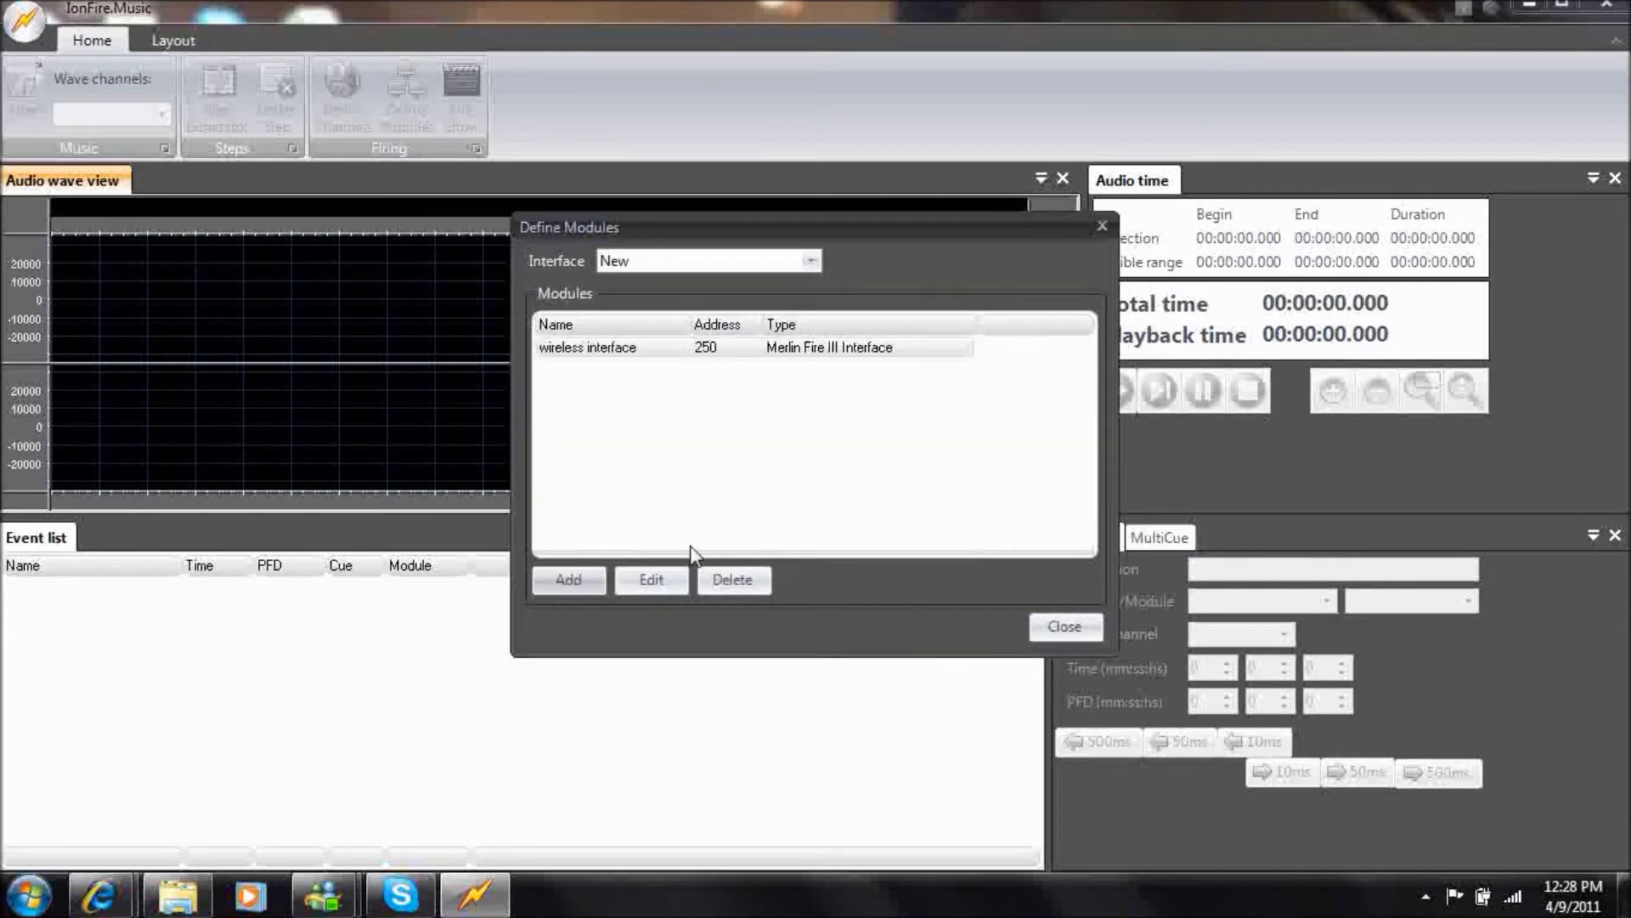
# Define a second module named "Master MFIII" with address 1 and type Merlin Fire III.
pyautogui.click(568, 582)
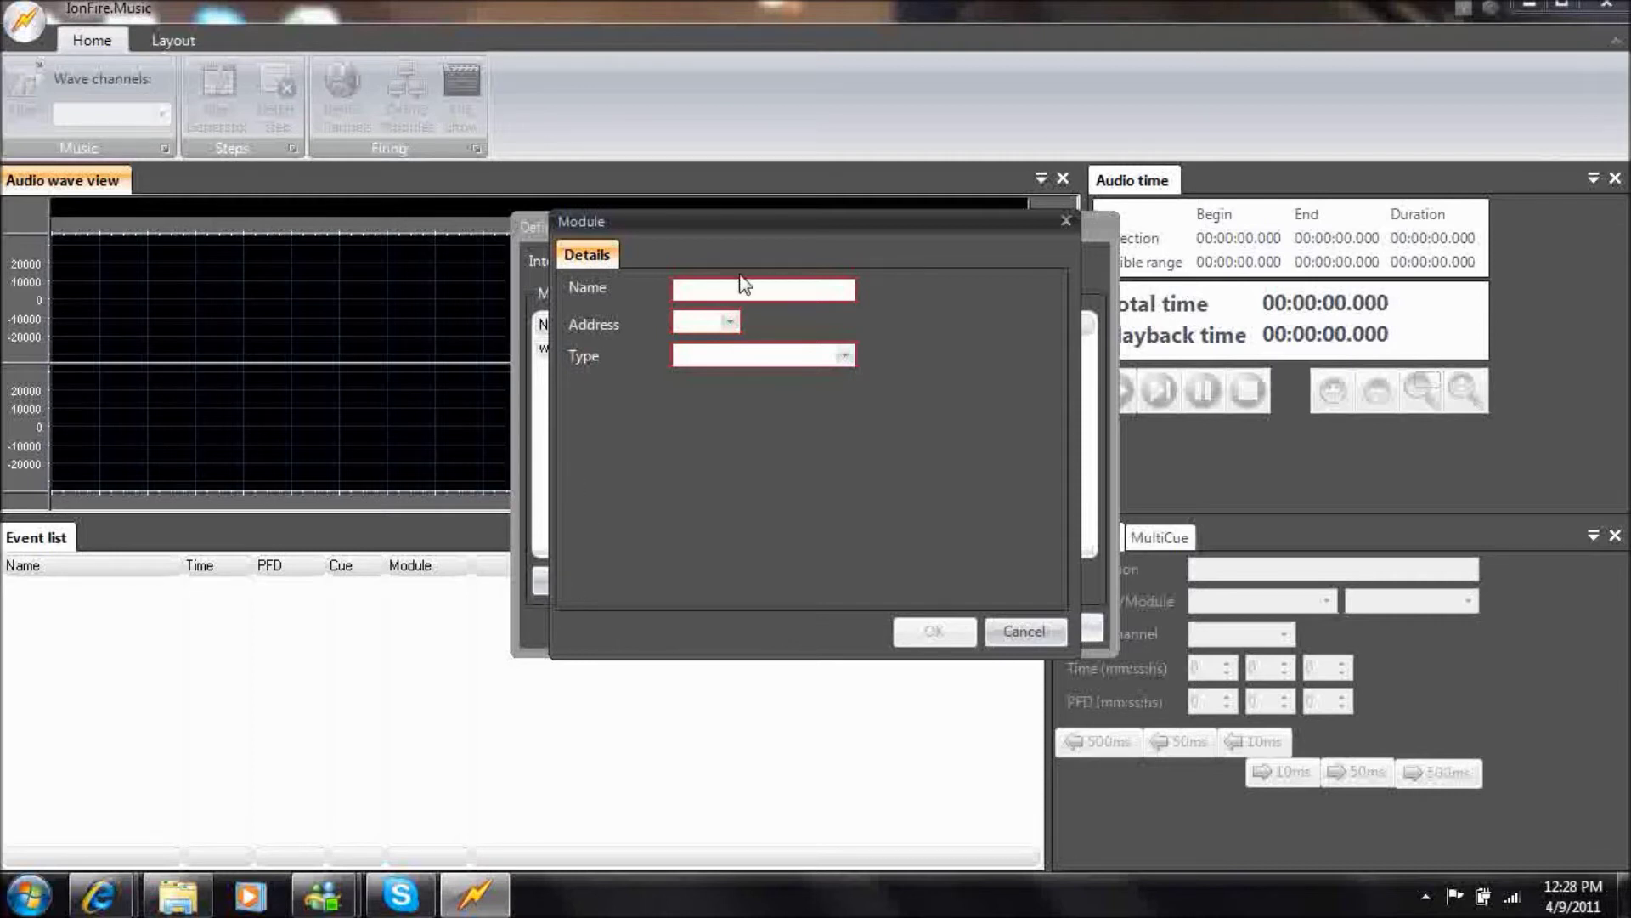
pyautogui.click(680, 289)
pyautogui.write('Master ')
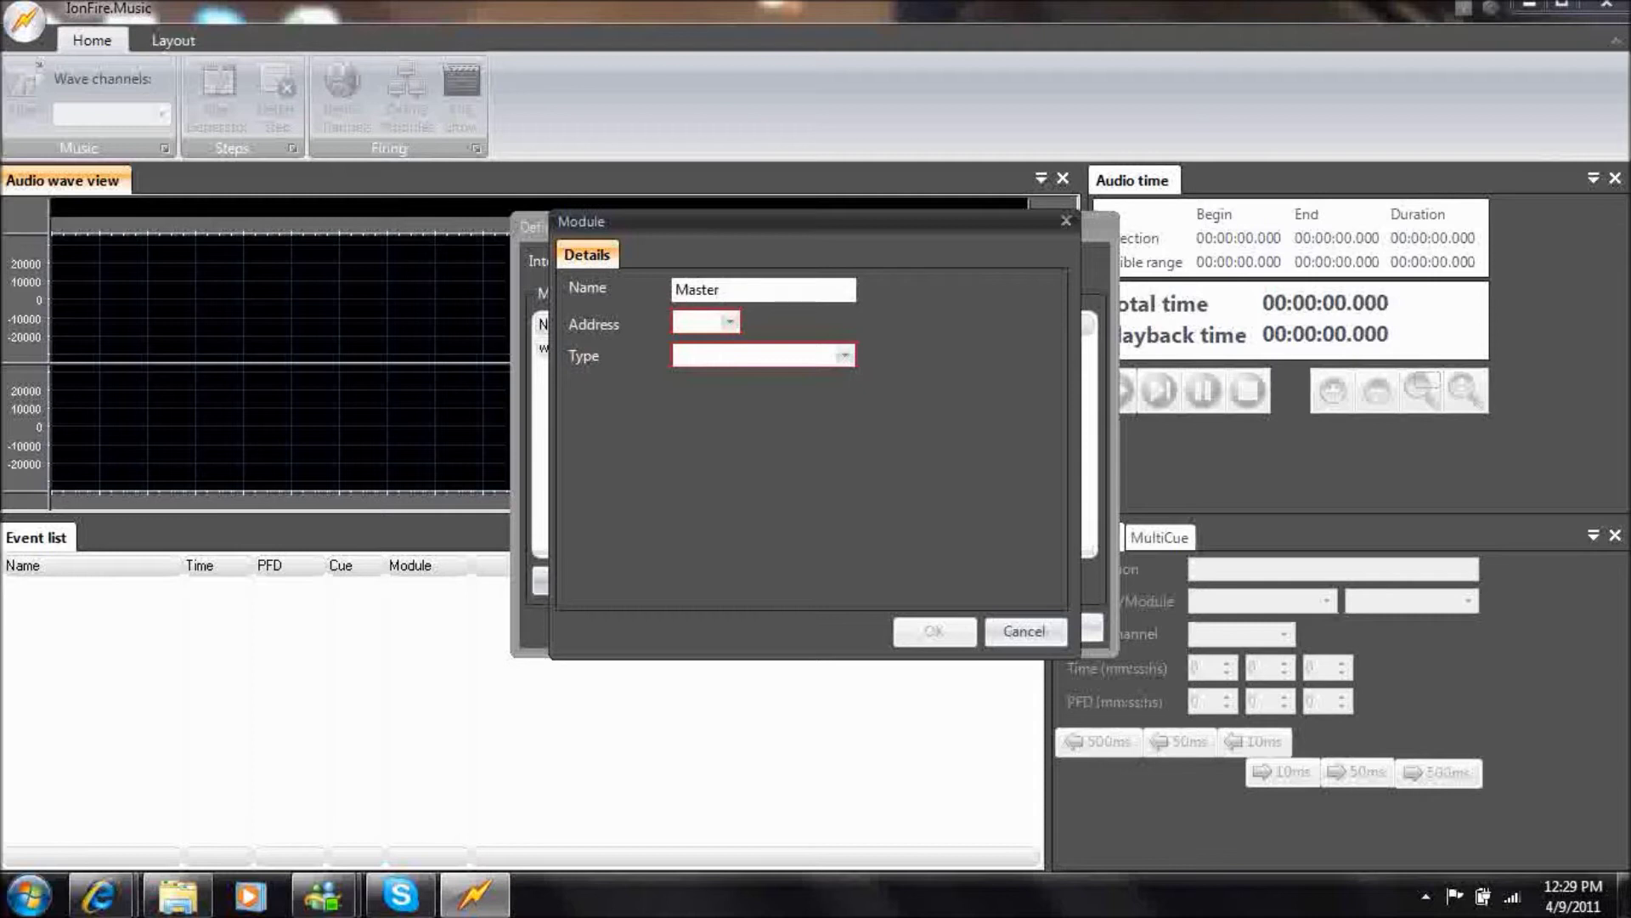
pyautogui.write('MFIII')
pyautogui.click(731, 324)
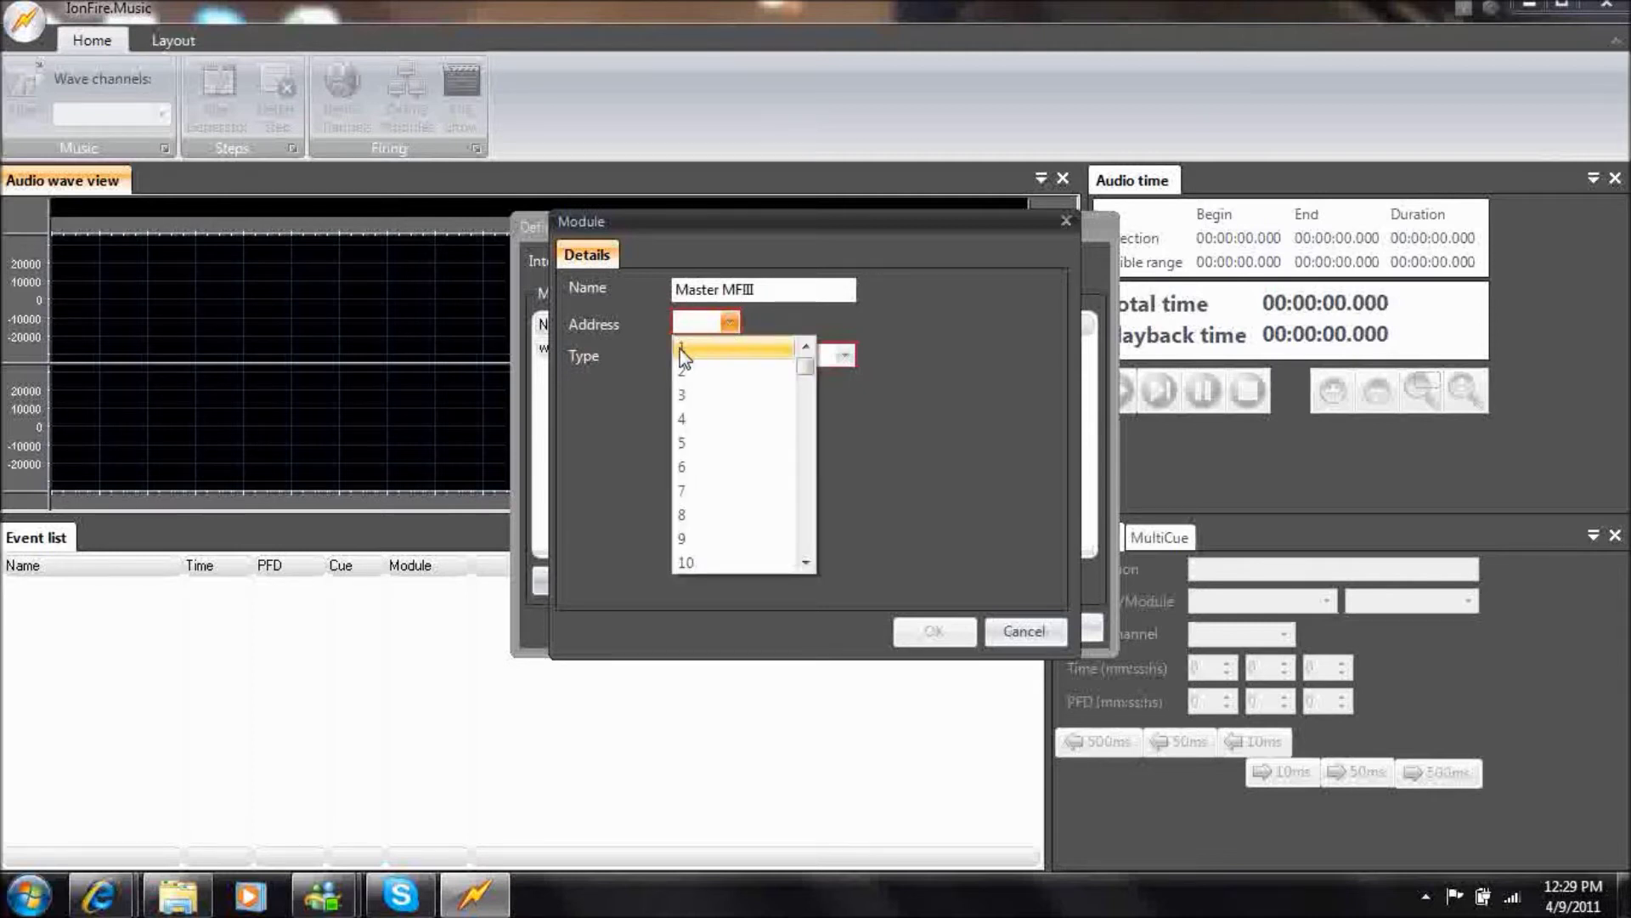
pyautogui.click(682, 348)
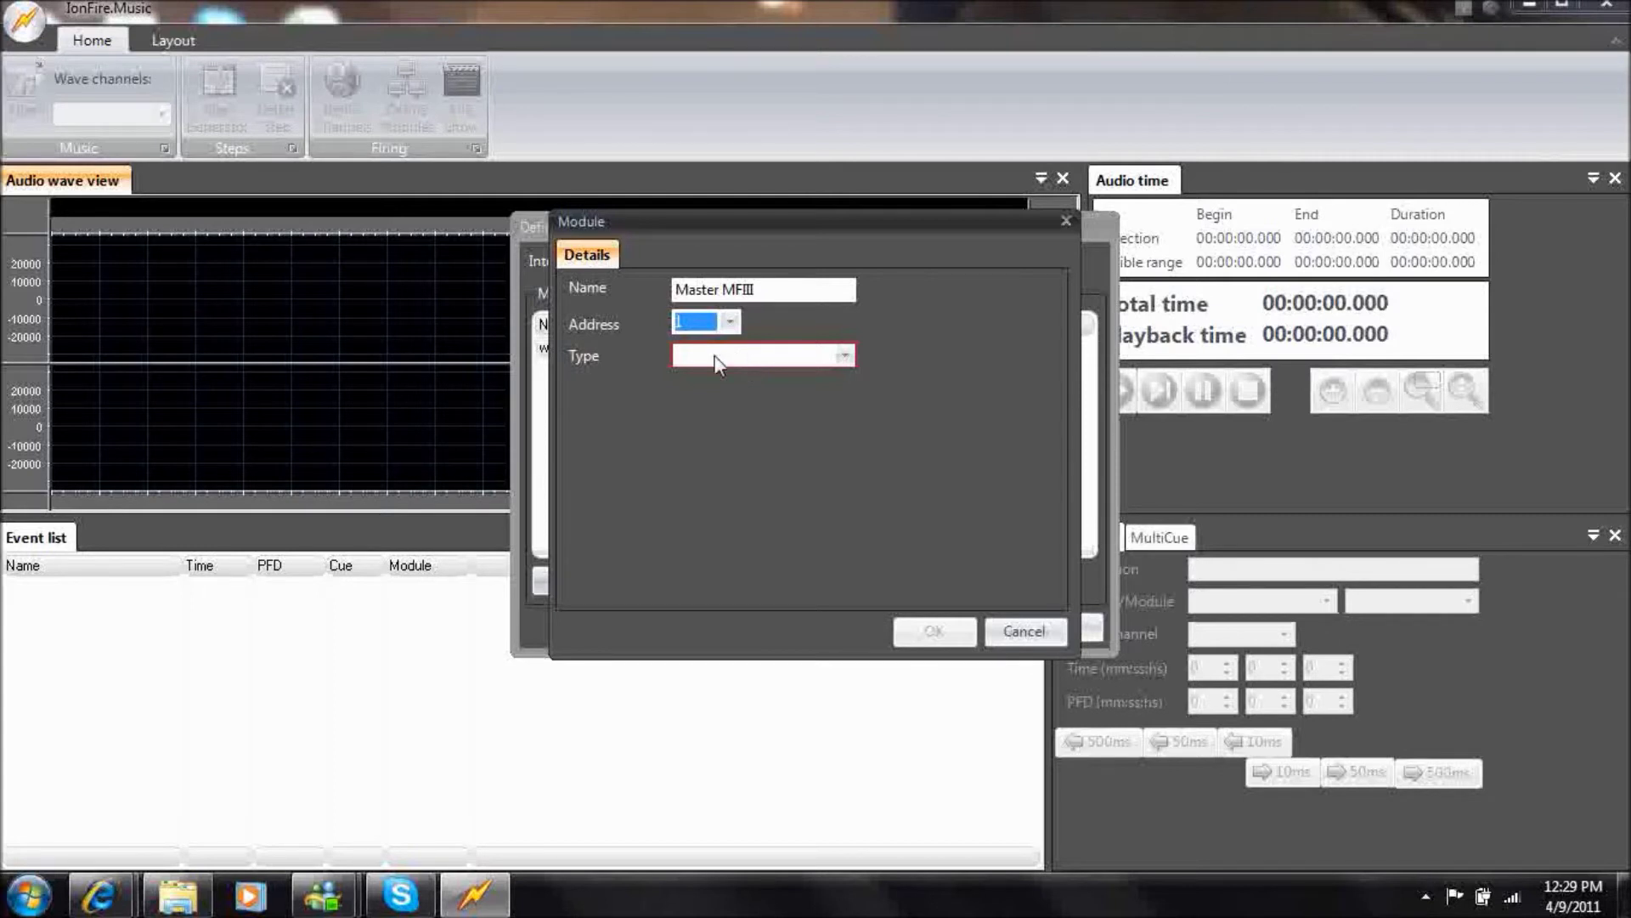
pyautogui.click(843, 356)
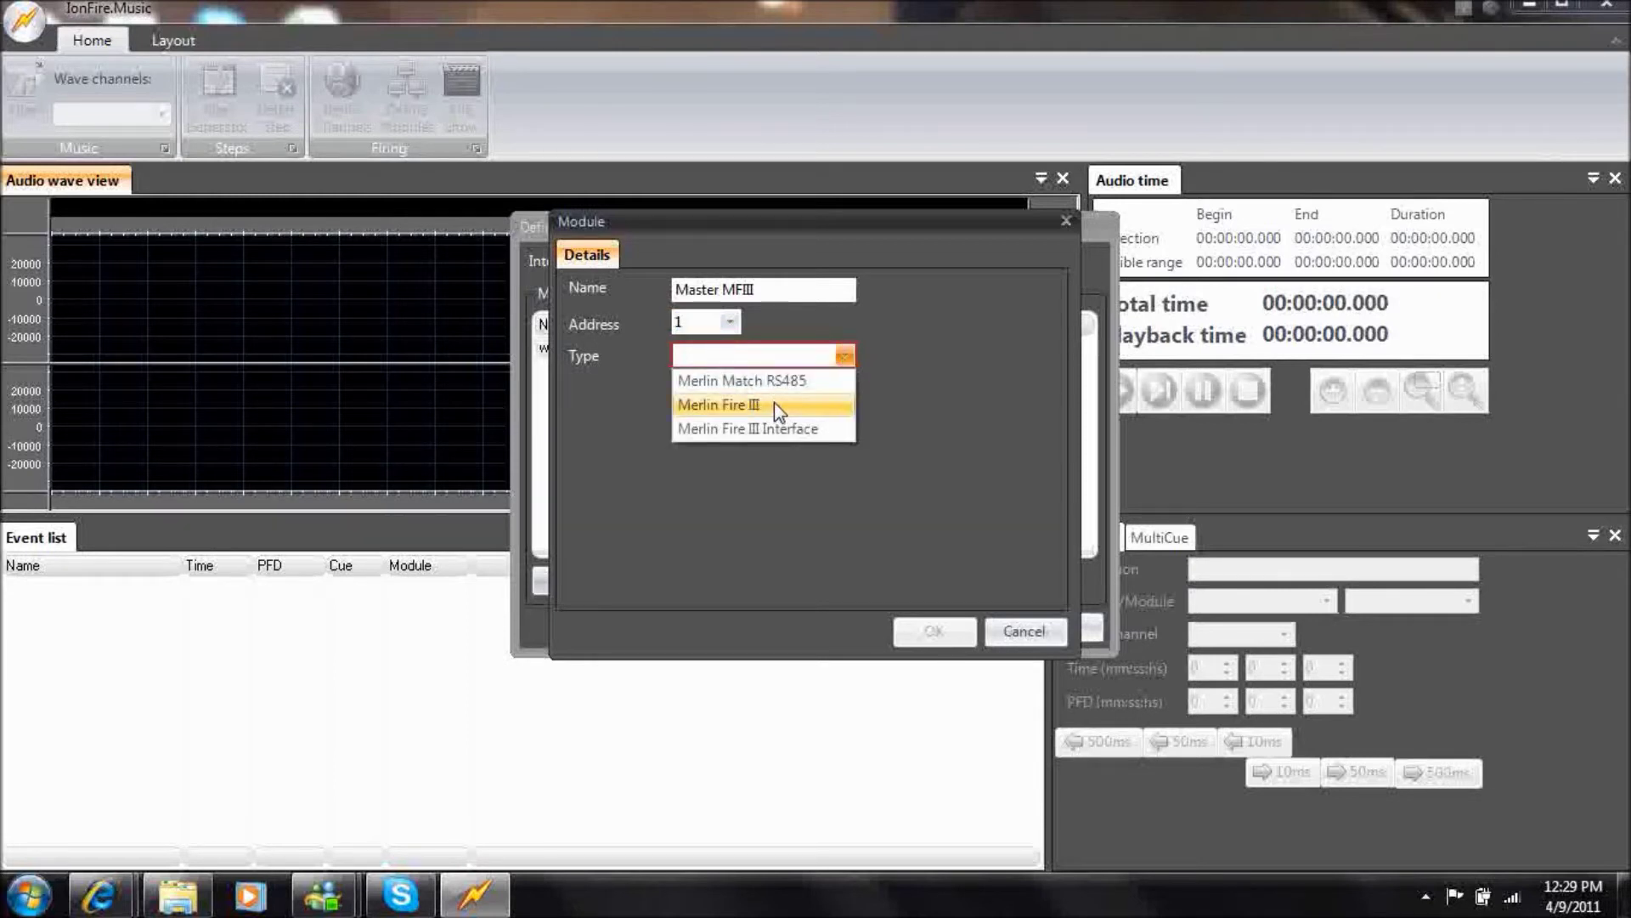
pyautogui.click(774, 403)
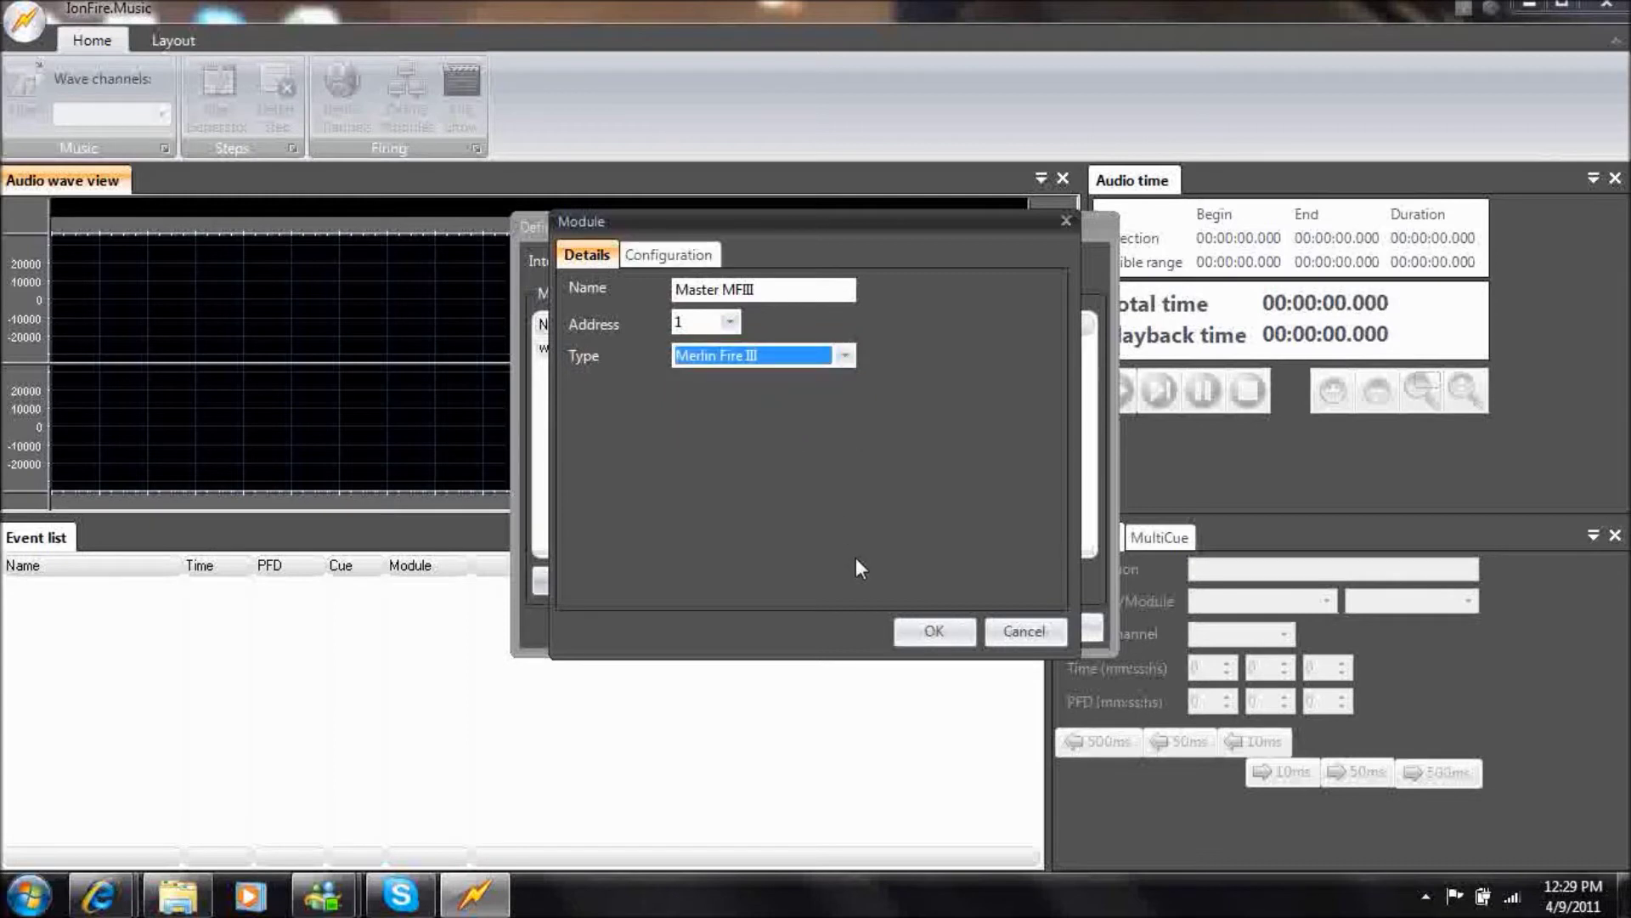
# Turn on the beep in the Master MFIII module's configuration, save the module and finish defining modules.
pyautogui.click(670, 257)
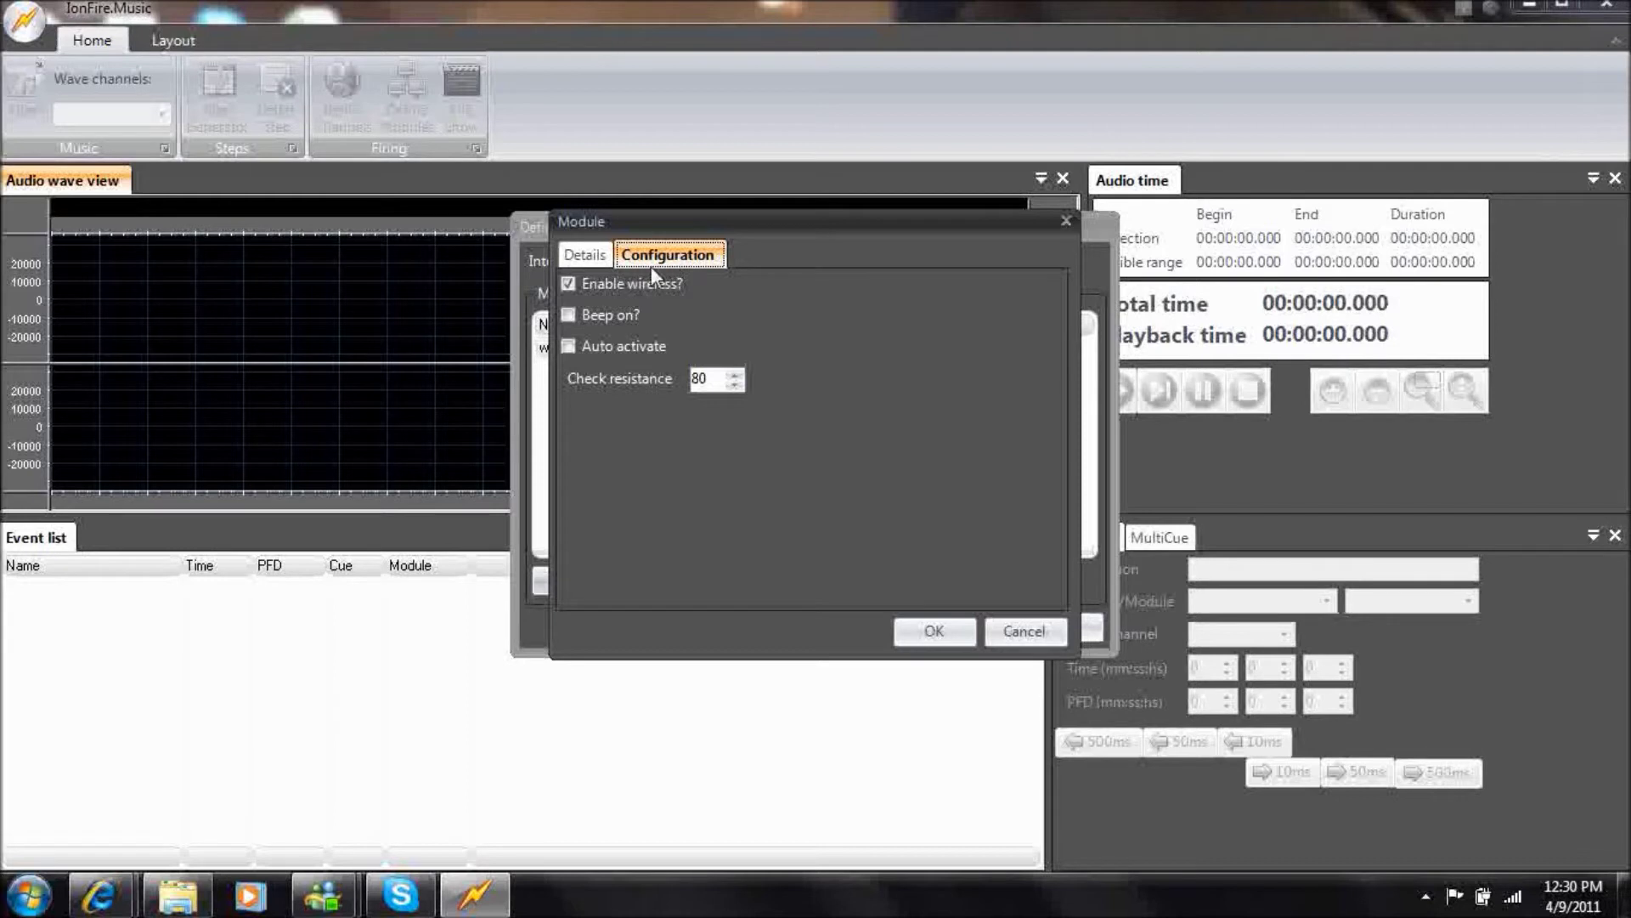
pyautogui.click(568, 316)
pyautogui.click(933, 631)
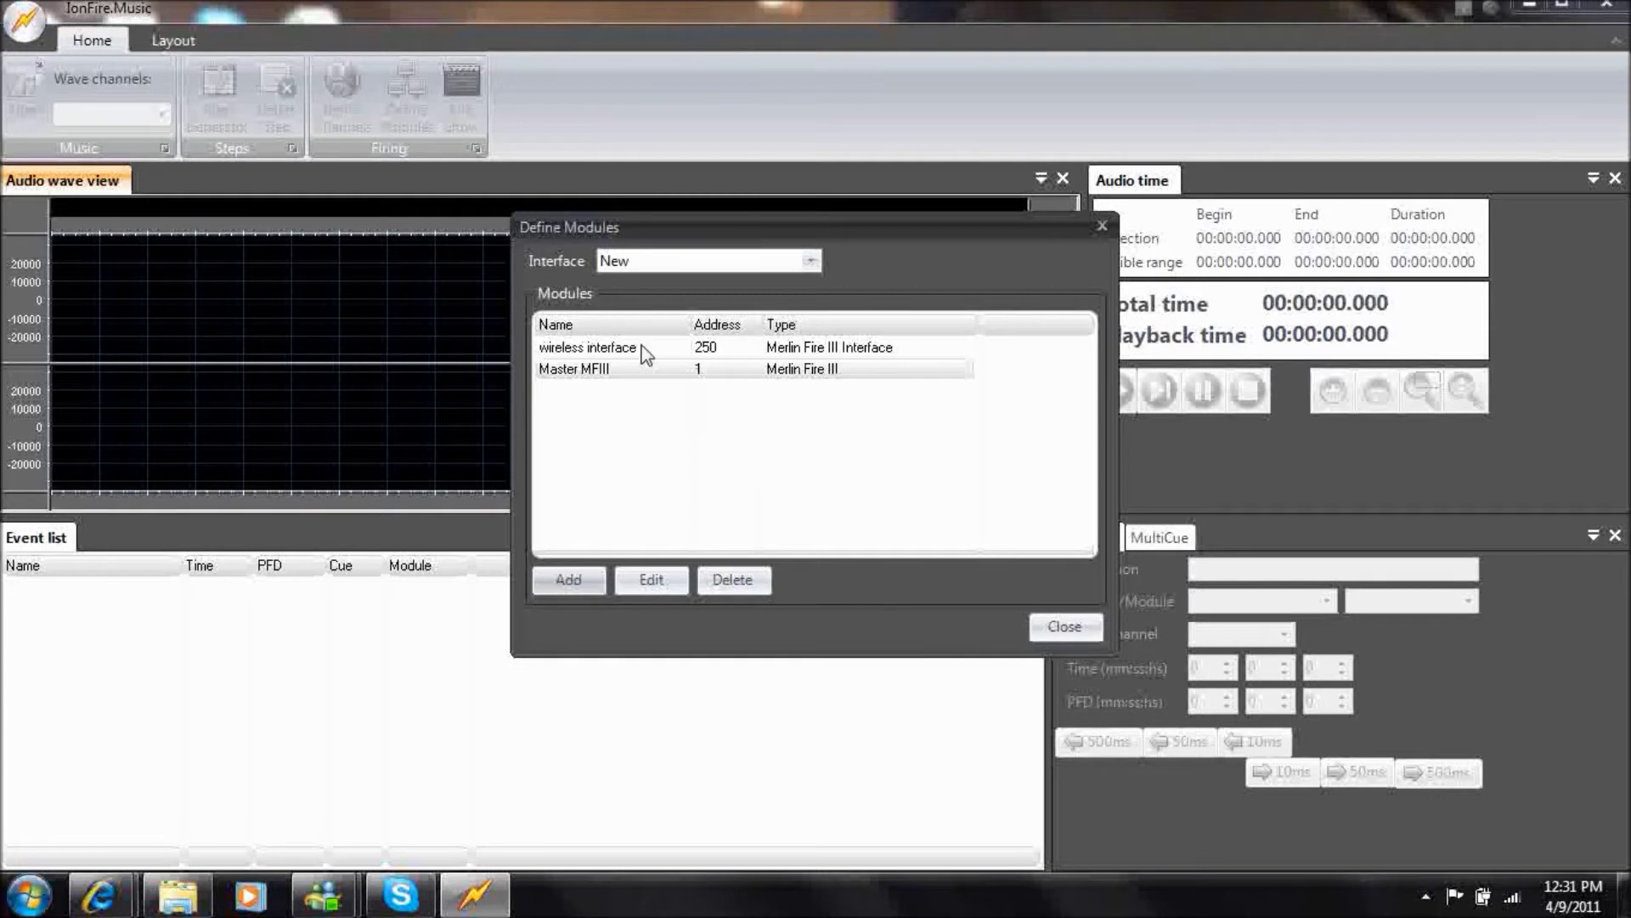
pyautogui.click(1064, 627)
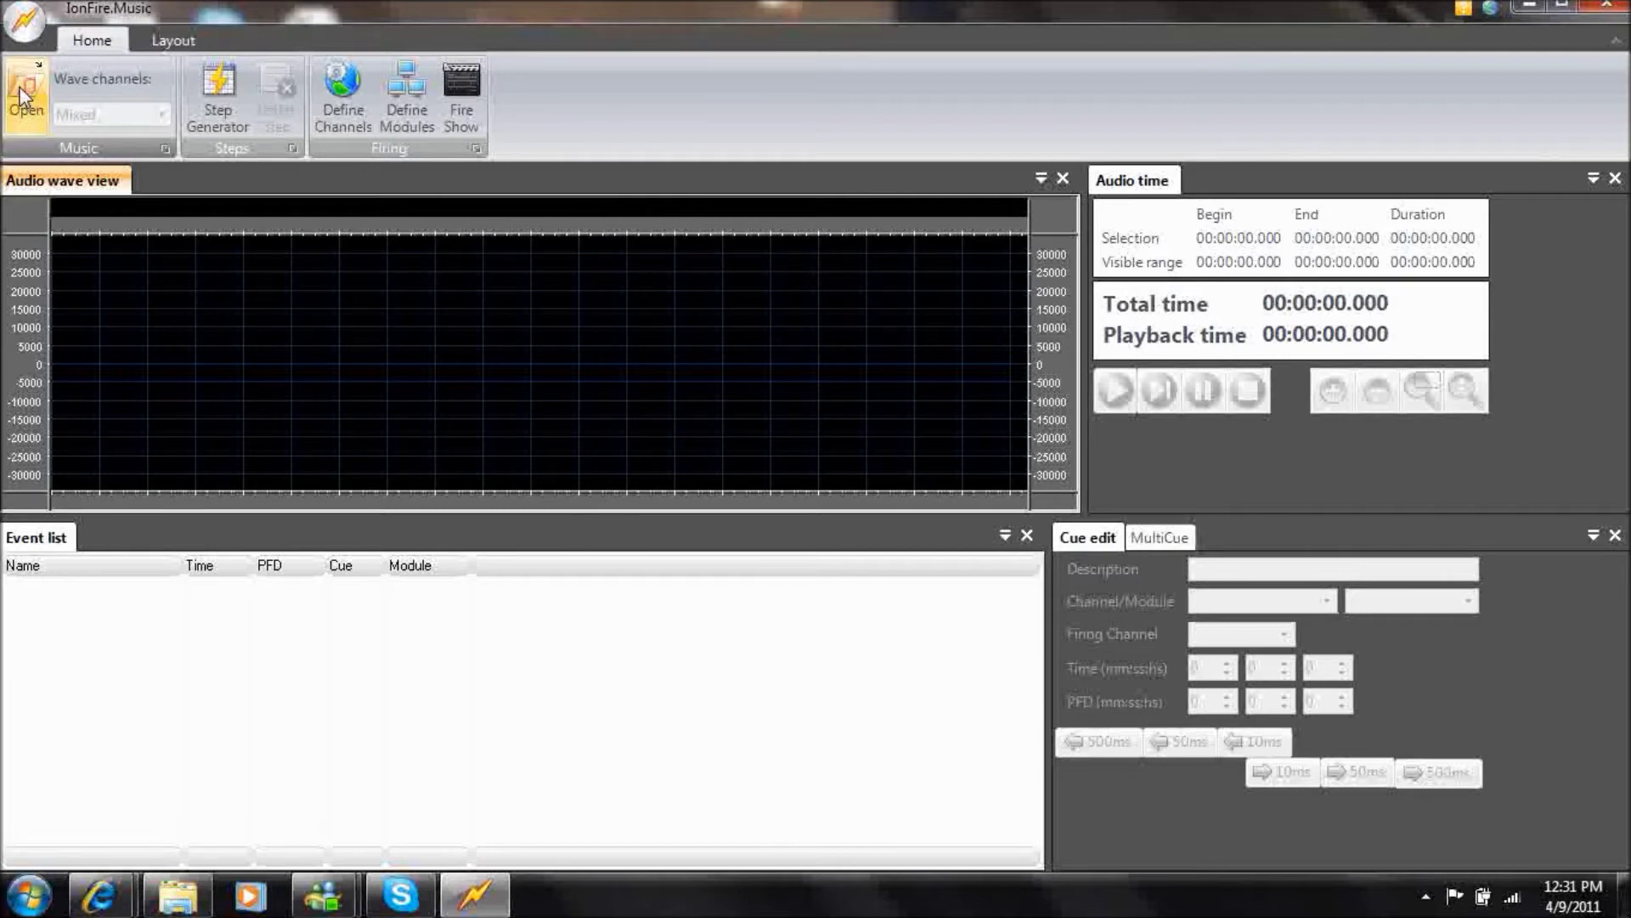
# Load the sound file Long_Term_full from the PYRODLITE folder as the show's music.
pyautogui.click(20, 96)
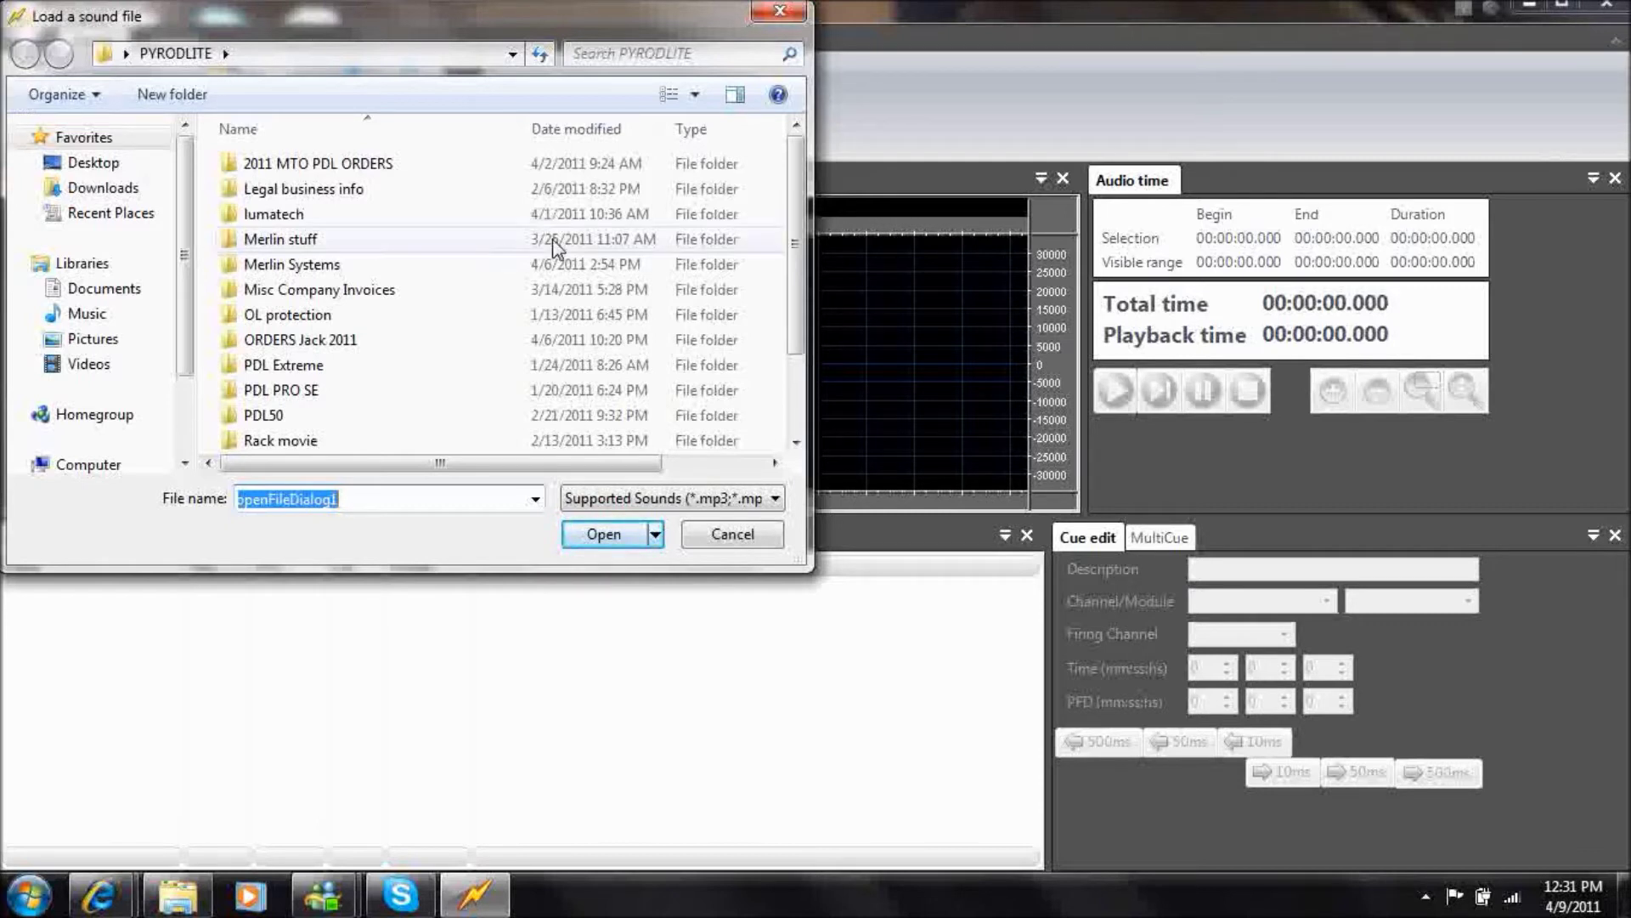
pyautogui.moveTo(798, 187); pyautogui.dragTo(805, 289)
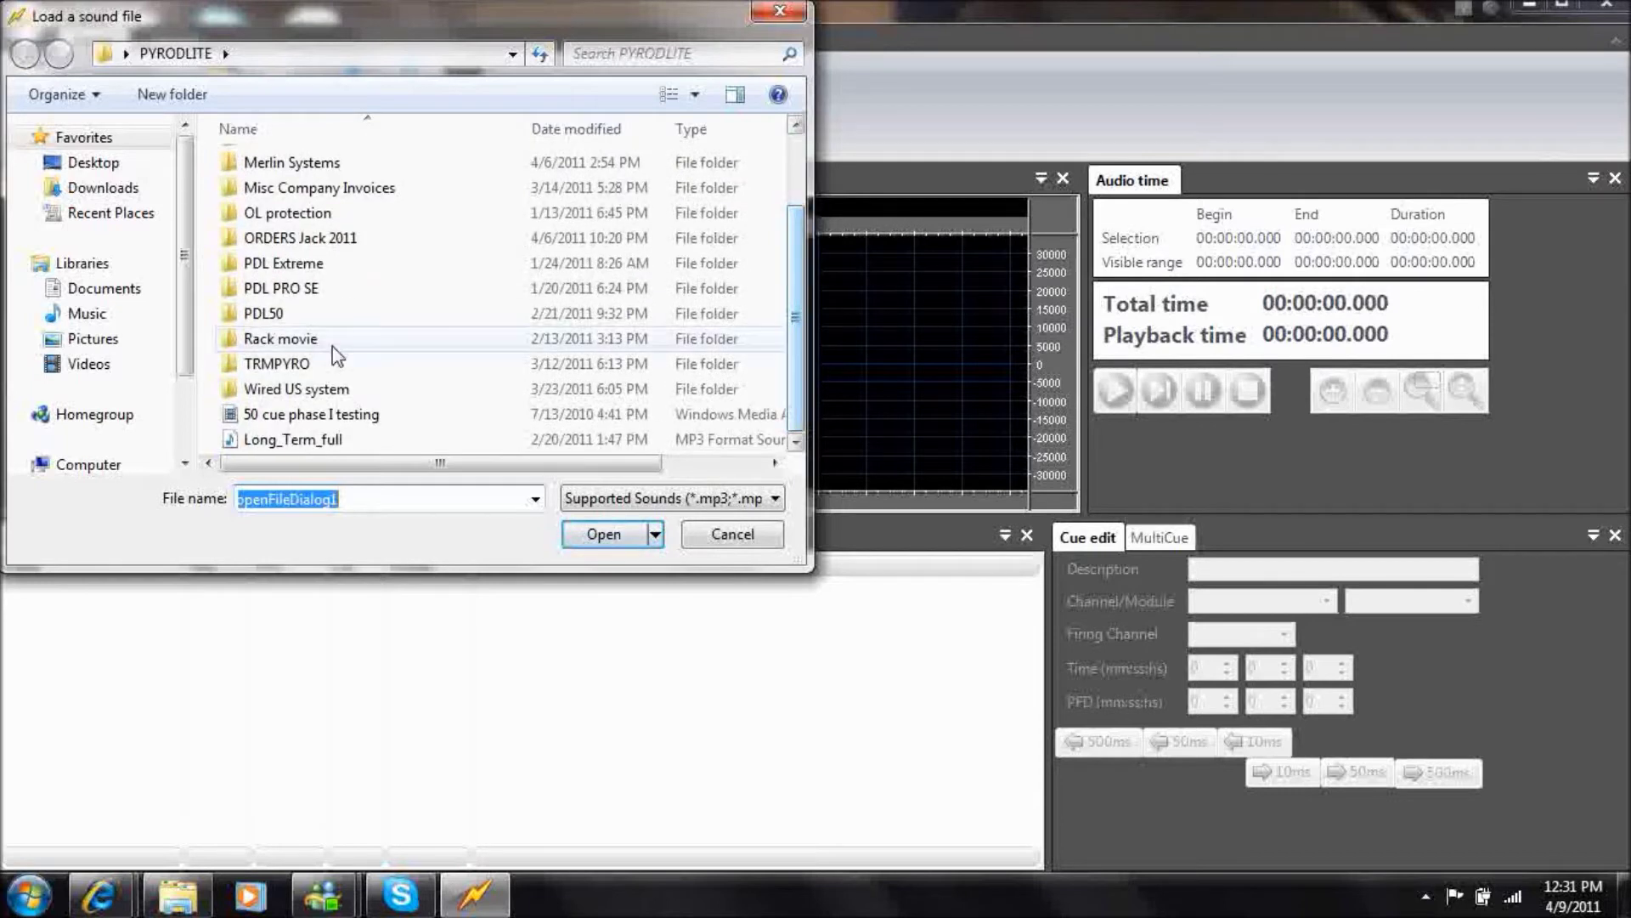
pyautogui.click(280, 441)
pyautogui.doubleClick(279, 440)
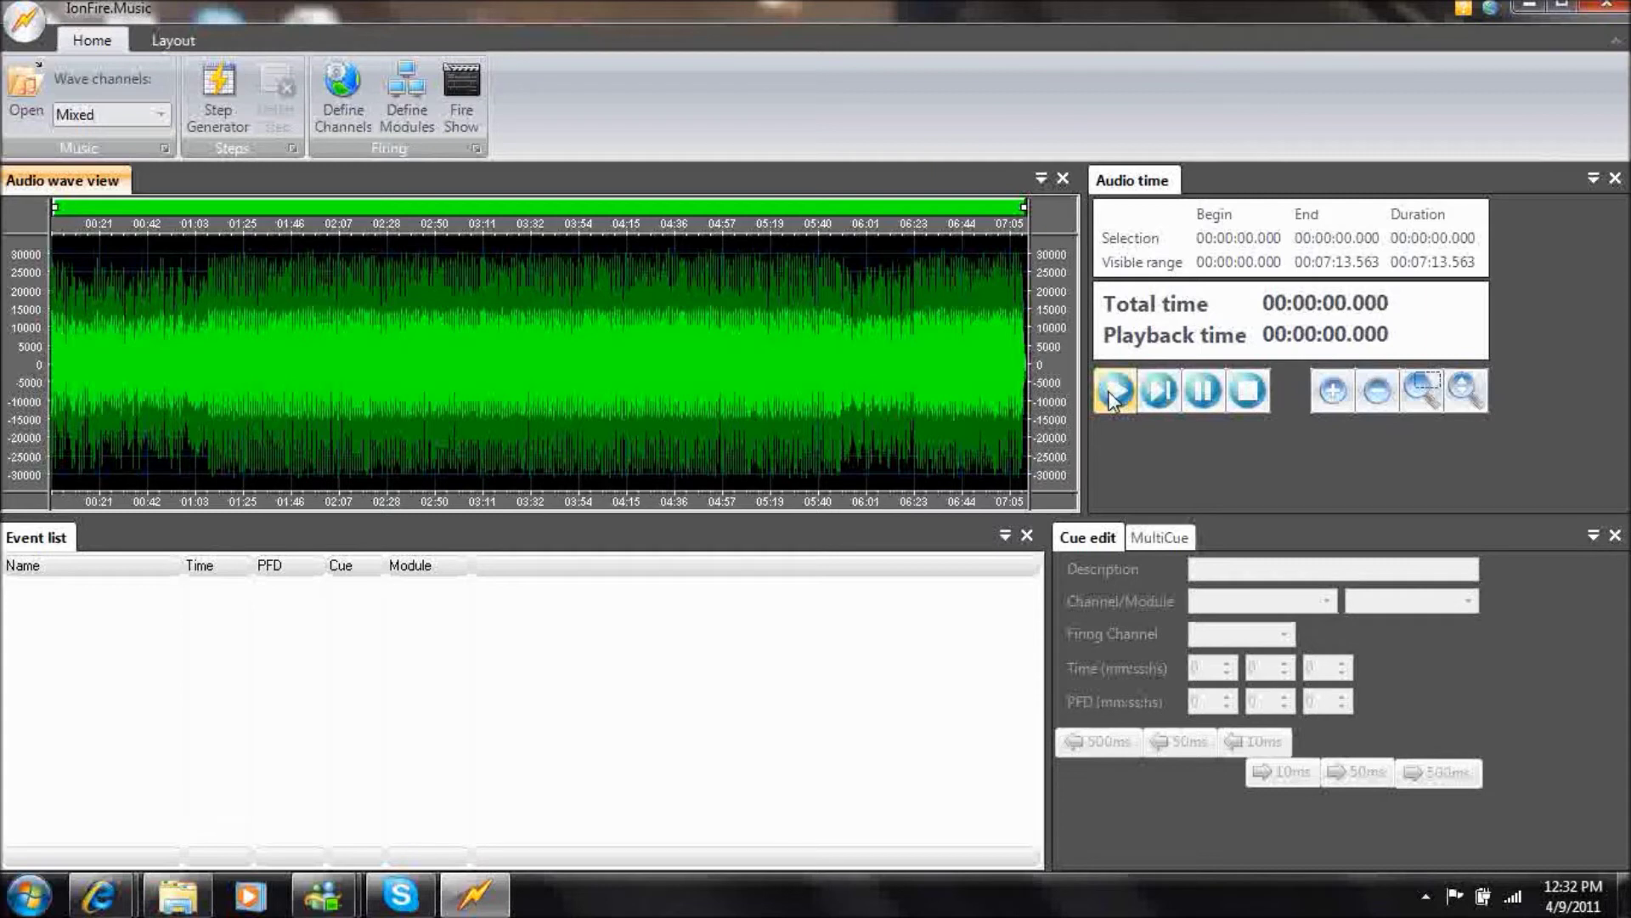
# Play the music from the beginning and insert a firing cue about 3 seconds into the track.
pyautogui.click(1112, 392)
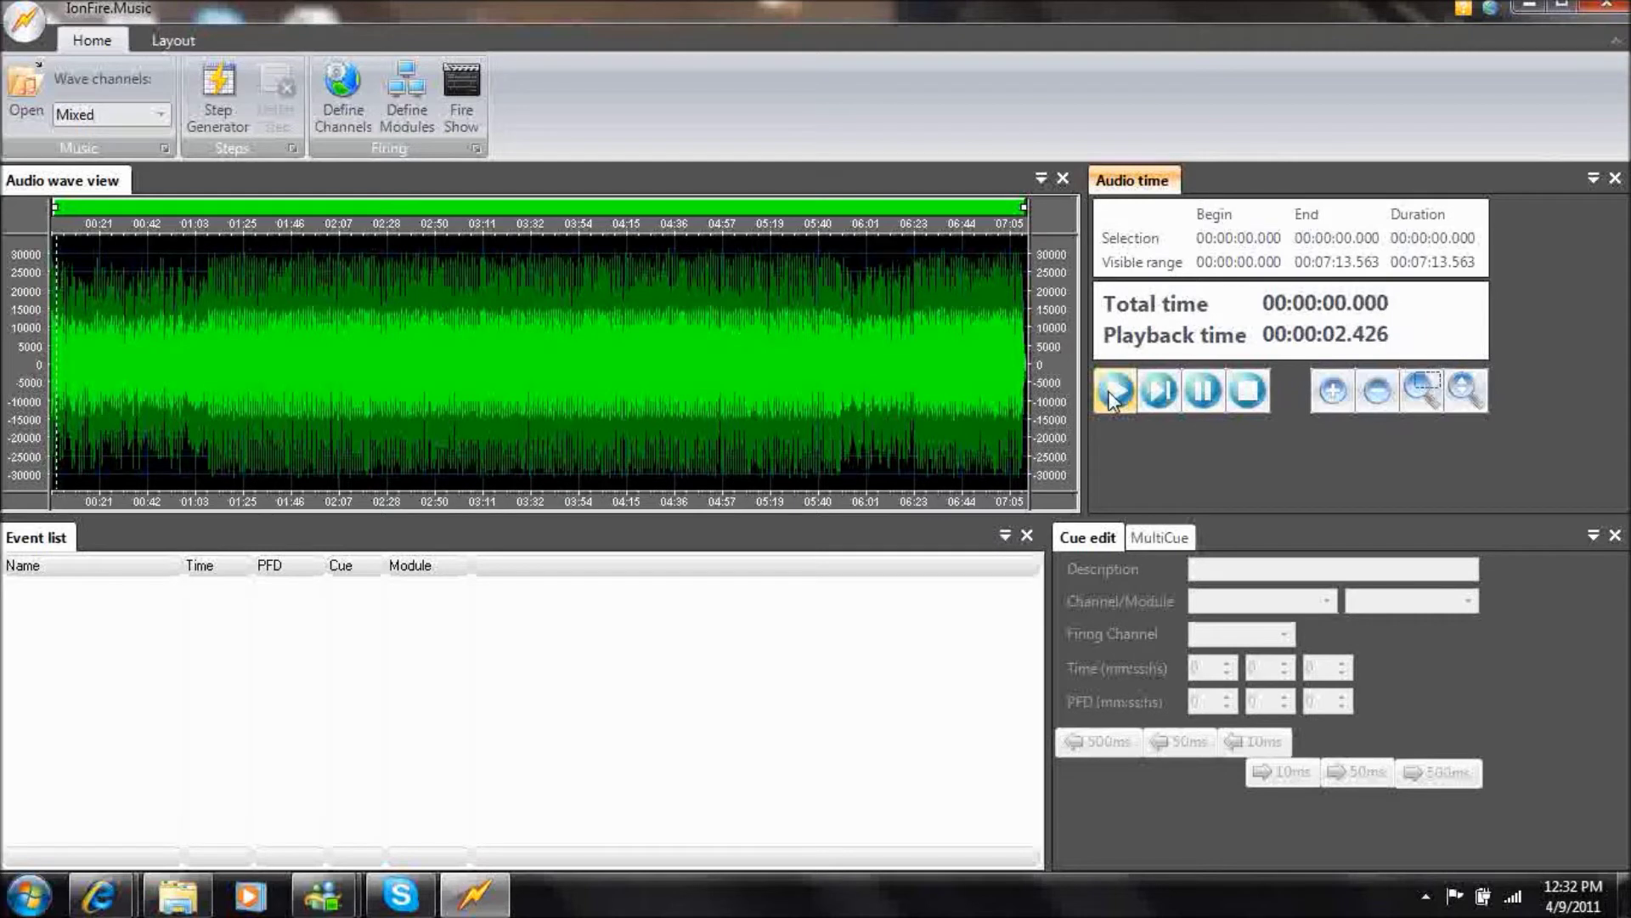
pyautogui.press('space')
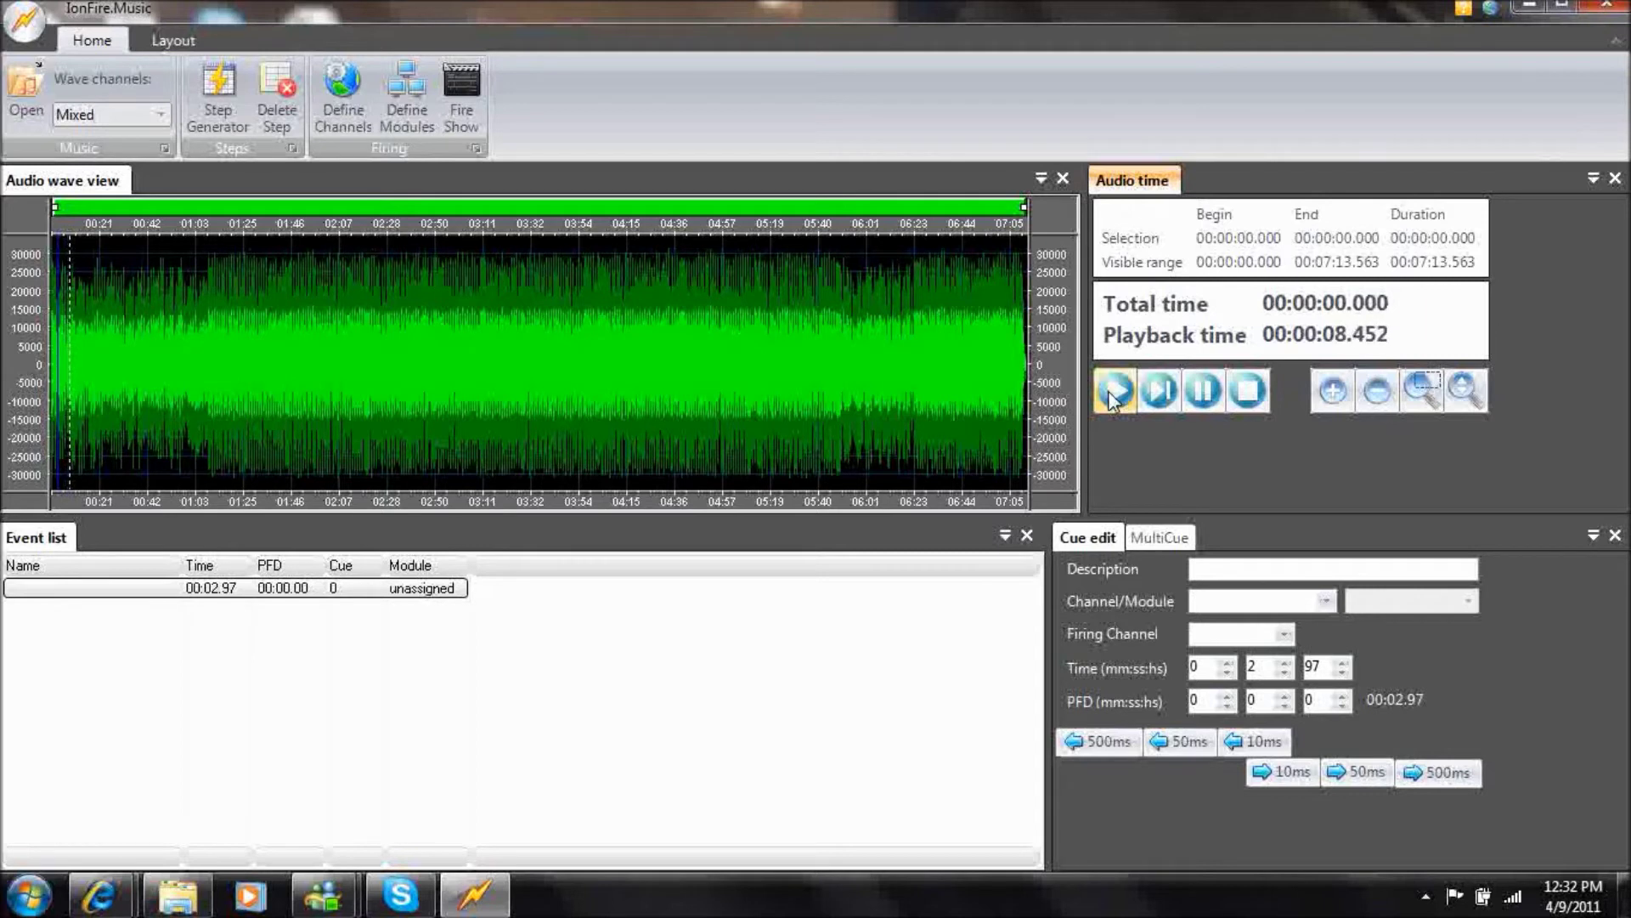
# Insert five more firing cues at about 9, 17, 25, 30 and 37 seconds during playback, and pause the music.
pyautogui.press('space')
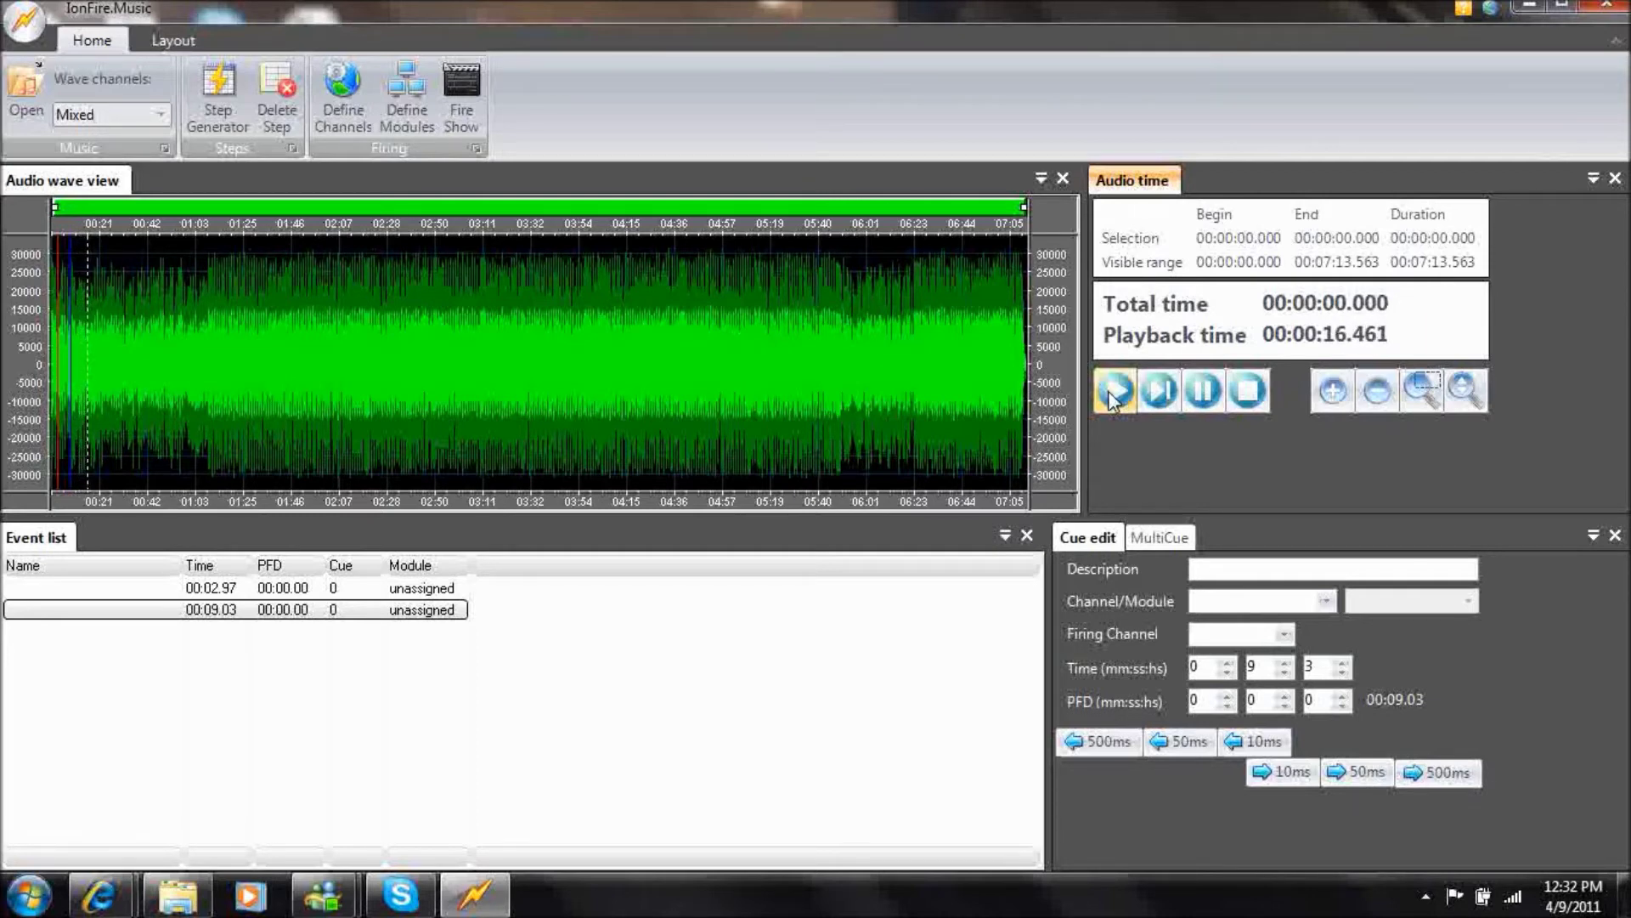
pyautogui.press('space')
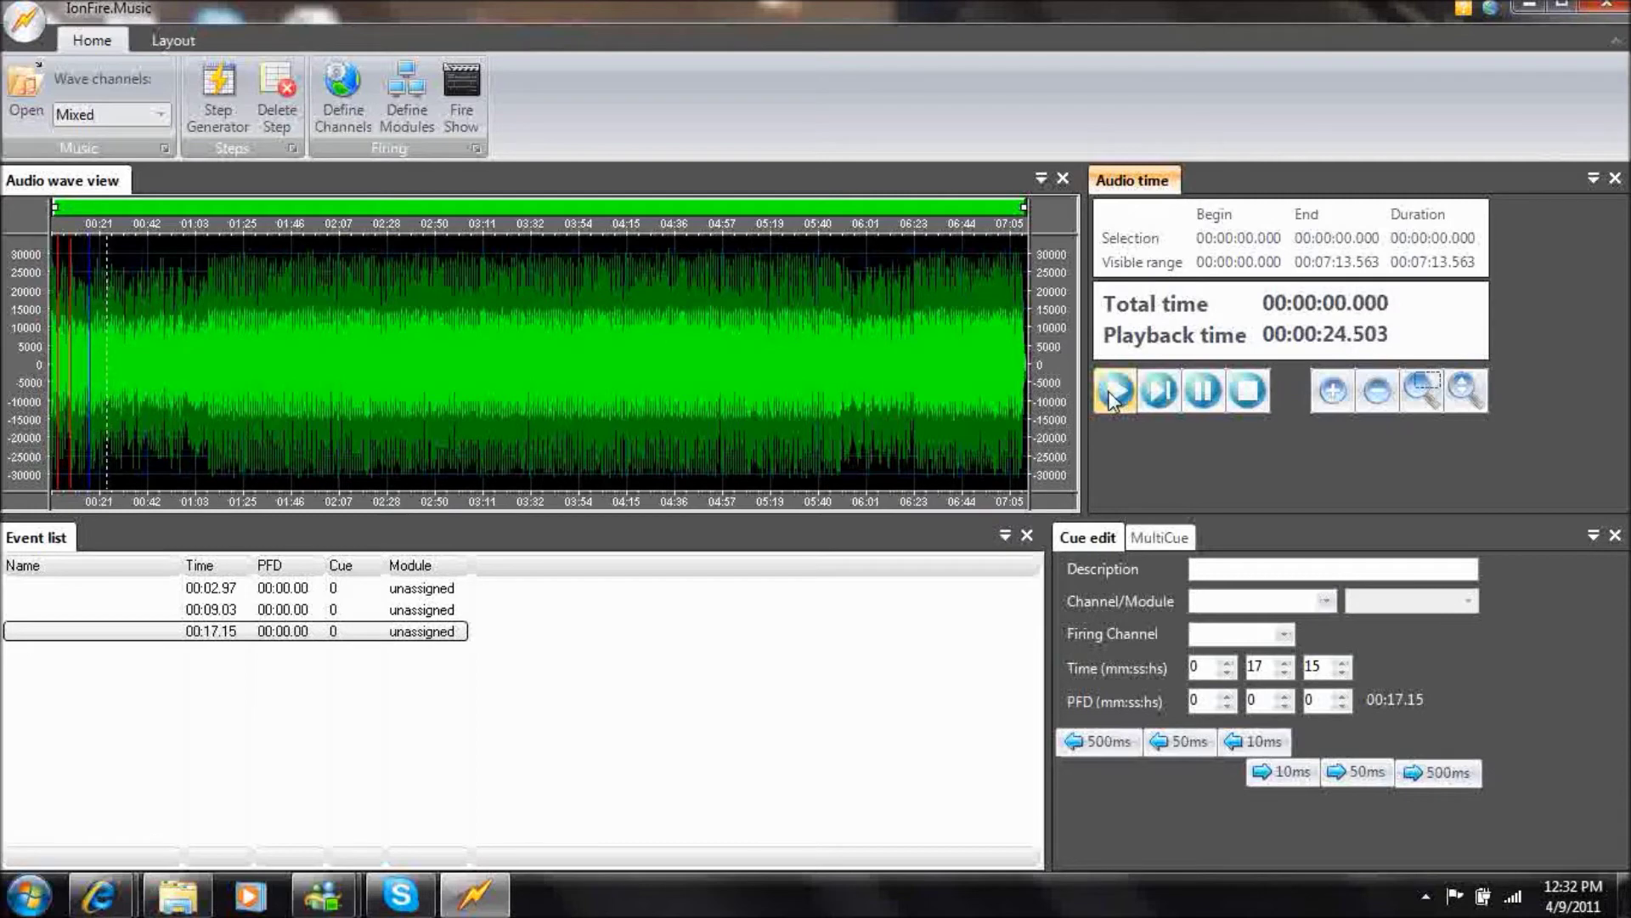
pyautogui.press('space')
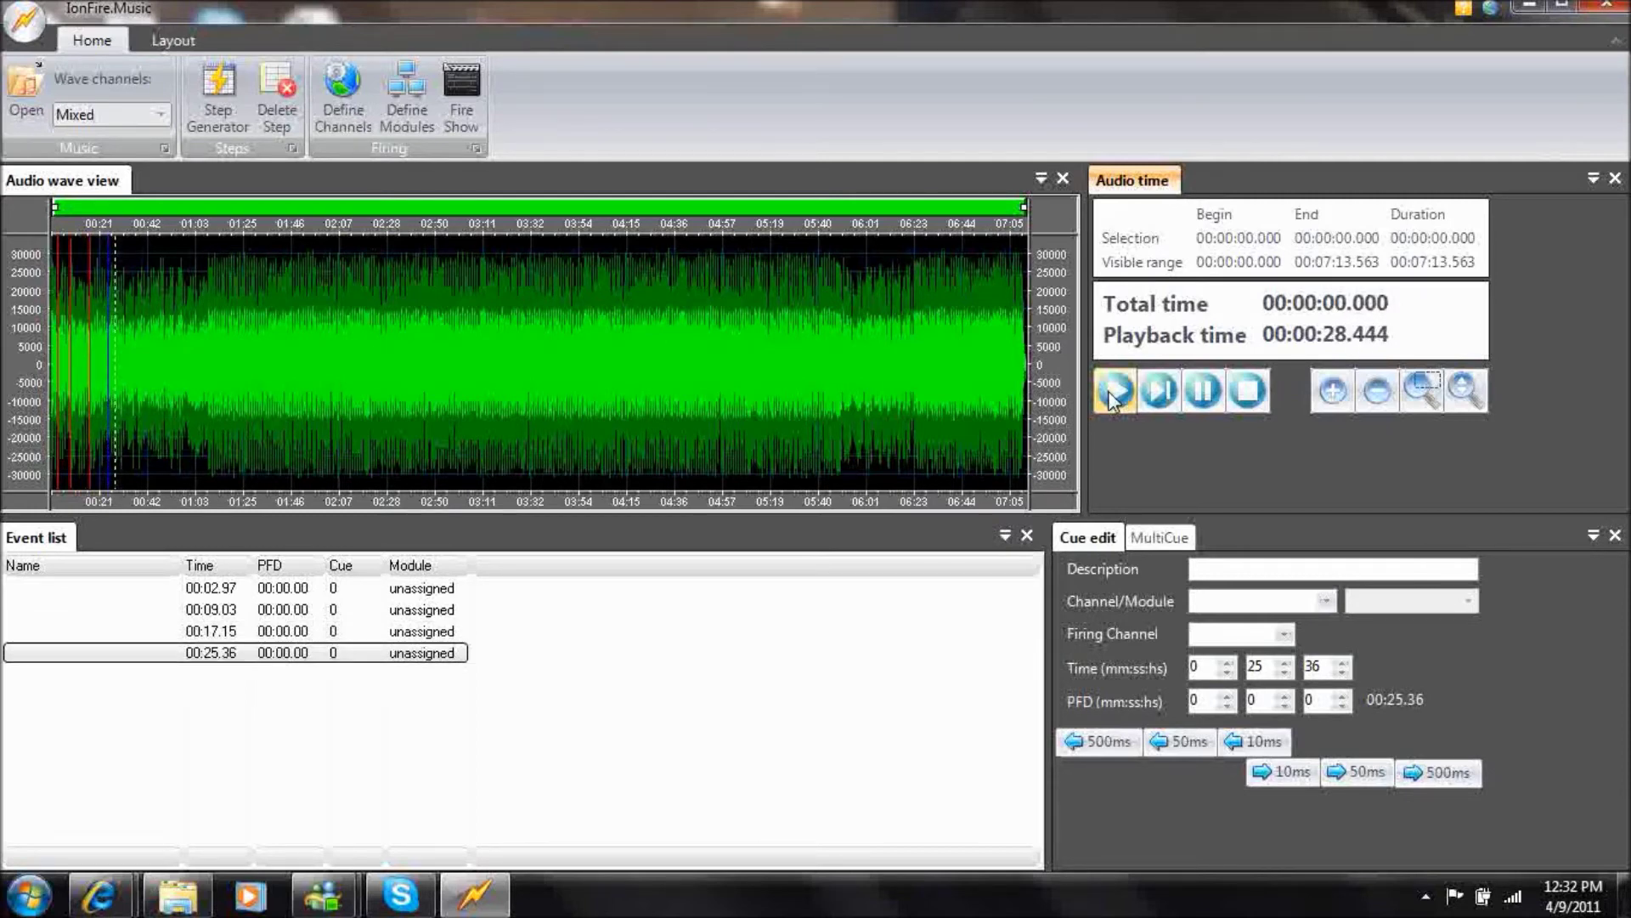
pyautogui.press('space')
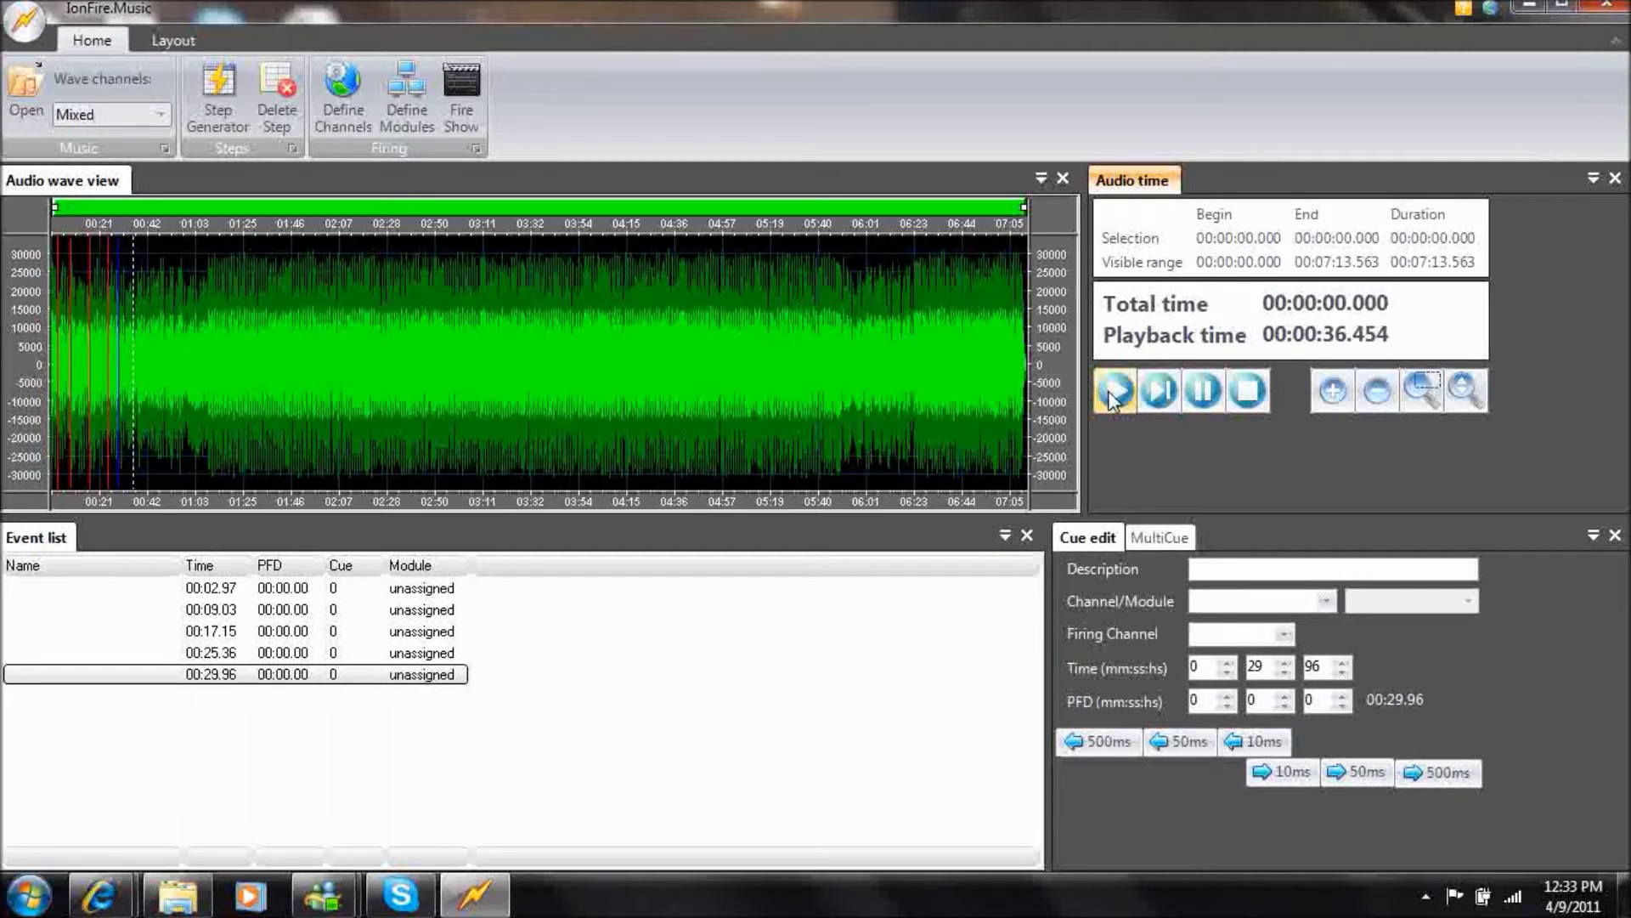
pyautogui.press('space')
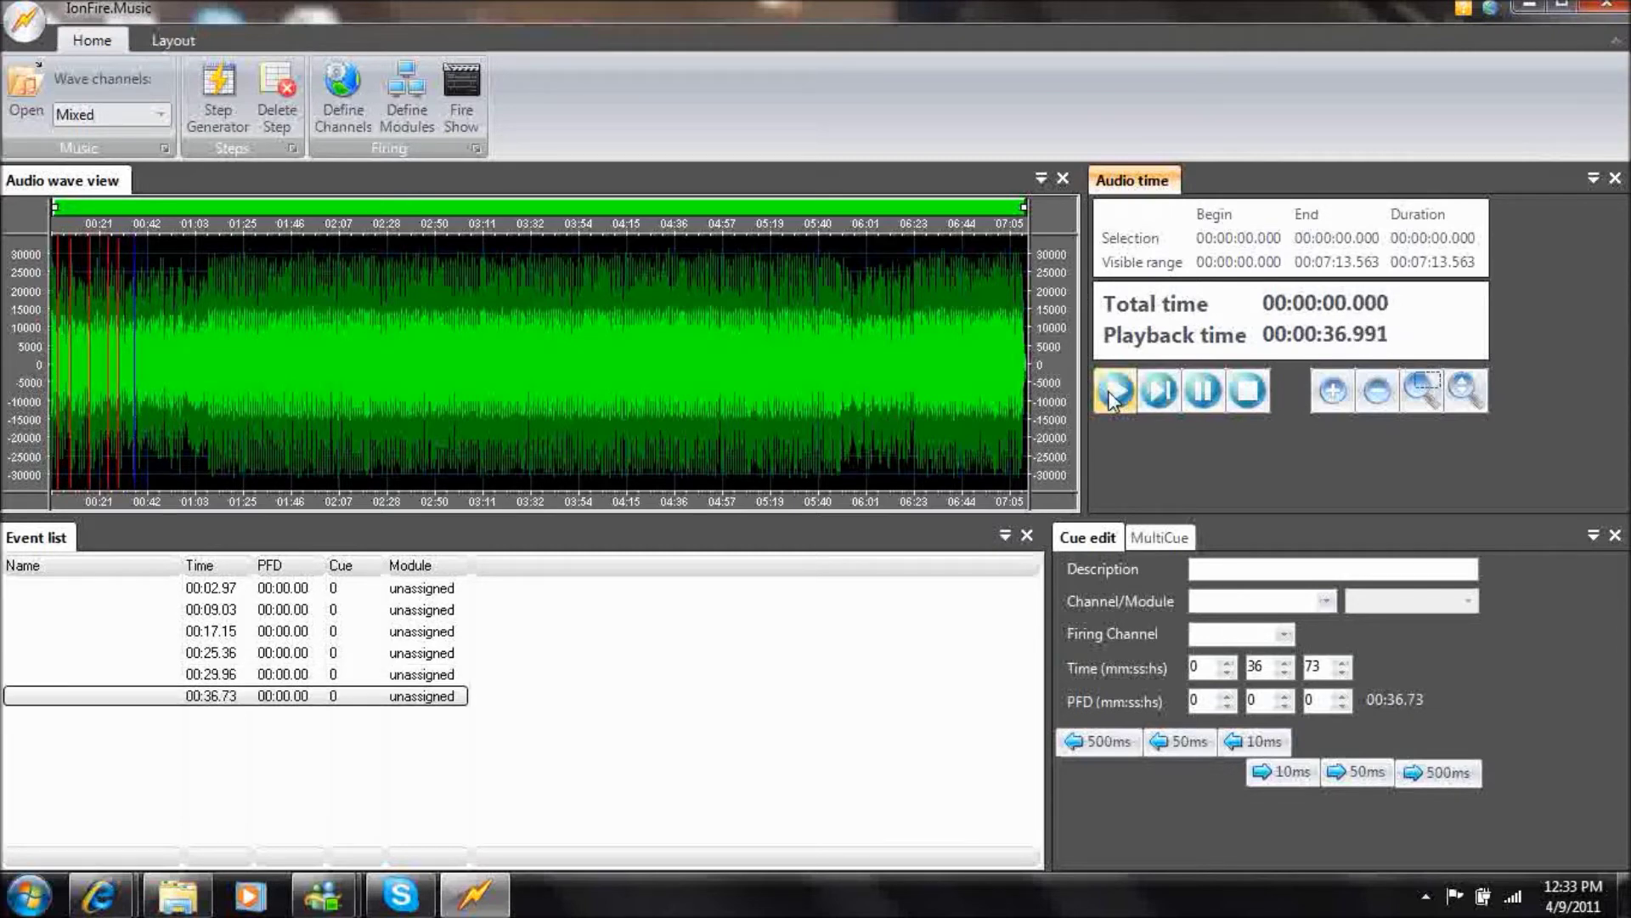
pyautogui.click(1205, 394)
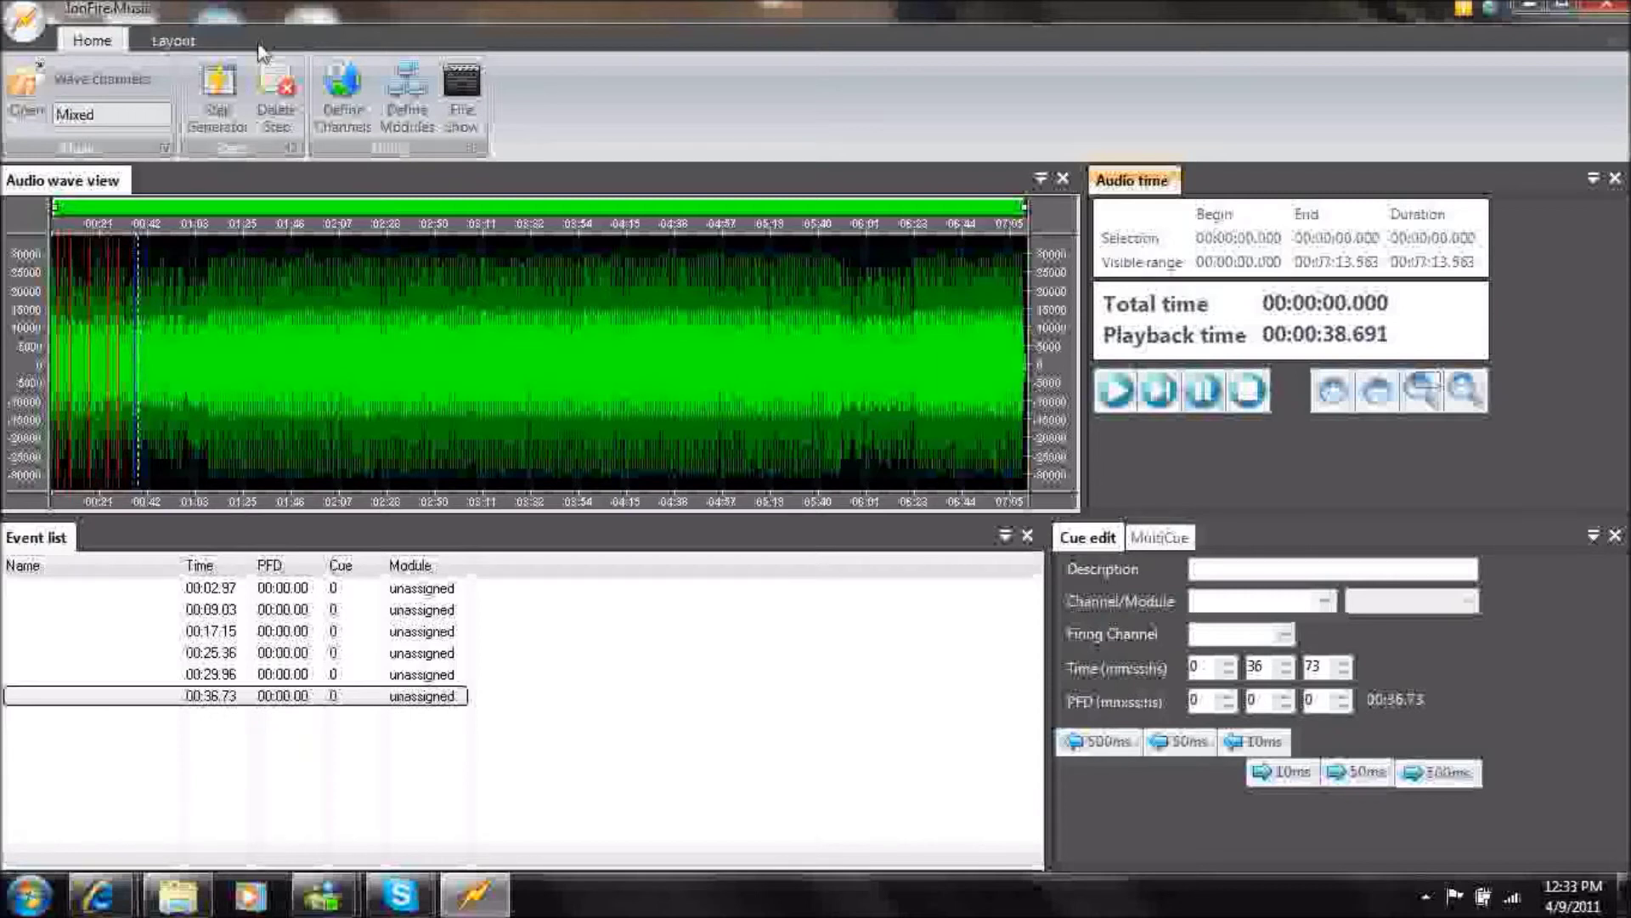
# Start a linear step sequence for Master MFIII with a 40-second time offset and start channel 7.
pyautogui.click(216, 111)
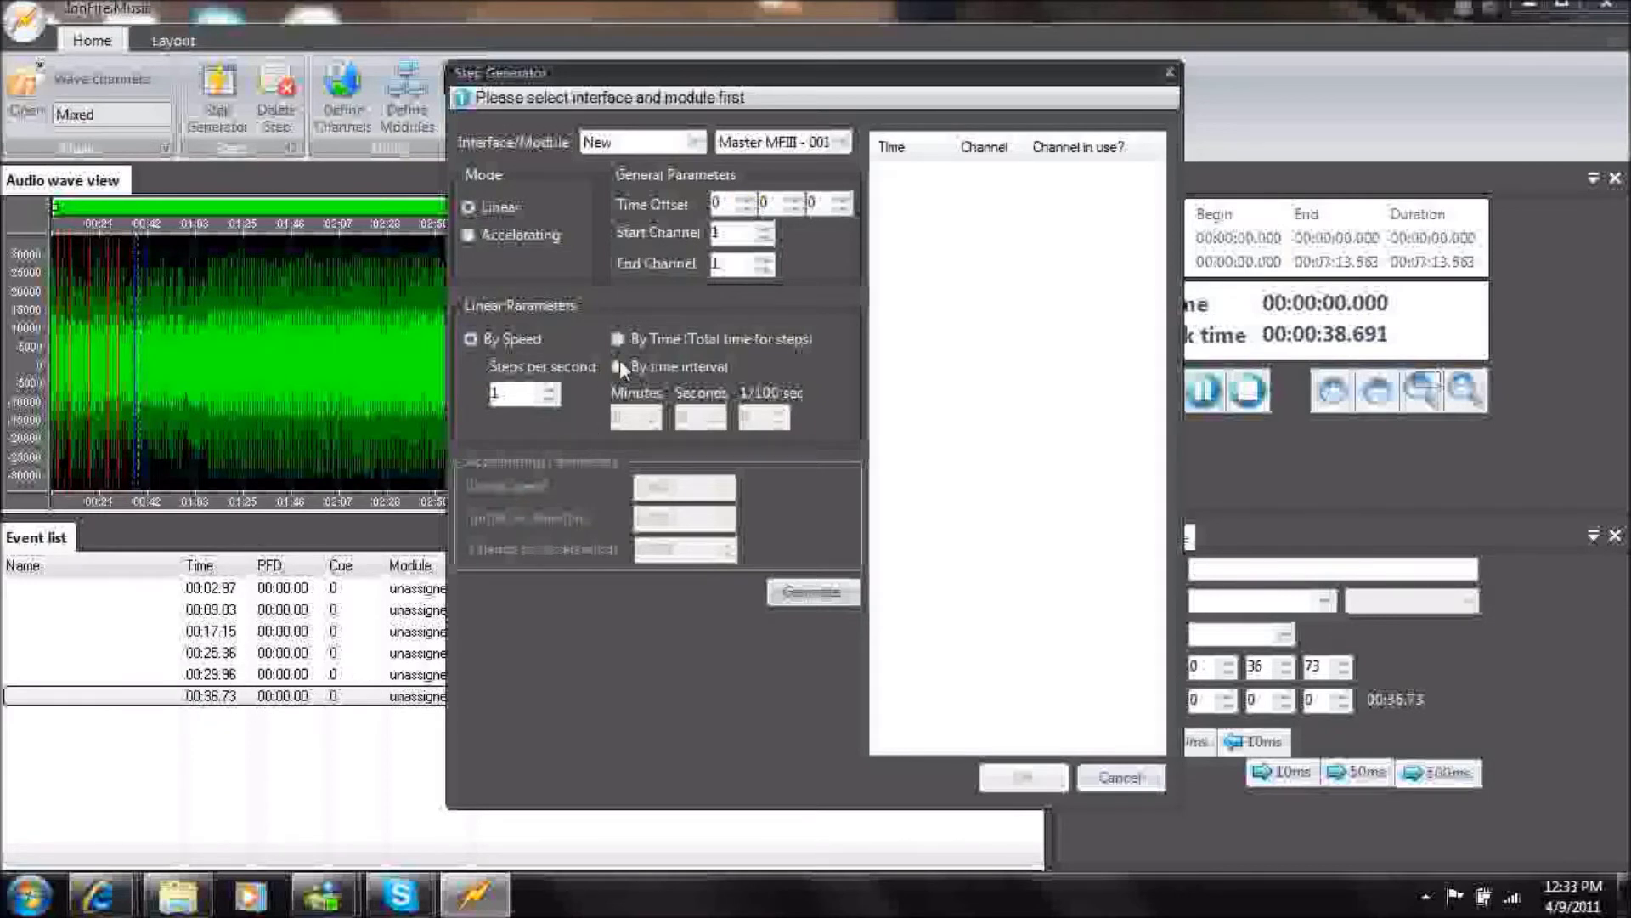
pyautogui.click(795, 200)
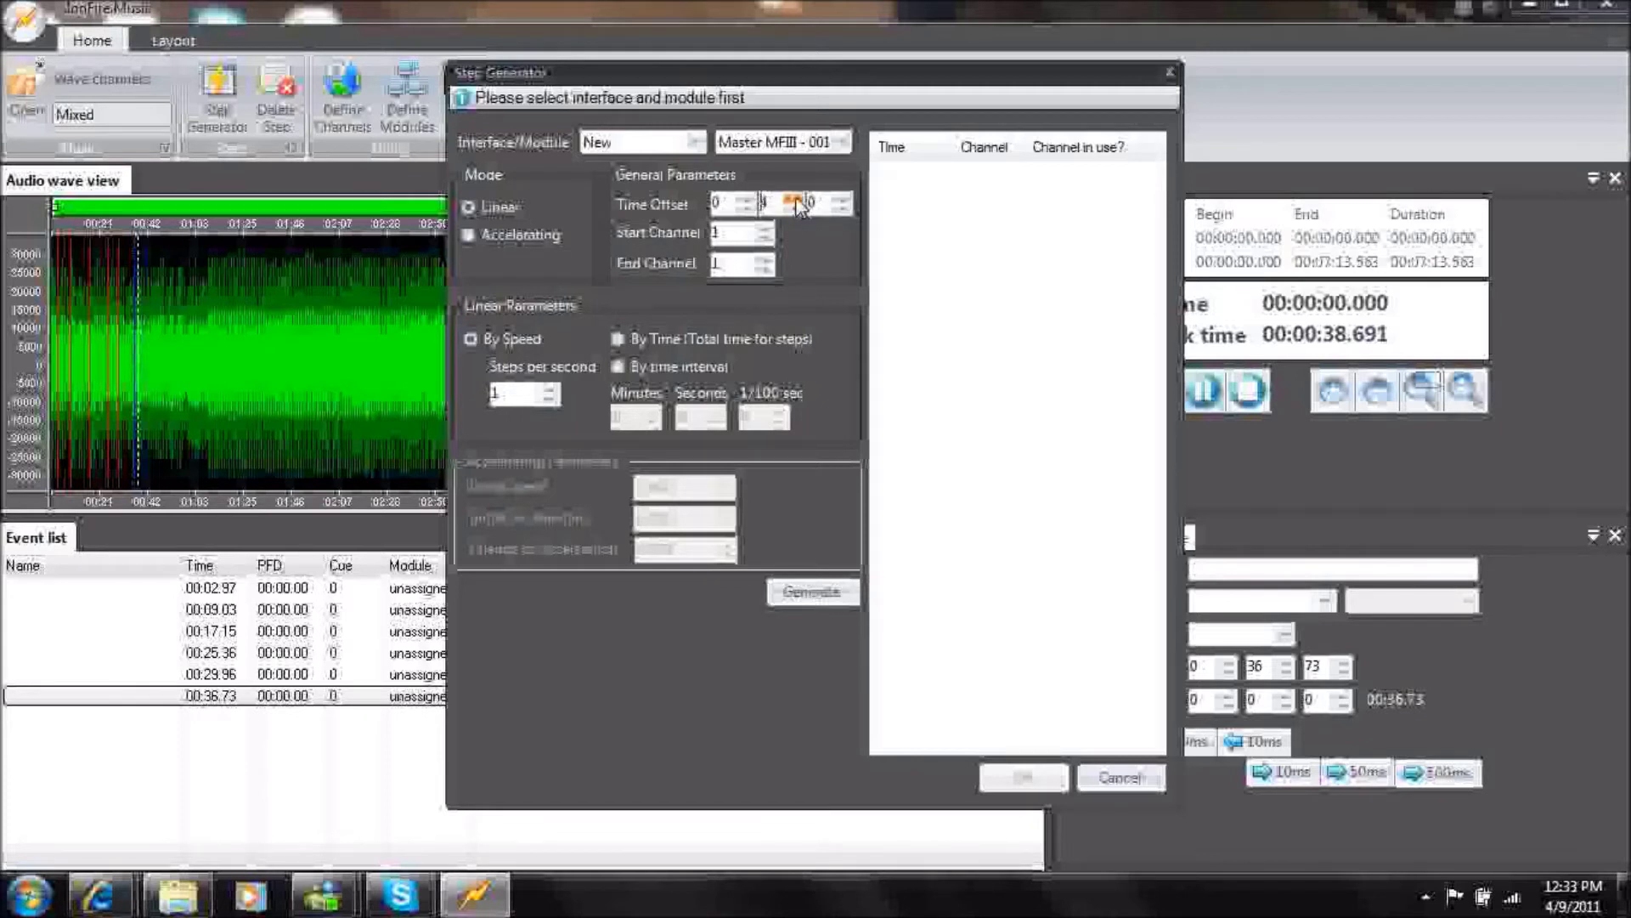
pyautogui.click(795, 201)
pyautogui.click(795, 202)
pyautogui.click(767, 227)
pyautogui.click(767, 228)
pyautogui.click(767, 228)
pyautogui.click(767, 228)
pyautogui.click(767, 227)
pyautogui.click(767, 228)
pyautogui.click(767, 228)
pyautogui.click(768, 239)
# Set the end channel to 40, generate the linear steps at 1 step per second and add them to the show.
pyautogui.click(767, 259)
pyautogui.click(766, 258)
pyautogui.click(766, 258)
pyautogui.click(766, 258)
pyautogui.click(767, 258)
pyautogui.click(767, 259)
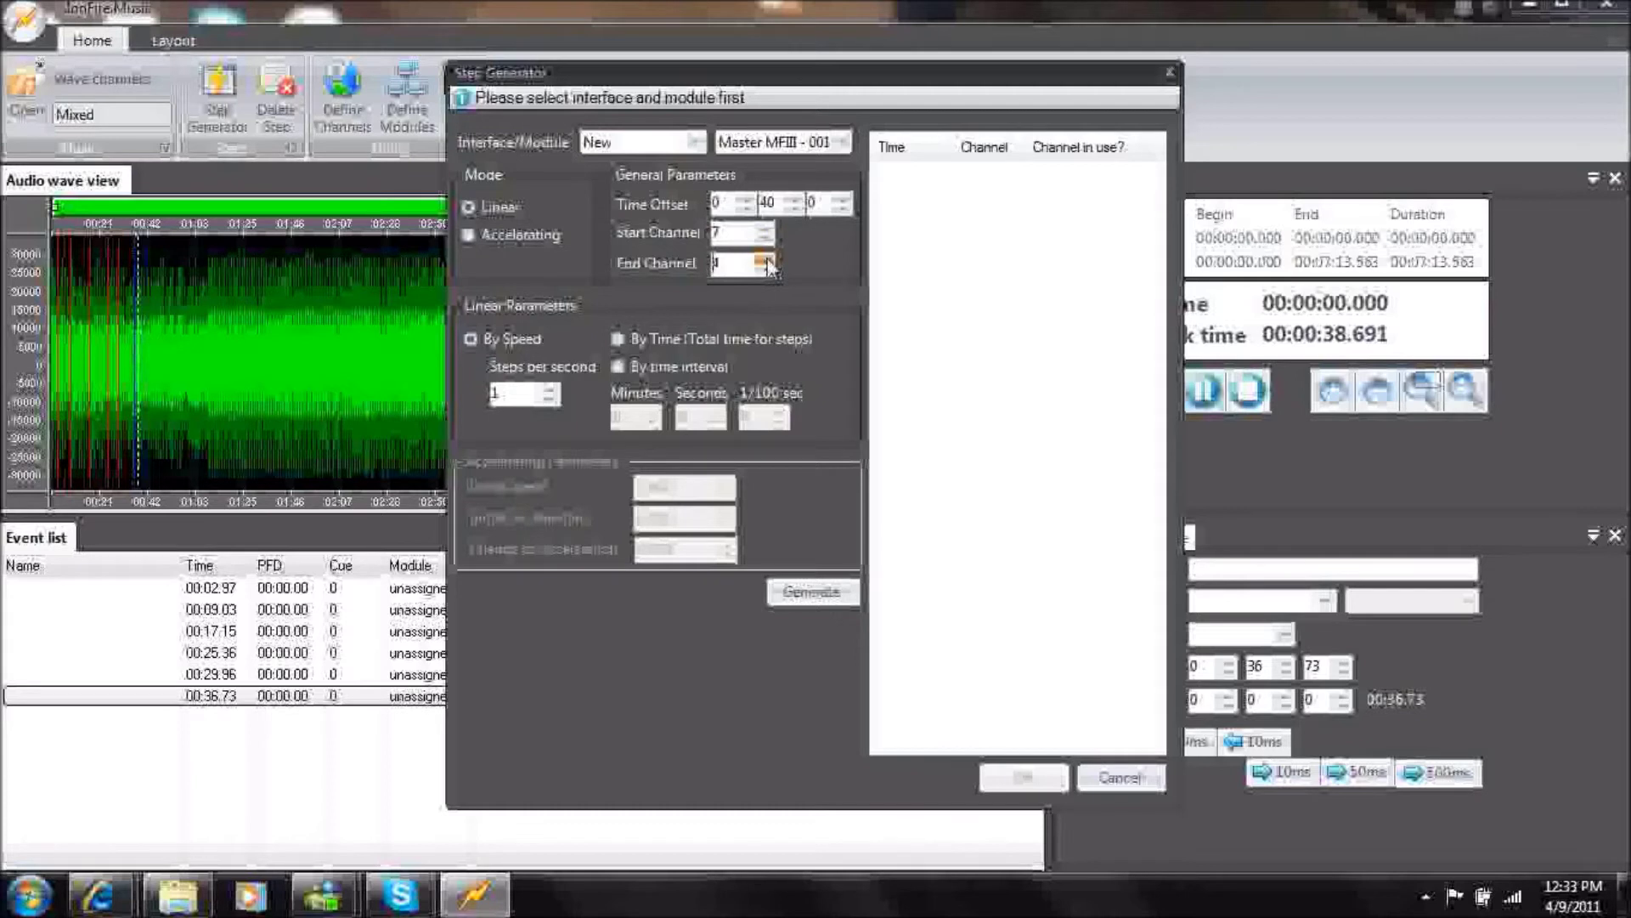
pyautogui.click(766, 259)
pyautogui.click(766, 259)
pyautogui.click(766, 258)
pyautogui.click(766, 258)
pyautogui.click(766, 258)
pyautogui.click(767, 258)
pyautogui.click(767, 258)
pyautogui.click(767, 258)
pyautogui.click(766, 258)
pyautogui.click(766, 258)
pyautogui.click(766, 258)
pyautogui.click(767, 258)
pyautogui.click(766, 258)
pyautogui.click(766, 258)
pyautogui.click(766, 258)
pyautogui.click(767, 259)
pyautogui.click(820, 590)
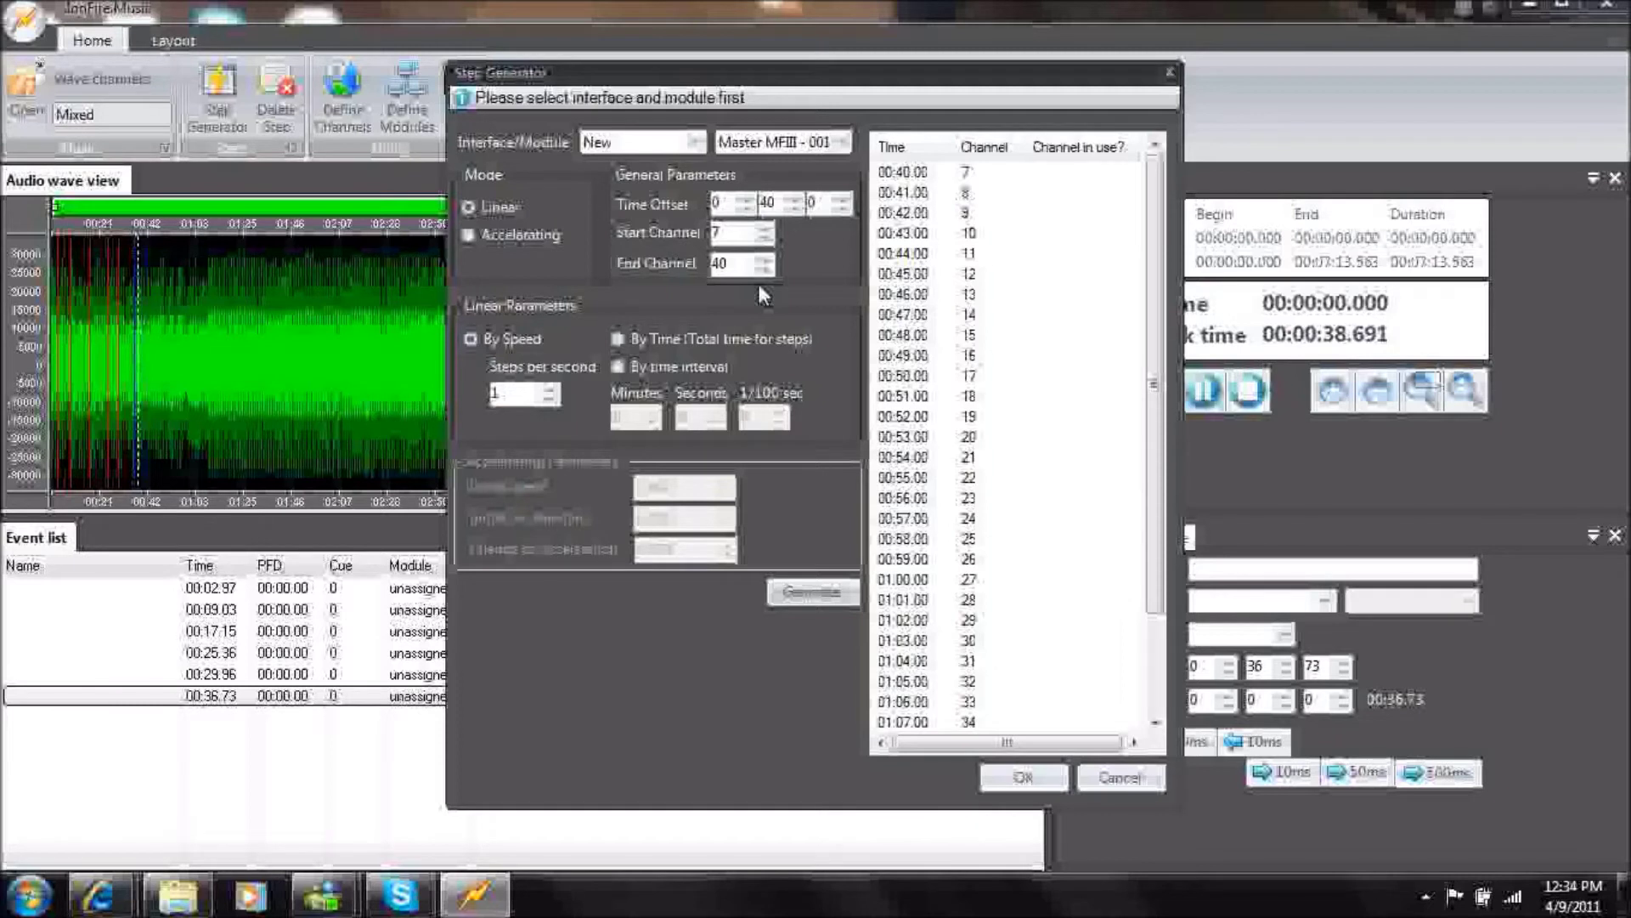
pyautogui.click(1011, 775)
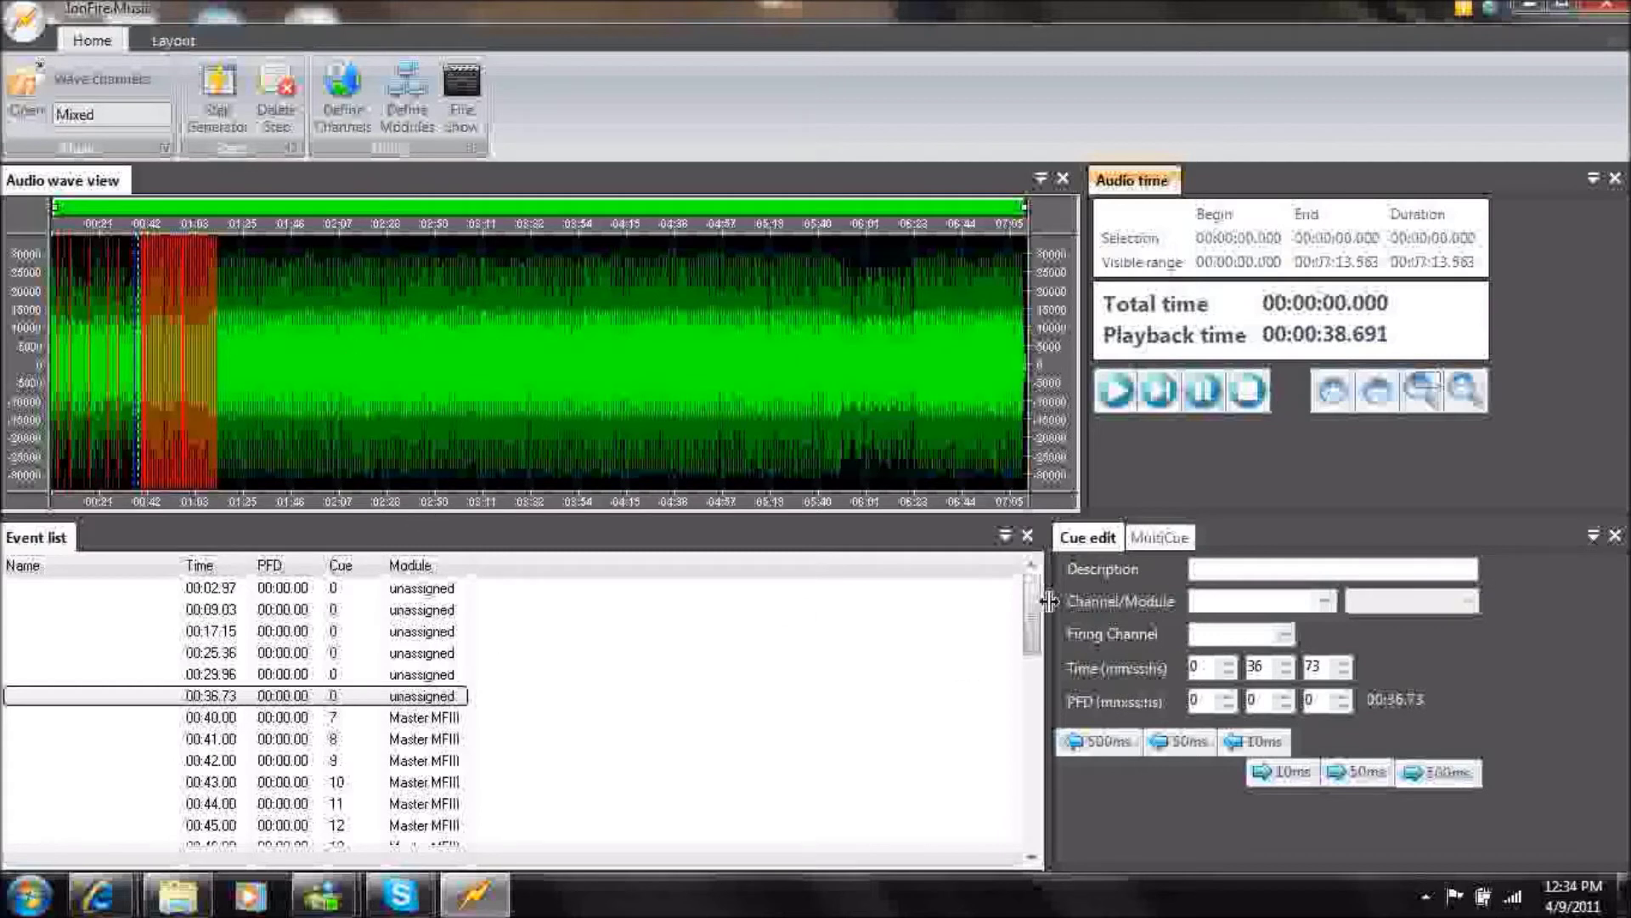
# Start an accelerating step sequence for Master MFIII with start channel 41 and end channel 100.
pyautogui.moveTo(1035, 610); pyautogui.dragTo(1046, 844)
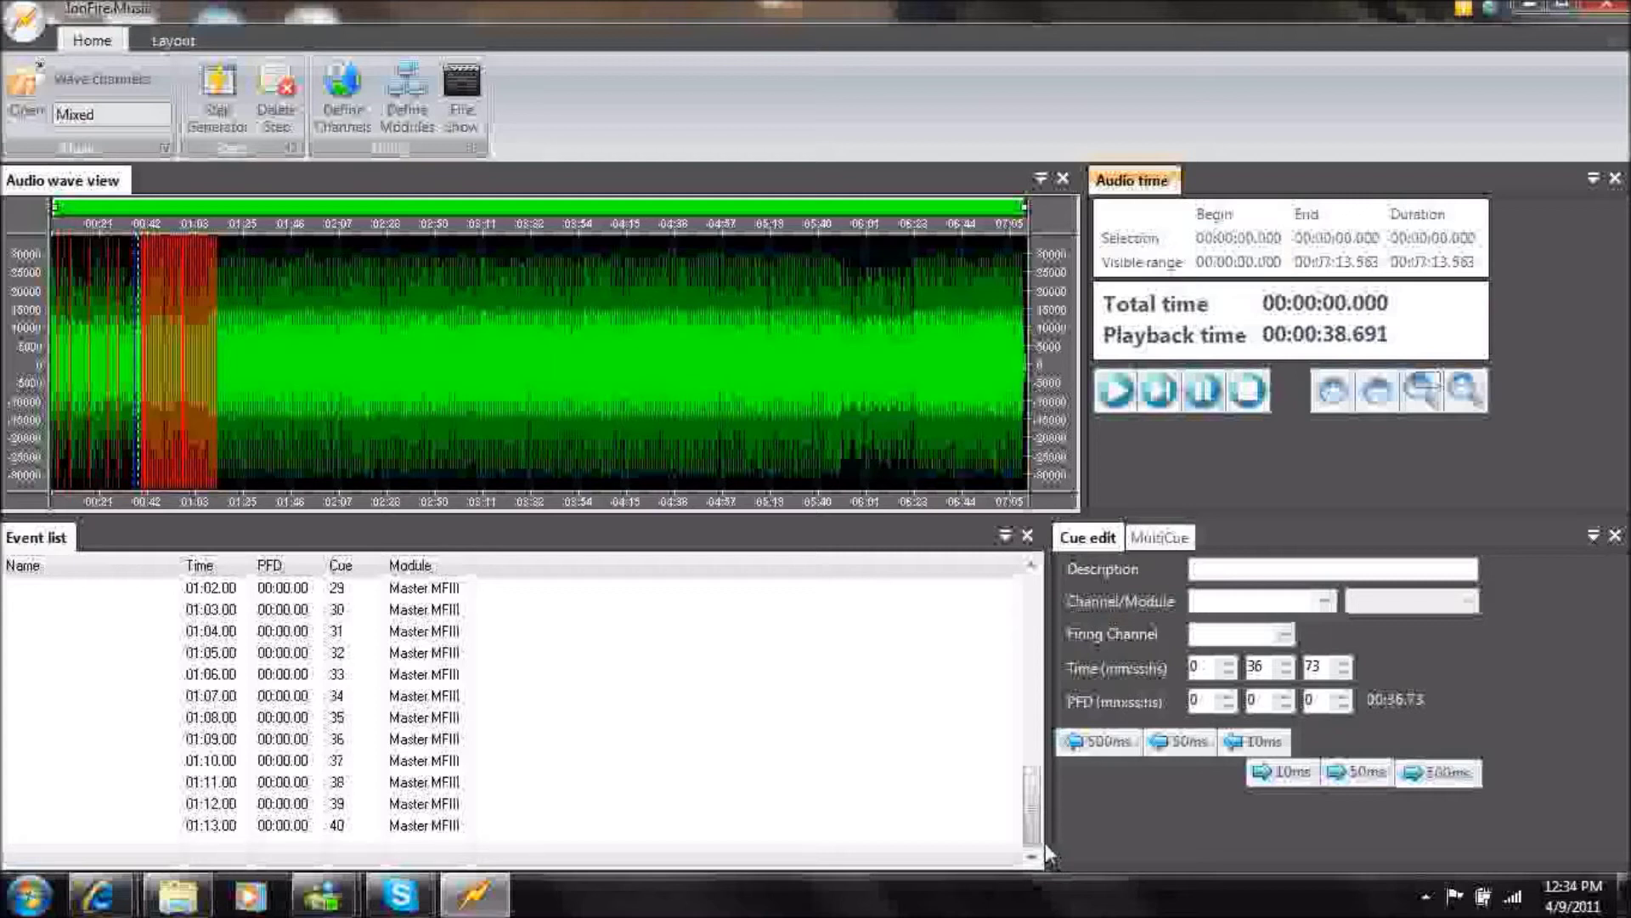
pyautogui.moveTo(1045, 843); pyautogui.dragTo(998, 565)
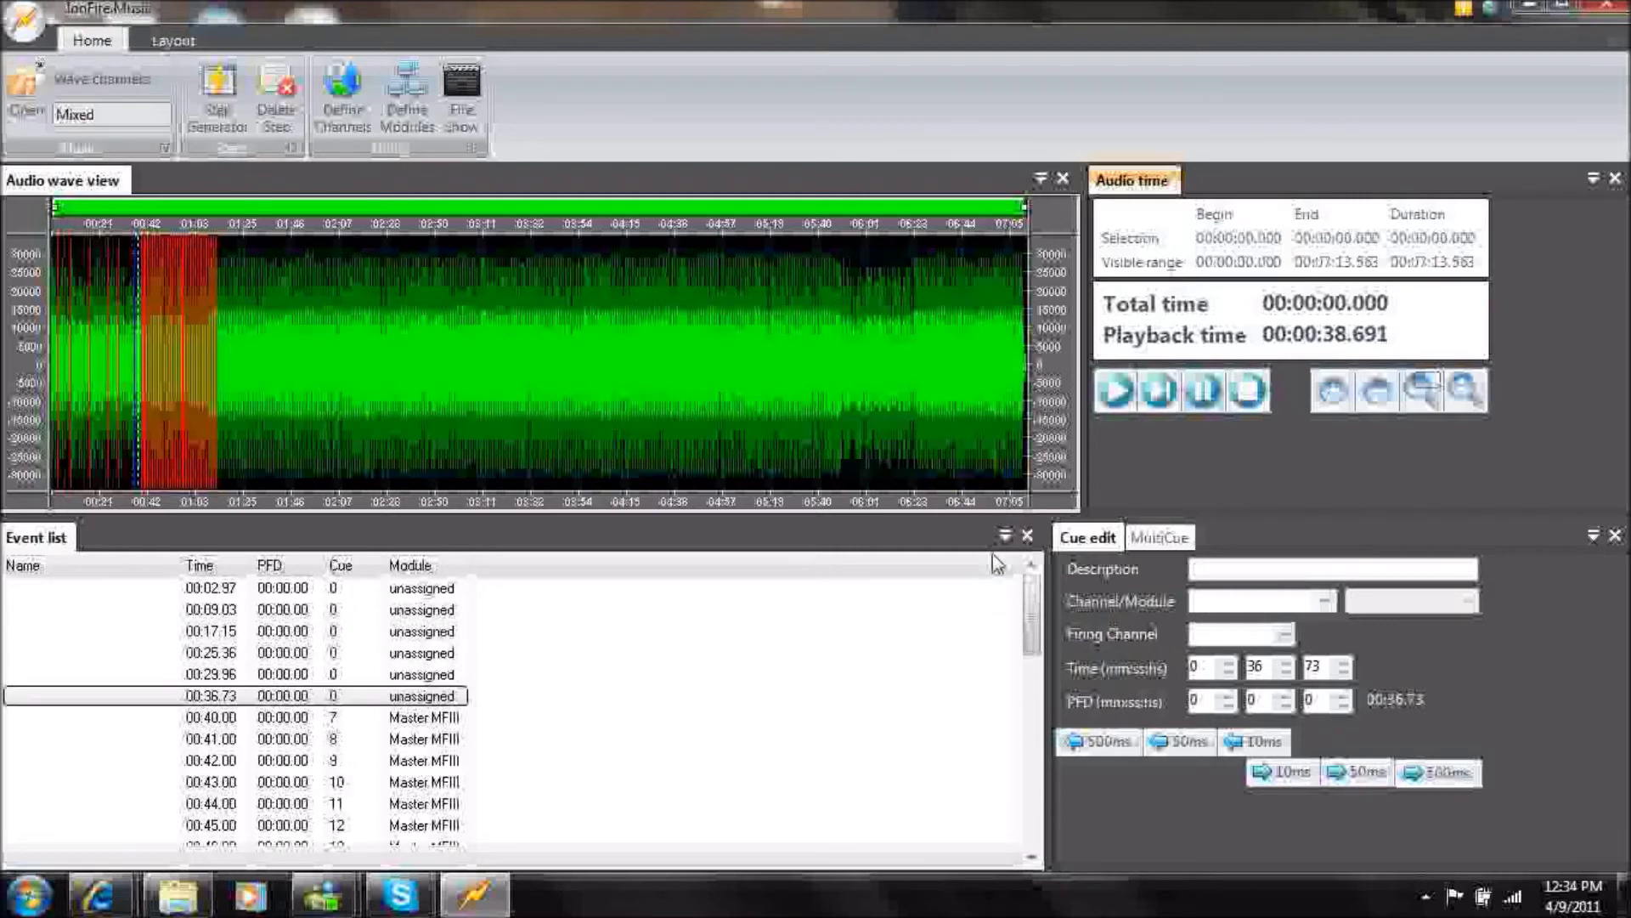
pyautogui.click(218, 82)
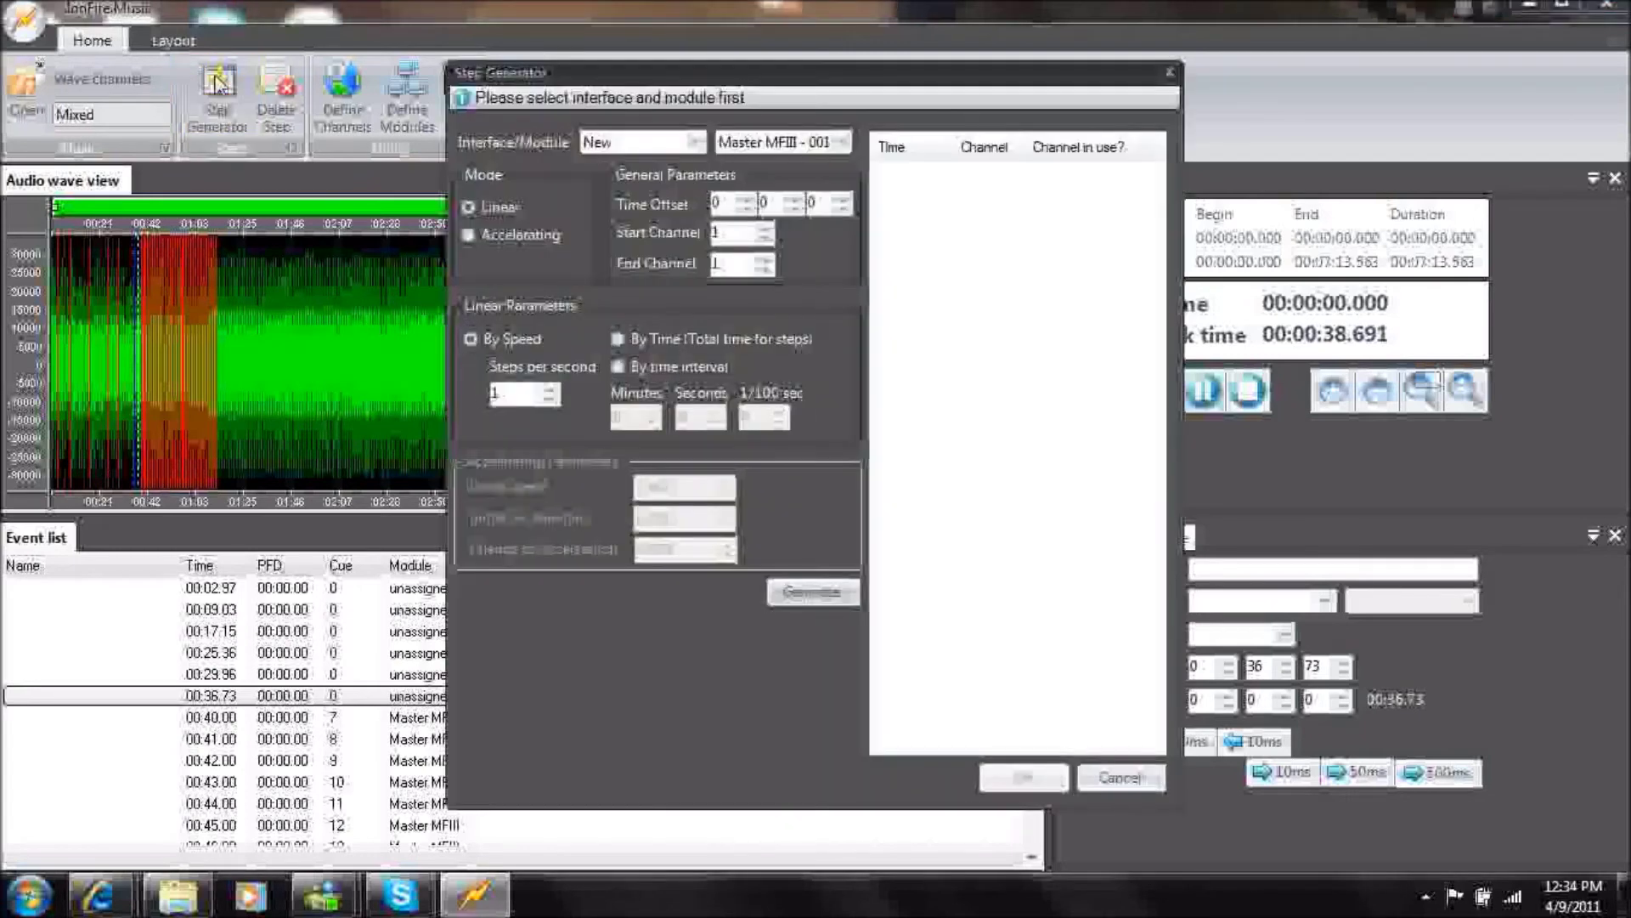
pyautogui.click(468, 235)
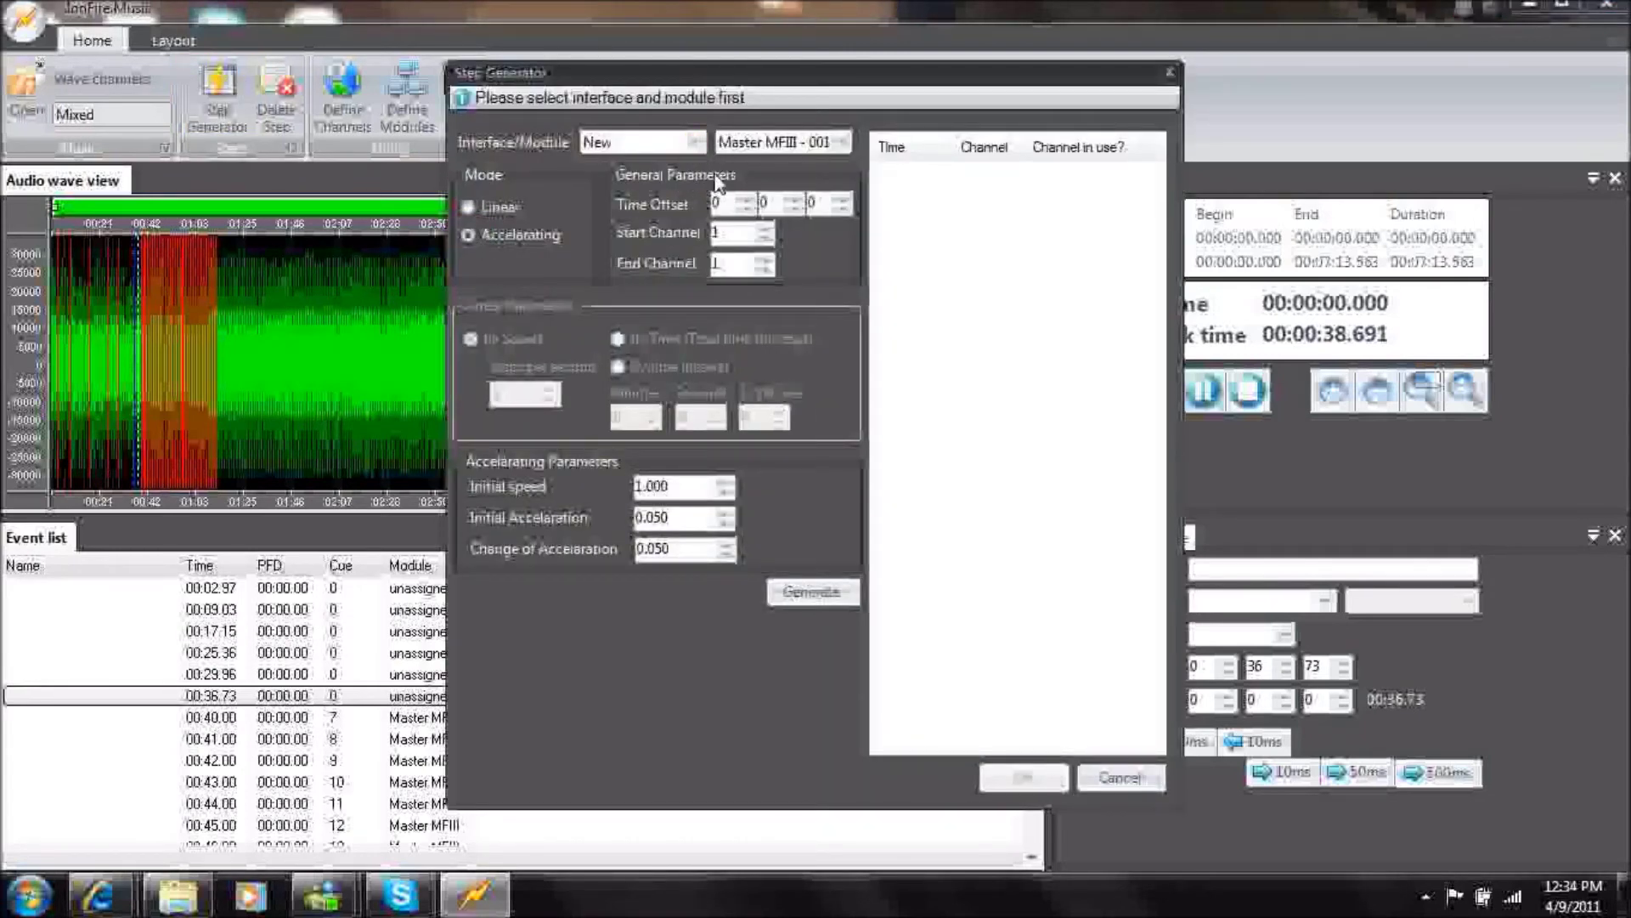
pyautogui.click(765, 229)
pyautogui.click(765, 229)
pyautogui.click(765, 229)
pyautogui.click(766, 229)
pyautogui.click(766, 241)
pyautogui.click(719, 264)
pyautogui.write('100')
# Set the accelerating sequence's time offset to 1 minute 15 seconds.
pyautogui.moveTo(748, 73); pyautogui.dragTo(1449, 20)
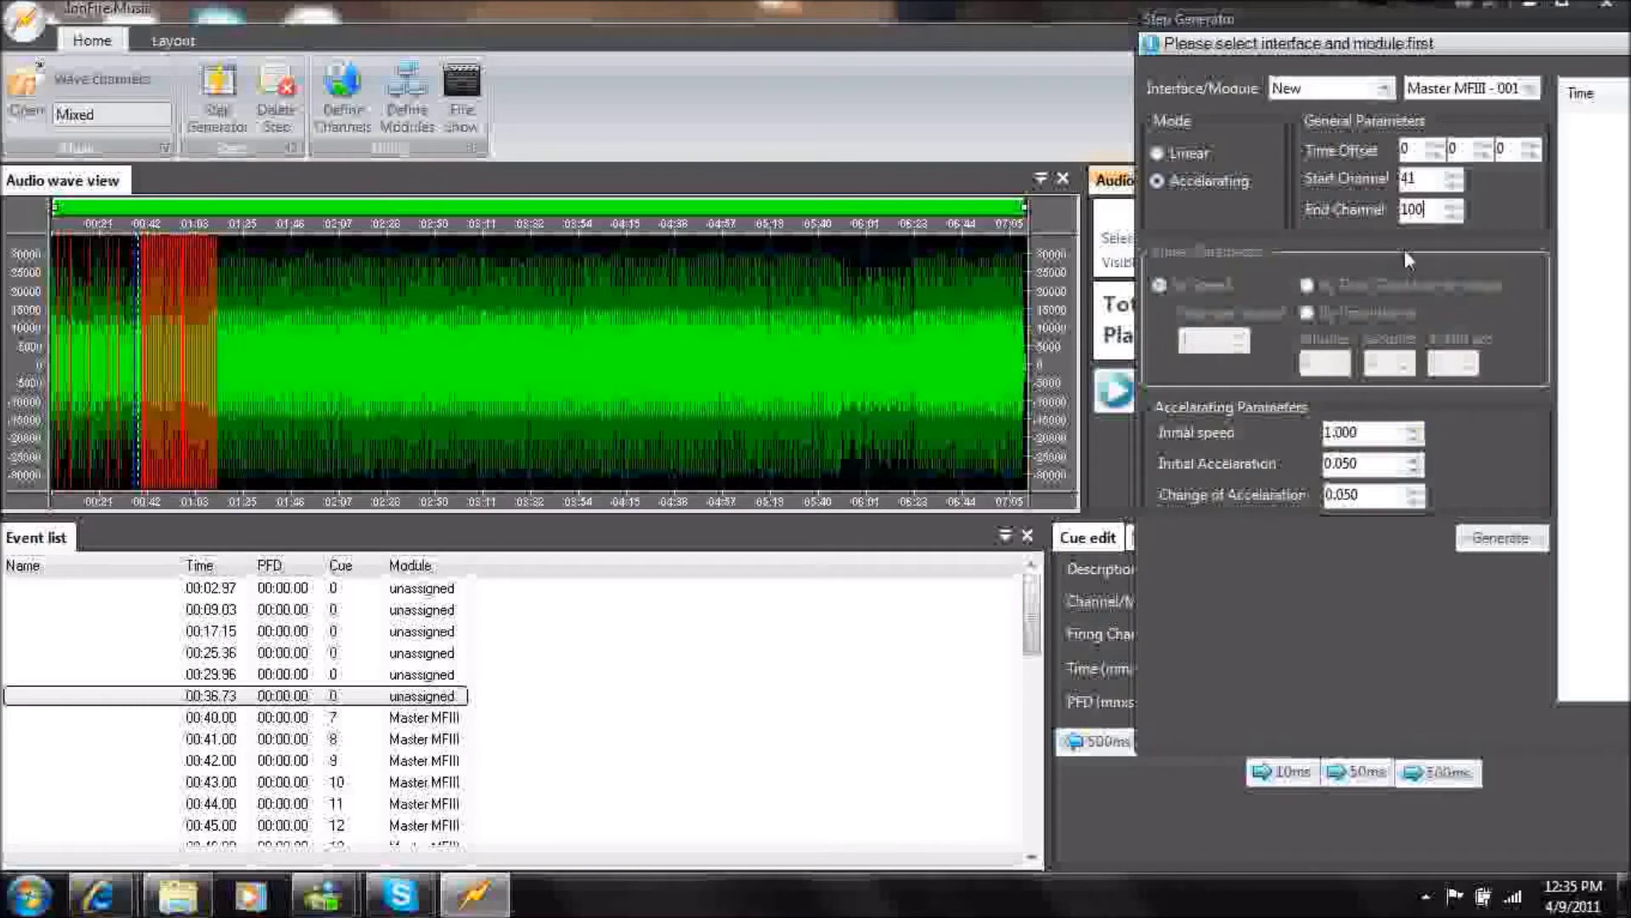
pyautogui.click(1481, 144)
pyautogui.click(1482, 149)
pyautogui.click(1483, 149)
pyautogui.click(1482, 149)
pyautogui.click(1482, 149)
pyautogui.click(1482, 148)
pyautogui.click(1484, 157)
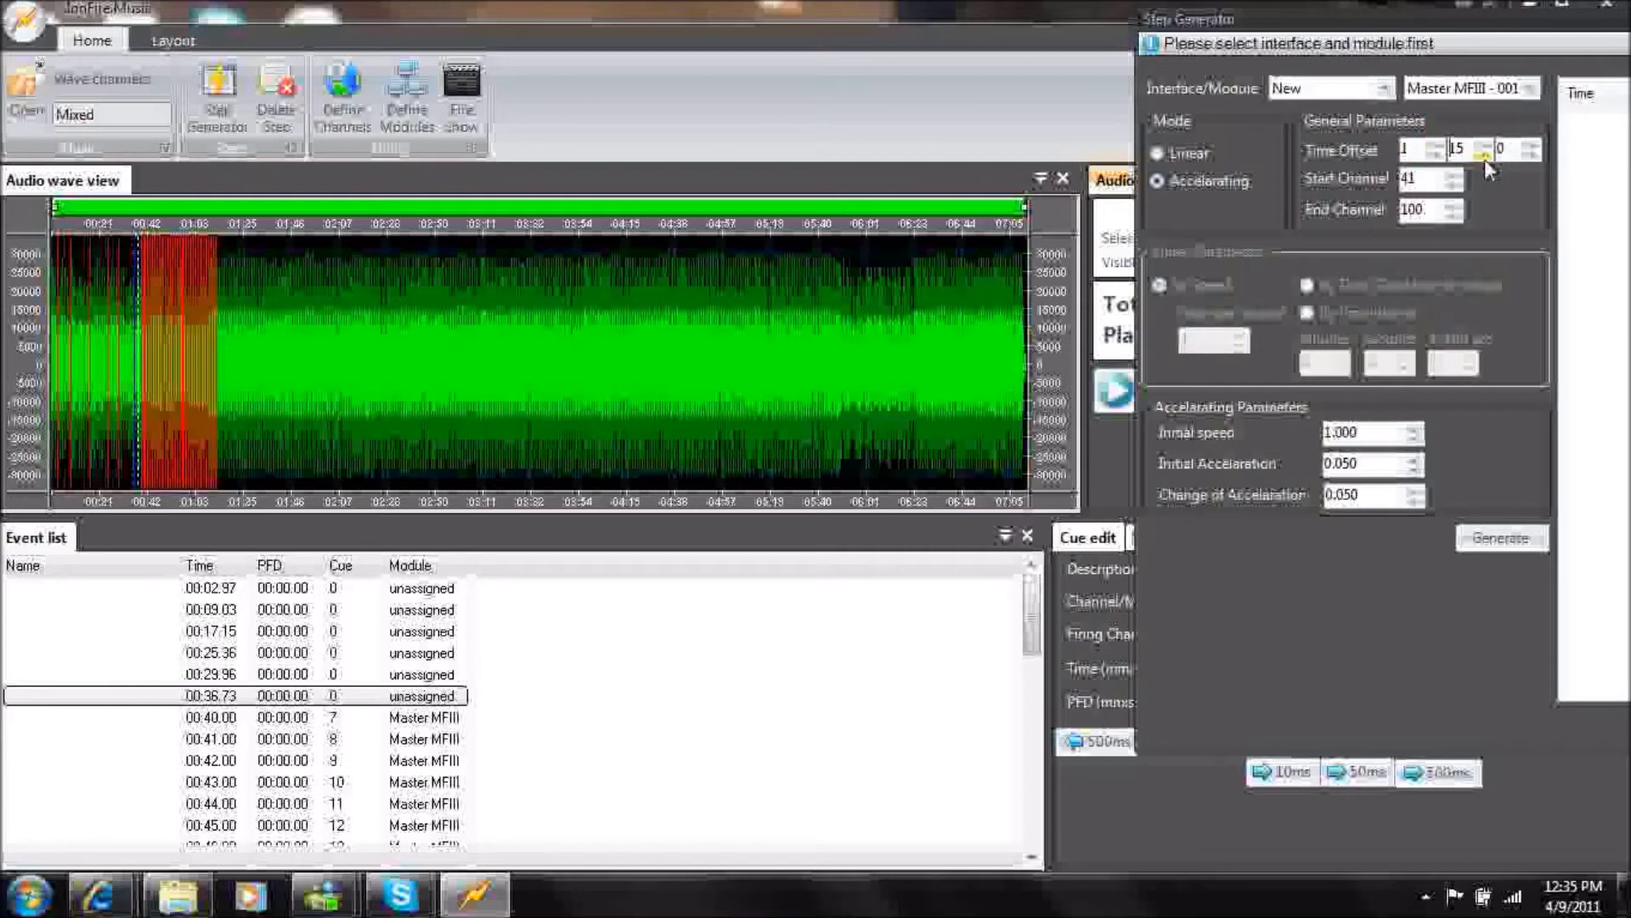
# Generate the accelerating steps, review the generated list and add them to the show.
pyautogui.click(1499, 539)
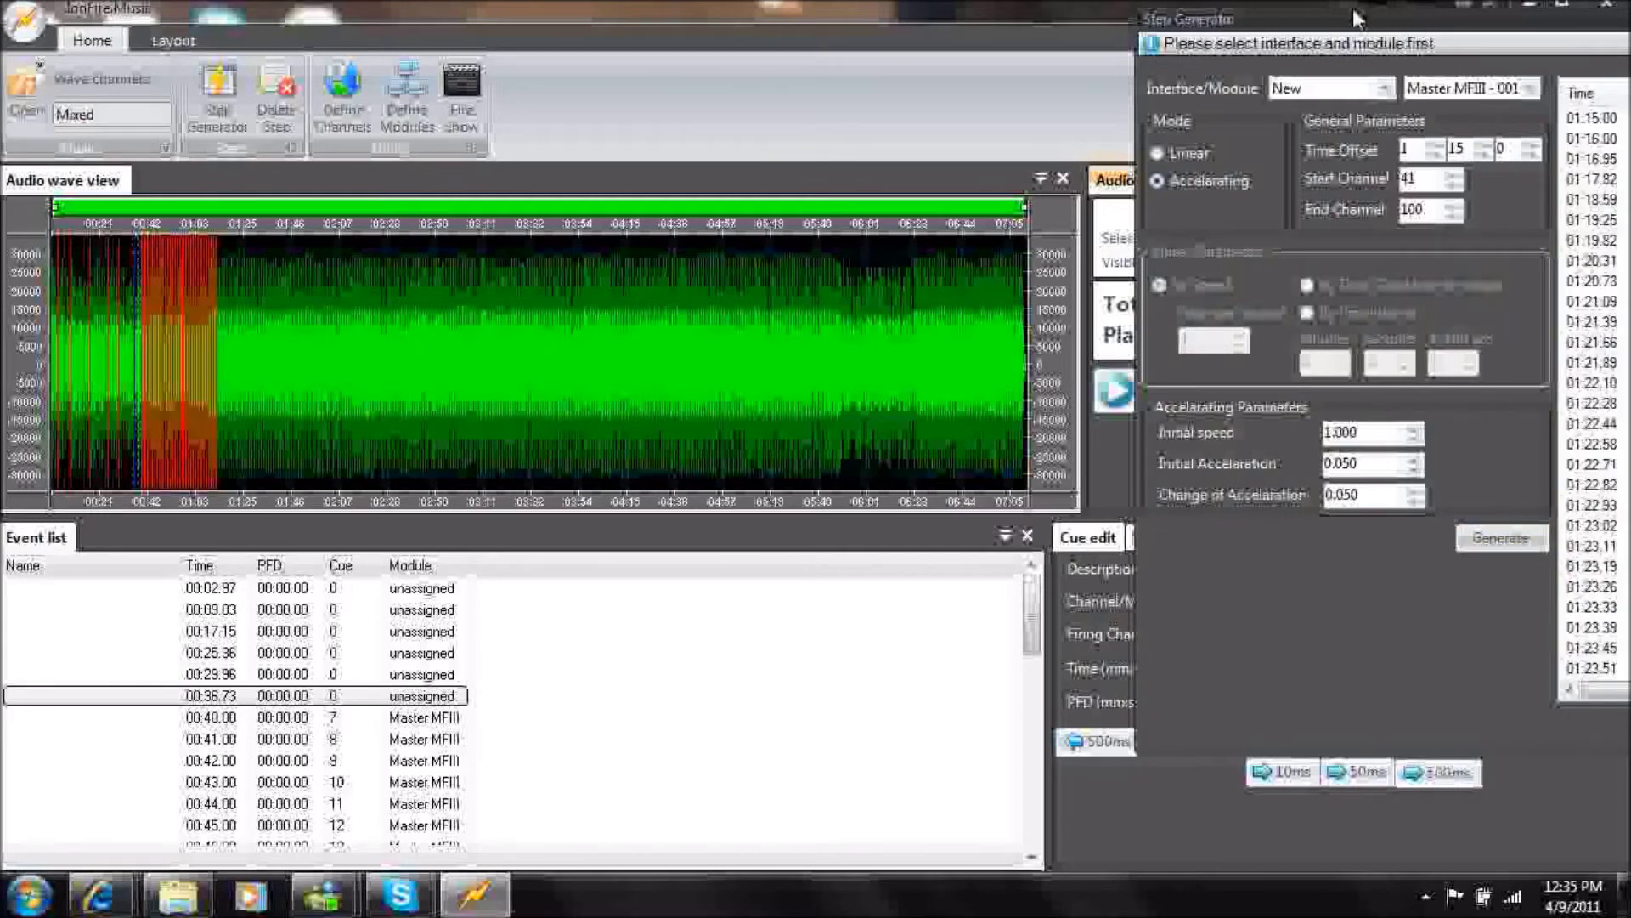
pyautogui.moveTo(1353, 11); pyautogui.dragTo(864, 27)
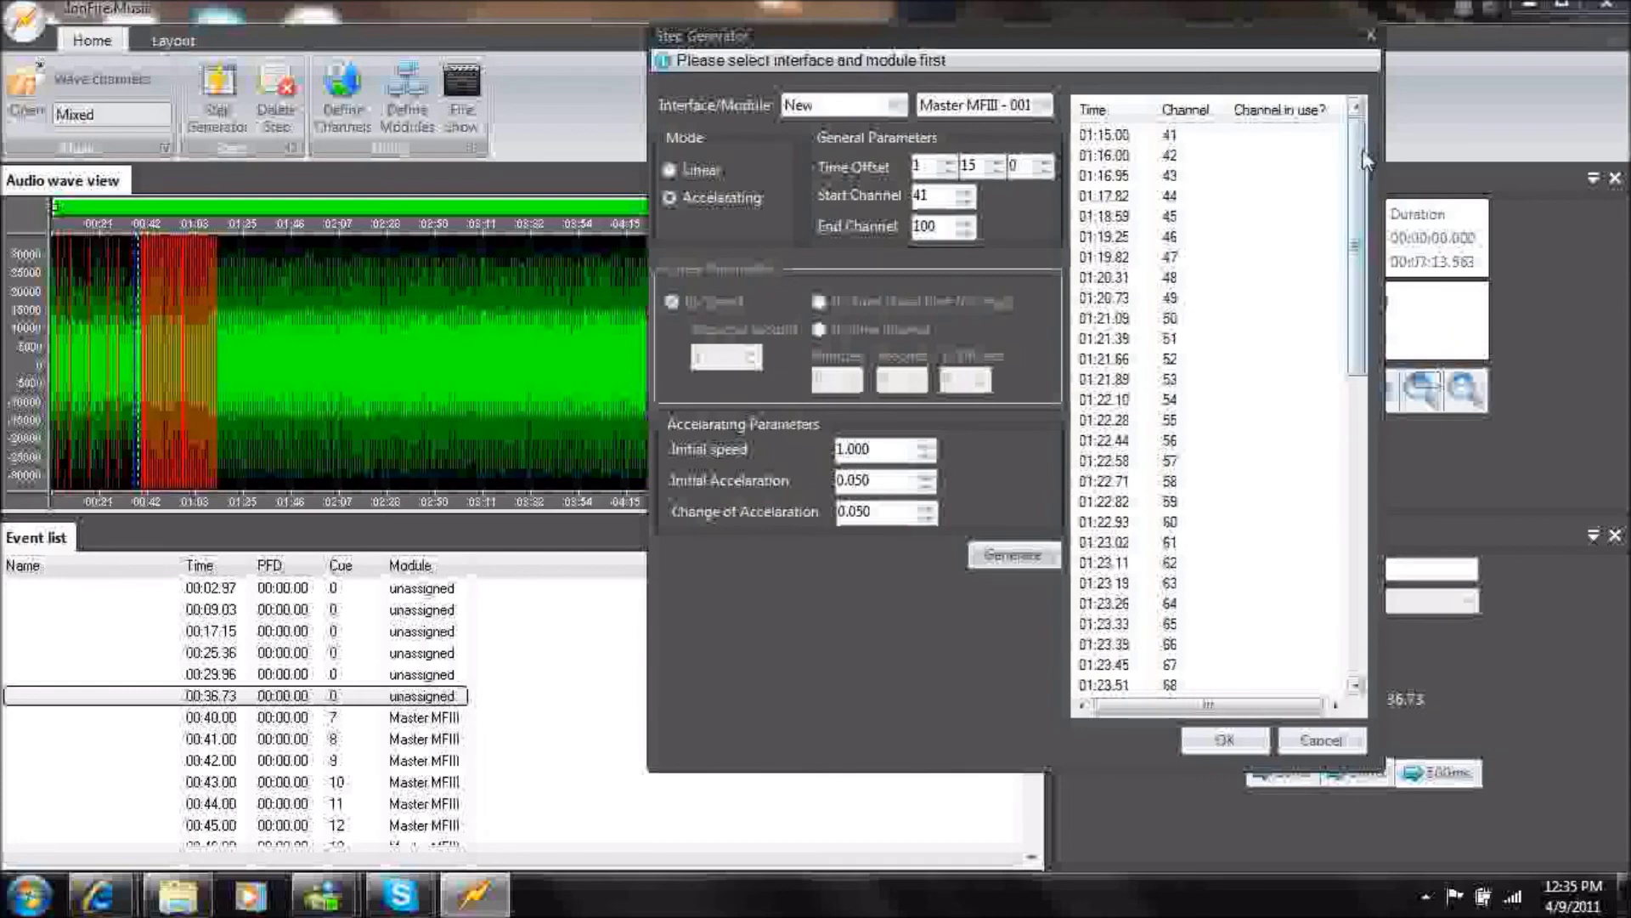
pyautogui.scroll(-1, 1357, 170)
pyautogui.moveTo(1357, 170); pyautogui.dragTo(1357, 467)
pyautogui.click(1222, 740)
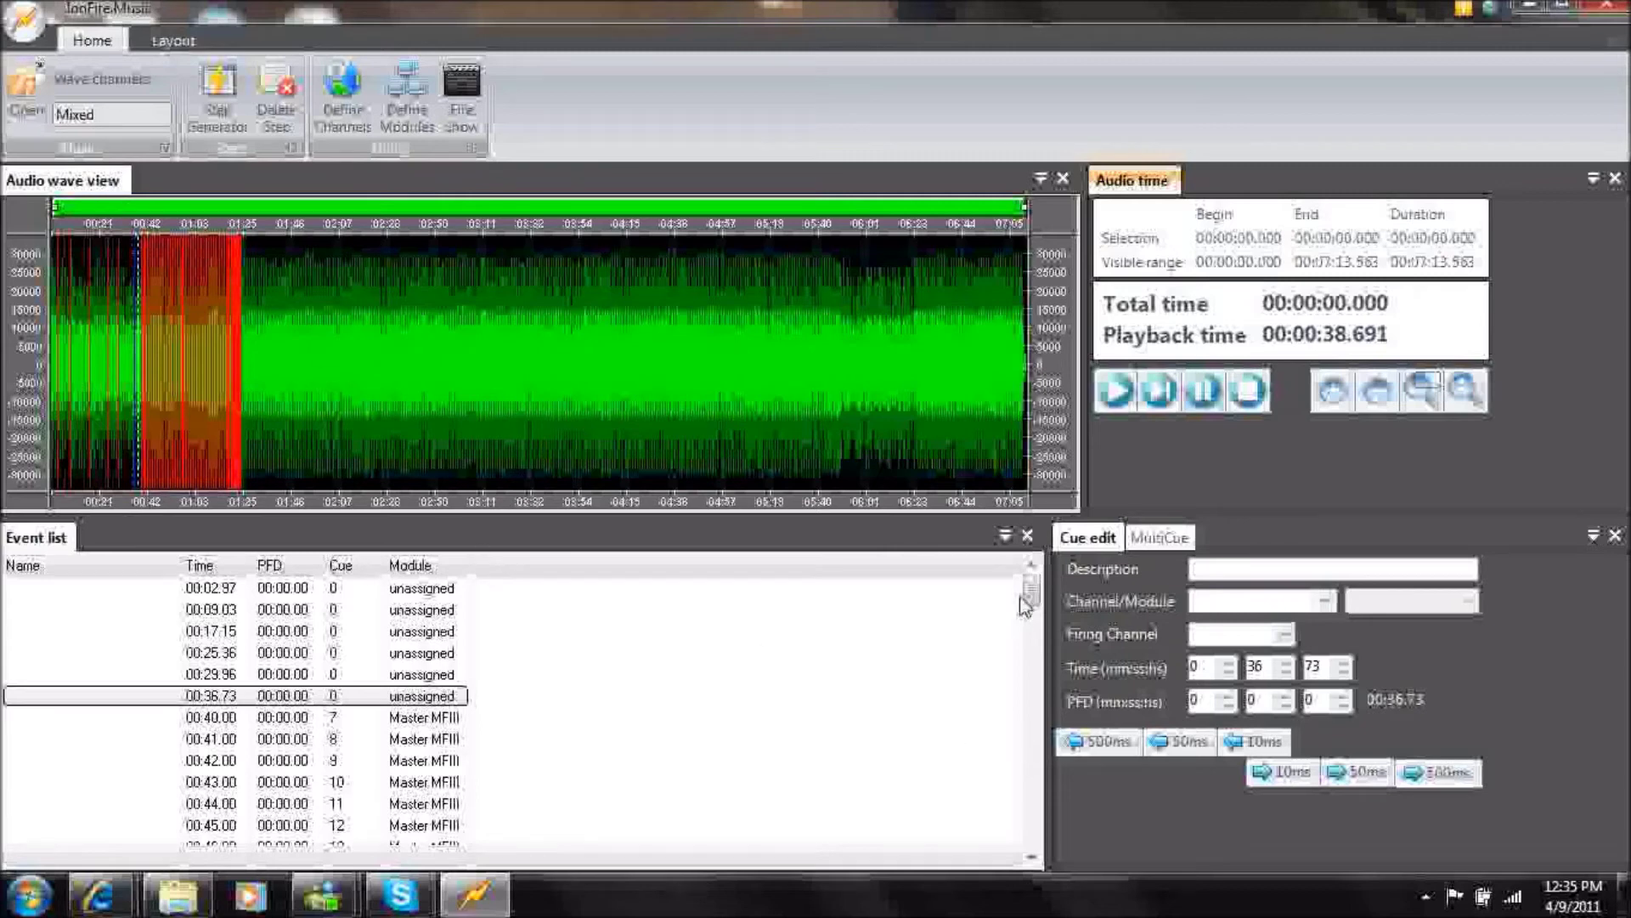
# Describe the first cue in the event list as "Inital" and assign it to interface New, module Master MFIII, firing channel 1.
pyautogui.moveTo(1031, 599); pyautogui.dragTo(1050, 684)
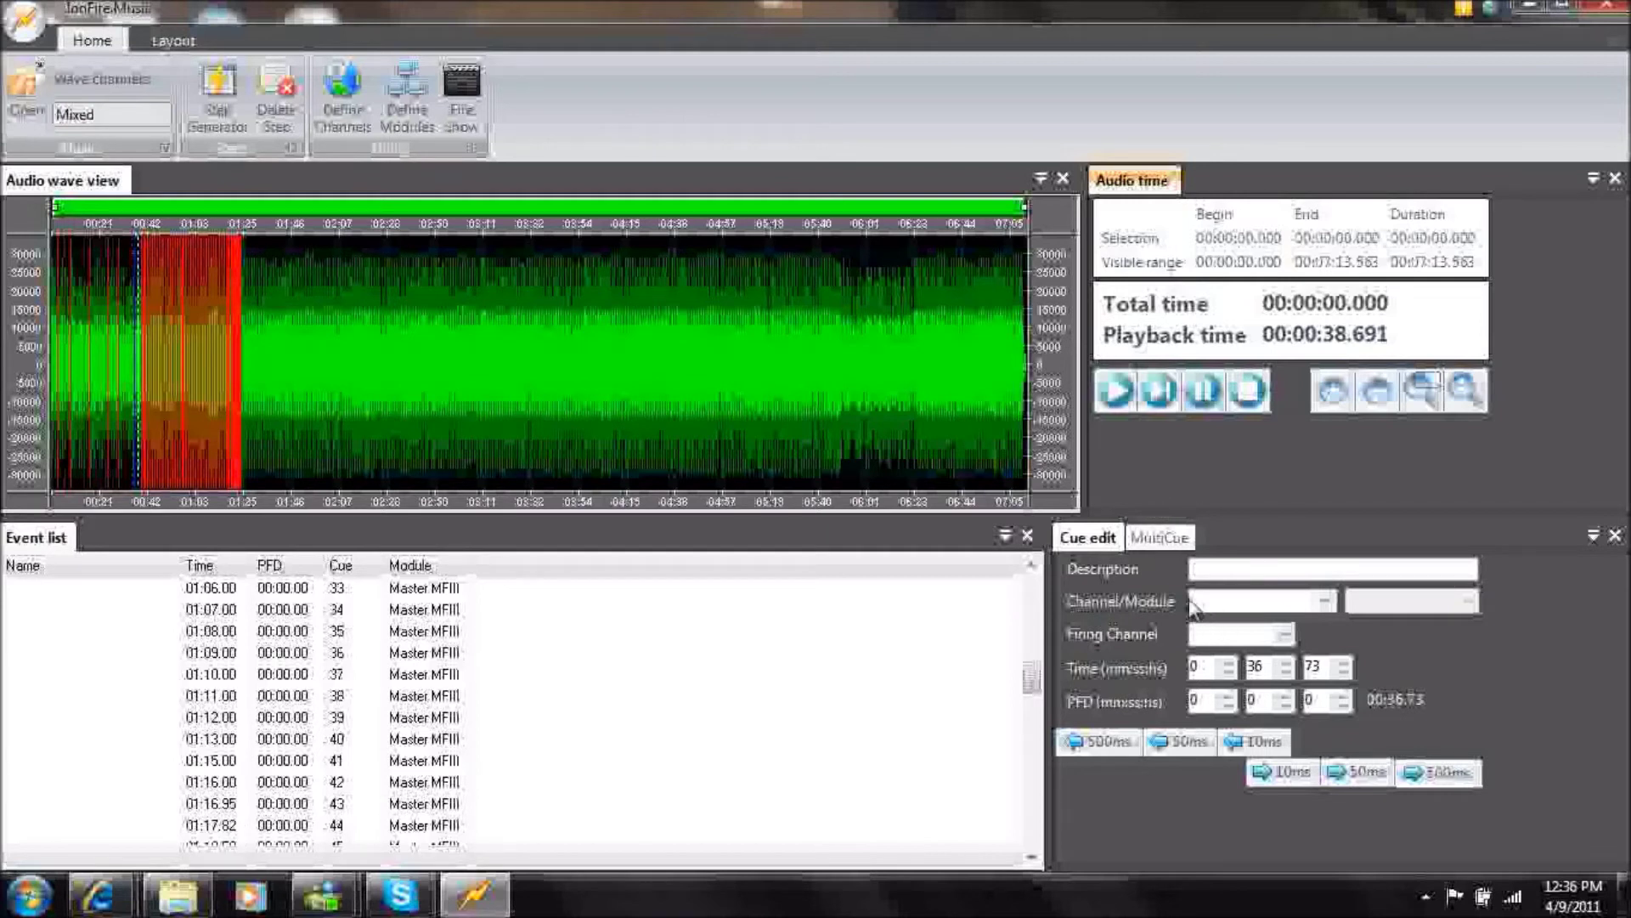
pyautogui.click(1033, 670)
pyautogui.moveTo(1033, 670); pyautogui.dragTo(1027, 562)
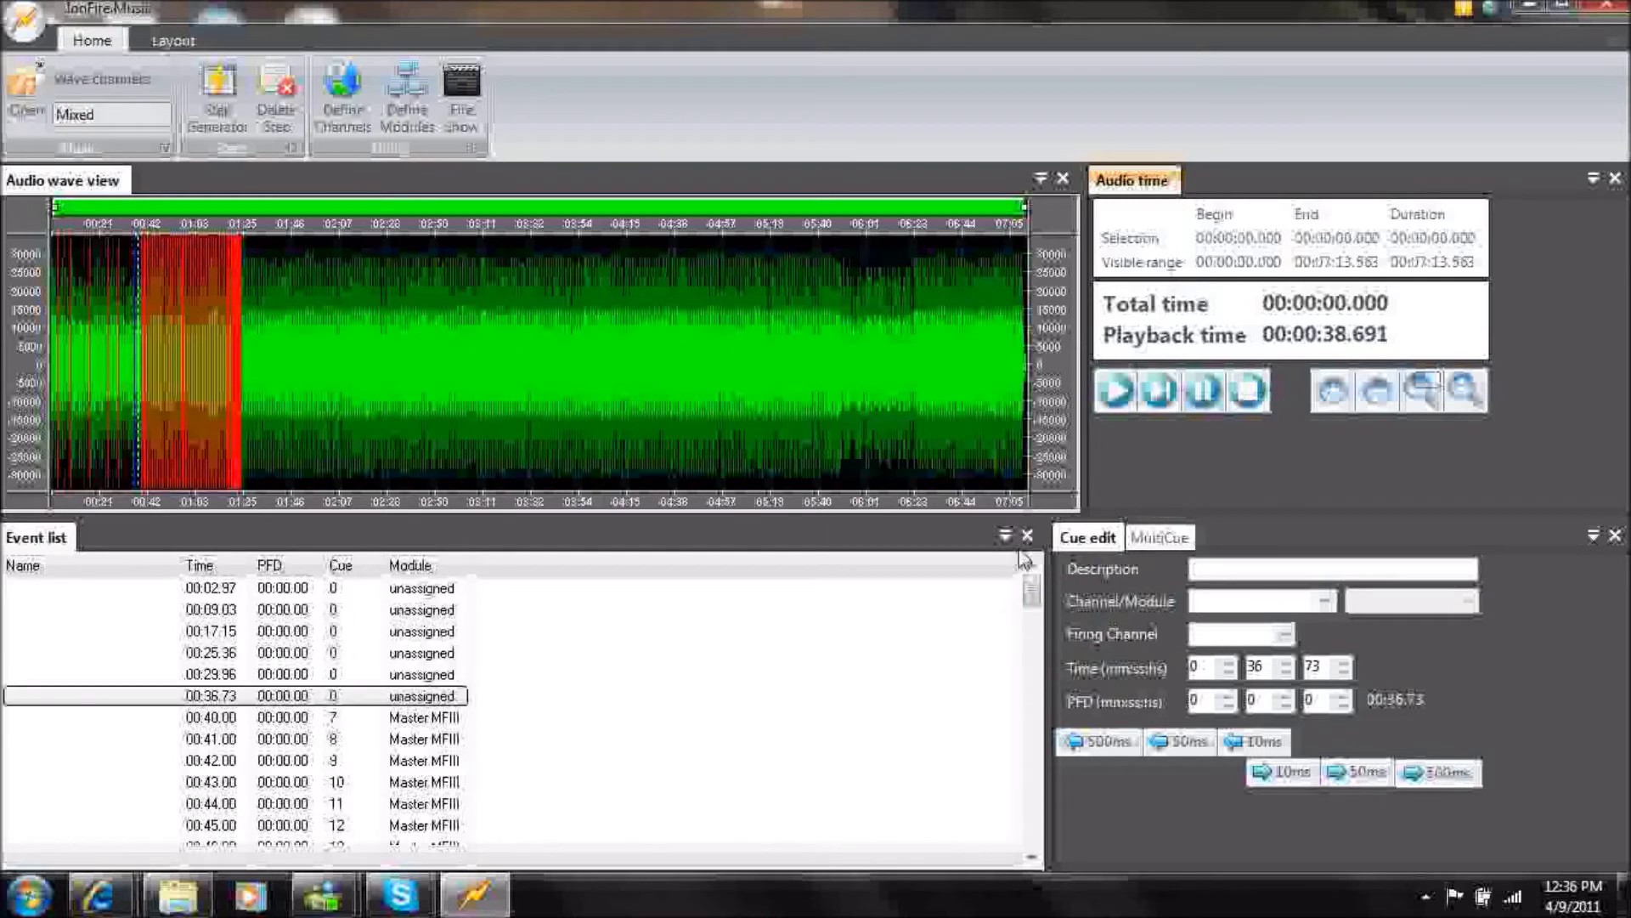
pyautogui.click(287, 589)
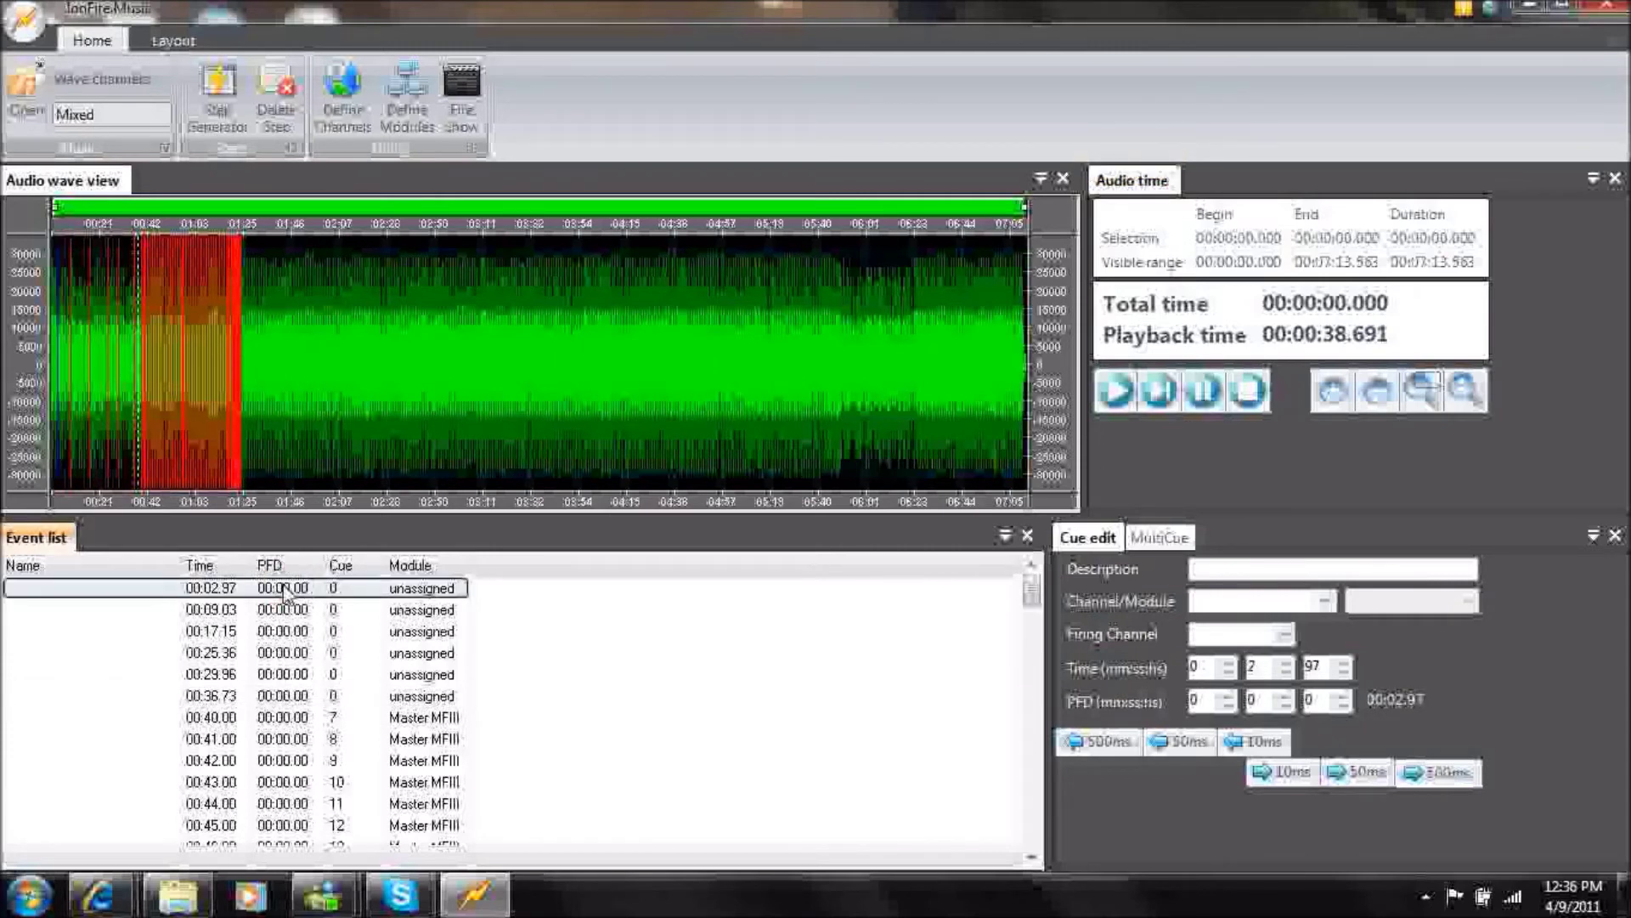
pyautogui.click(1224, 569)
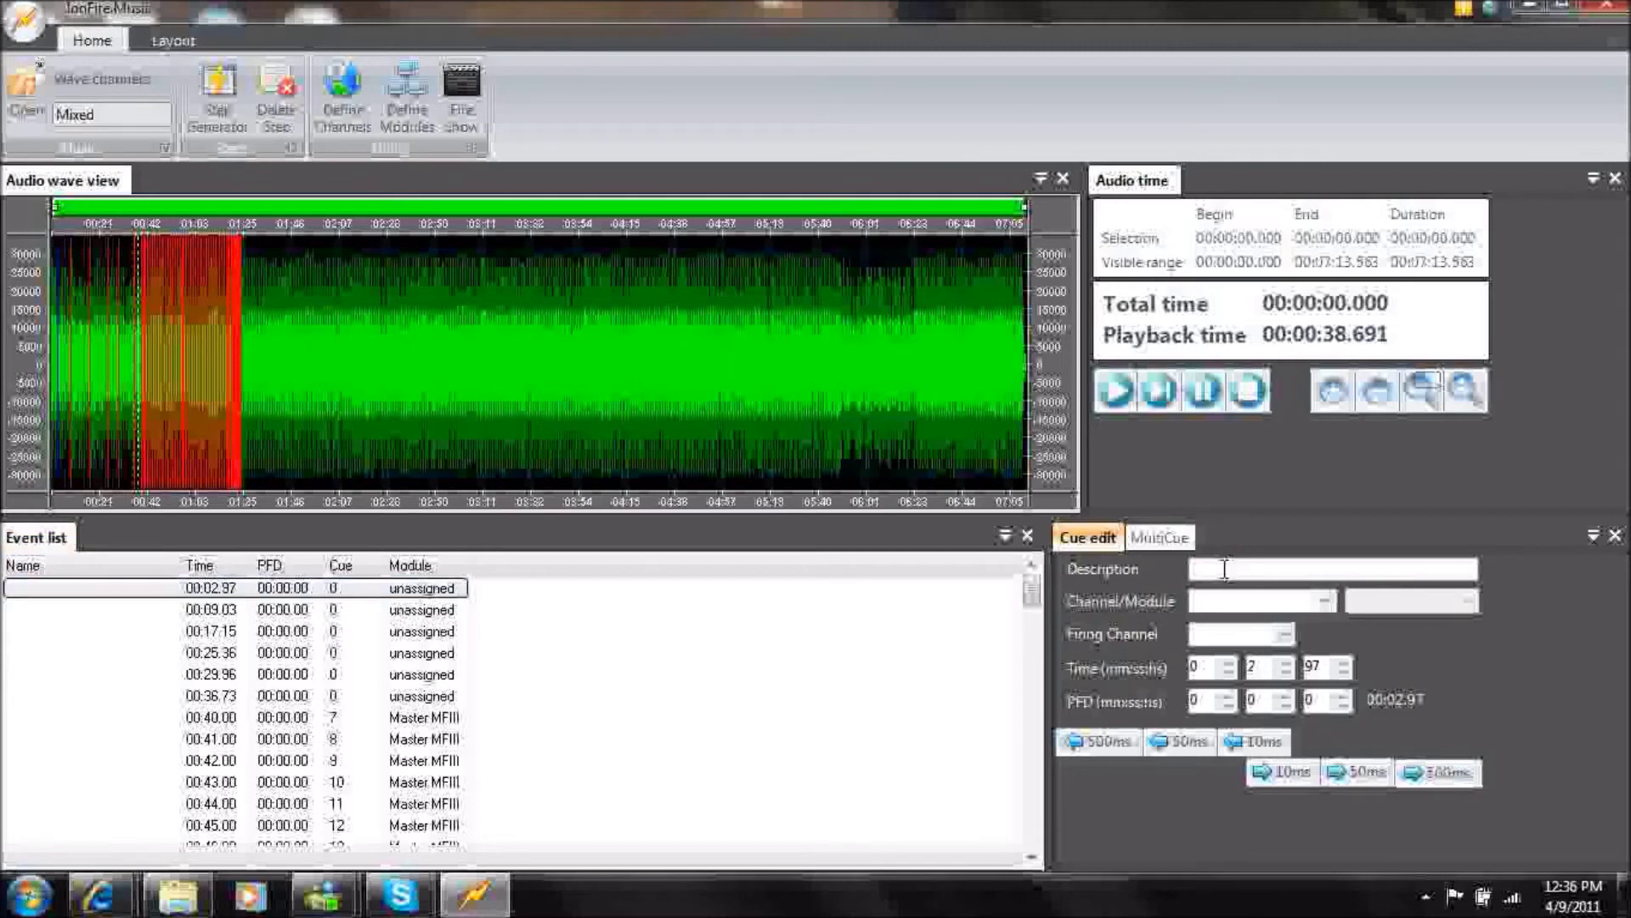
pyautogui.write('Inital')
pyautogui.click(1325, 601)
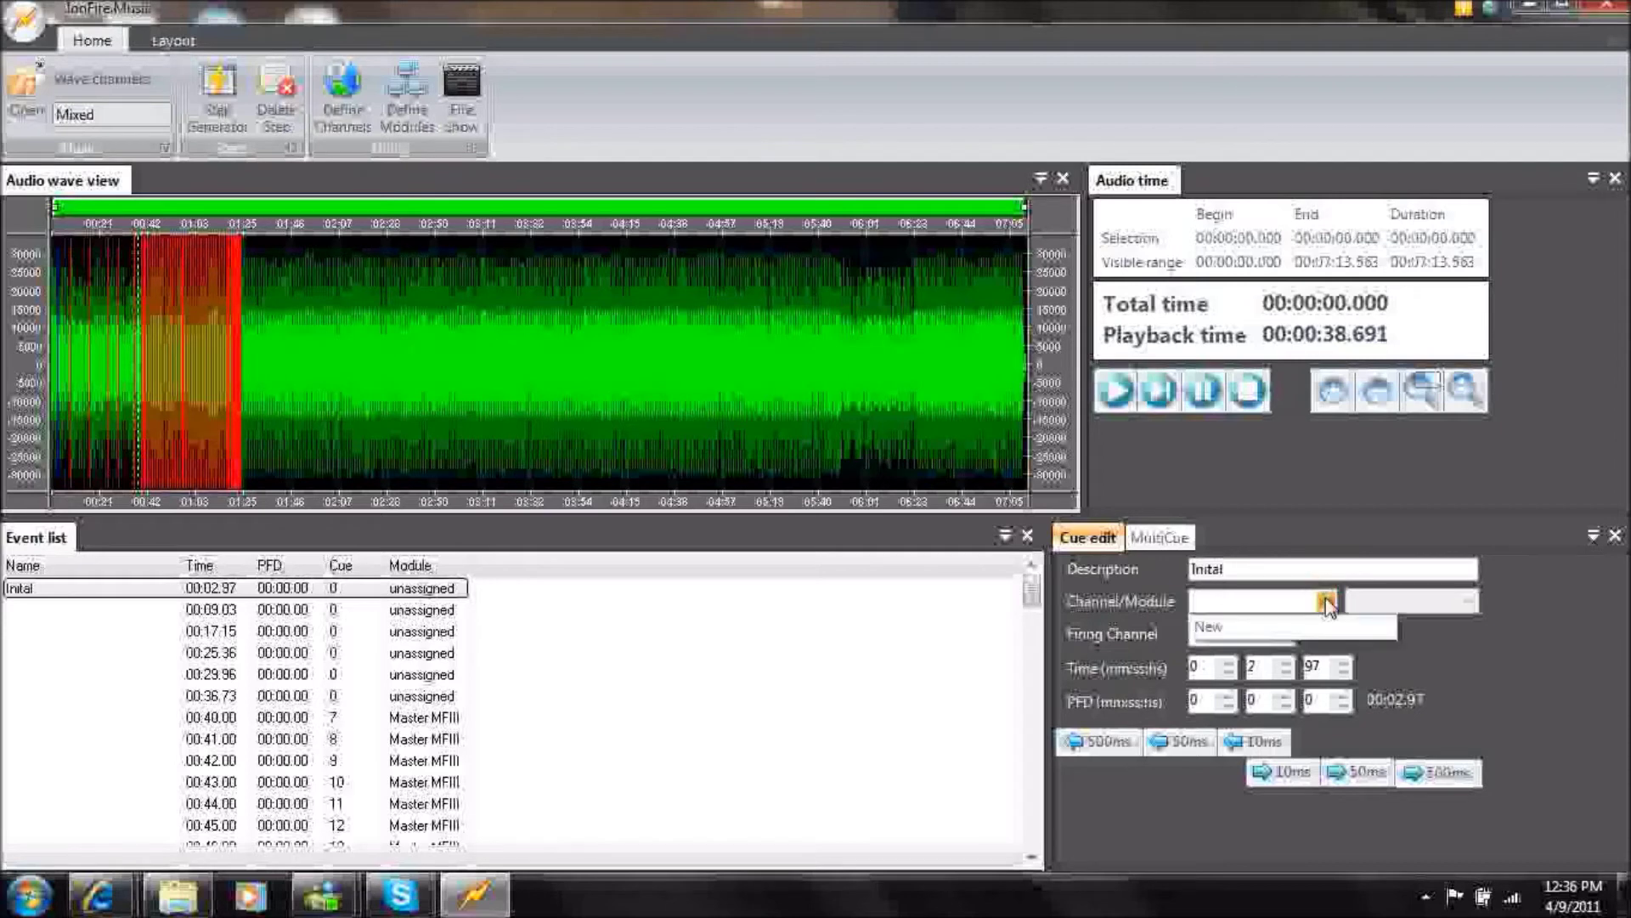
pyautogui.click(1239, 631)
pyautogui.click(1466, 602)
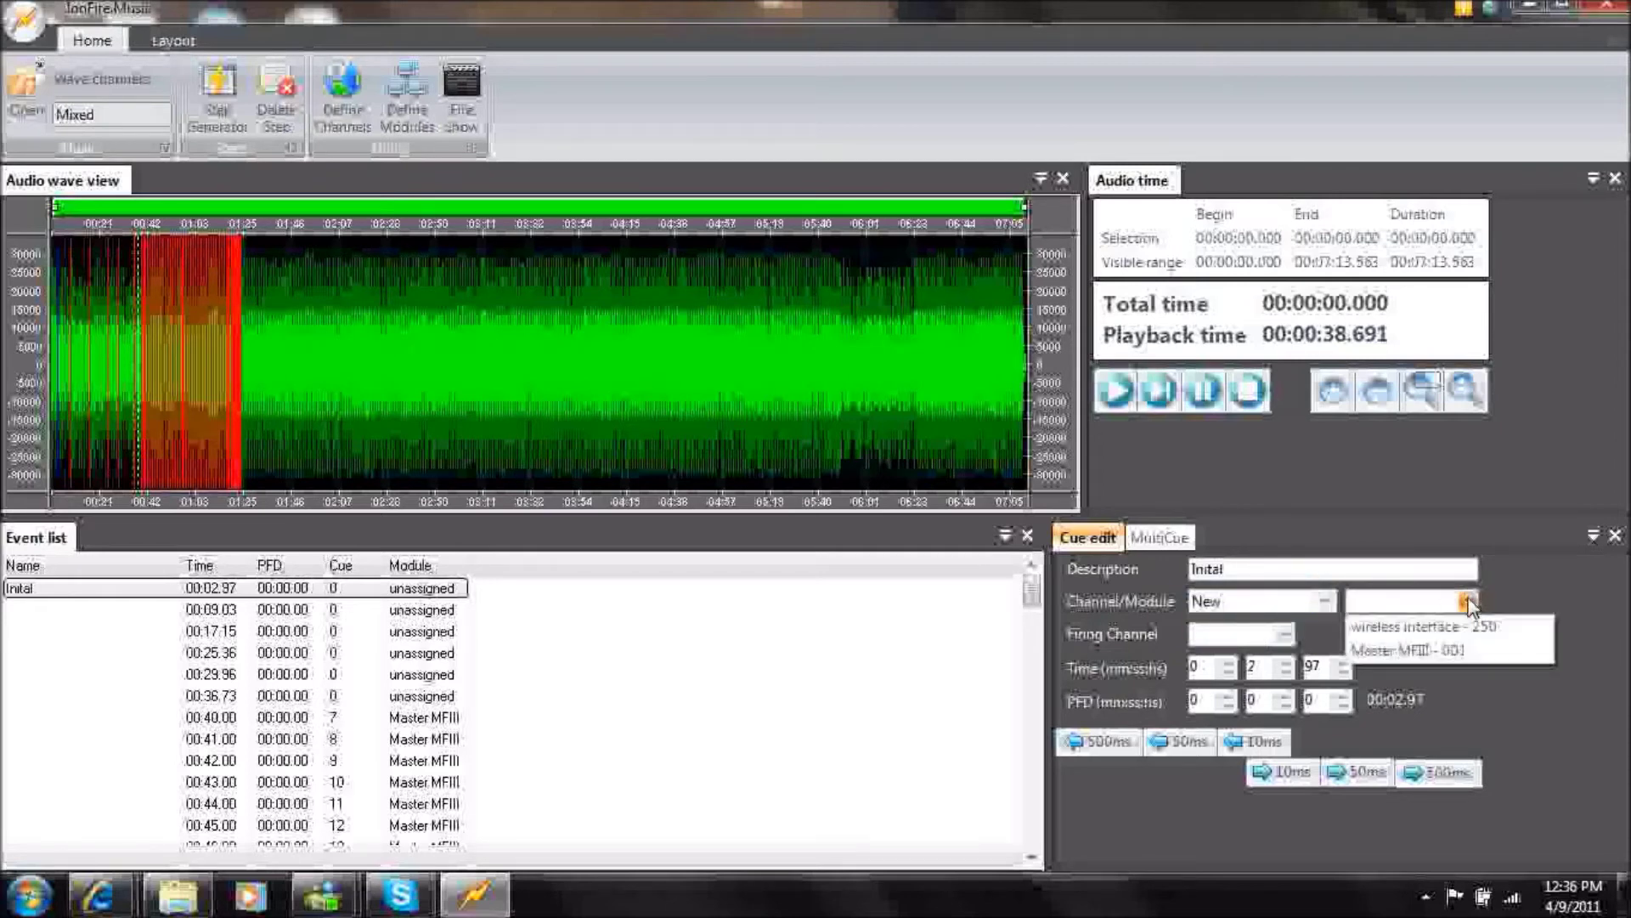
pyautogui.click(1436, 651)
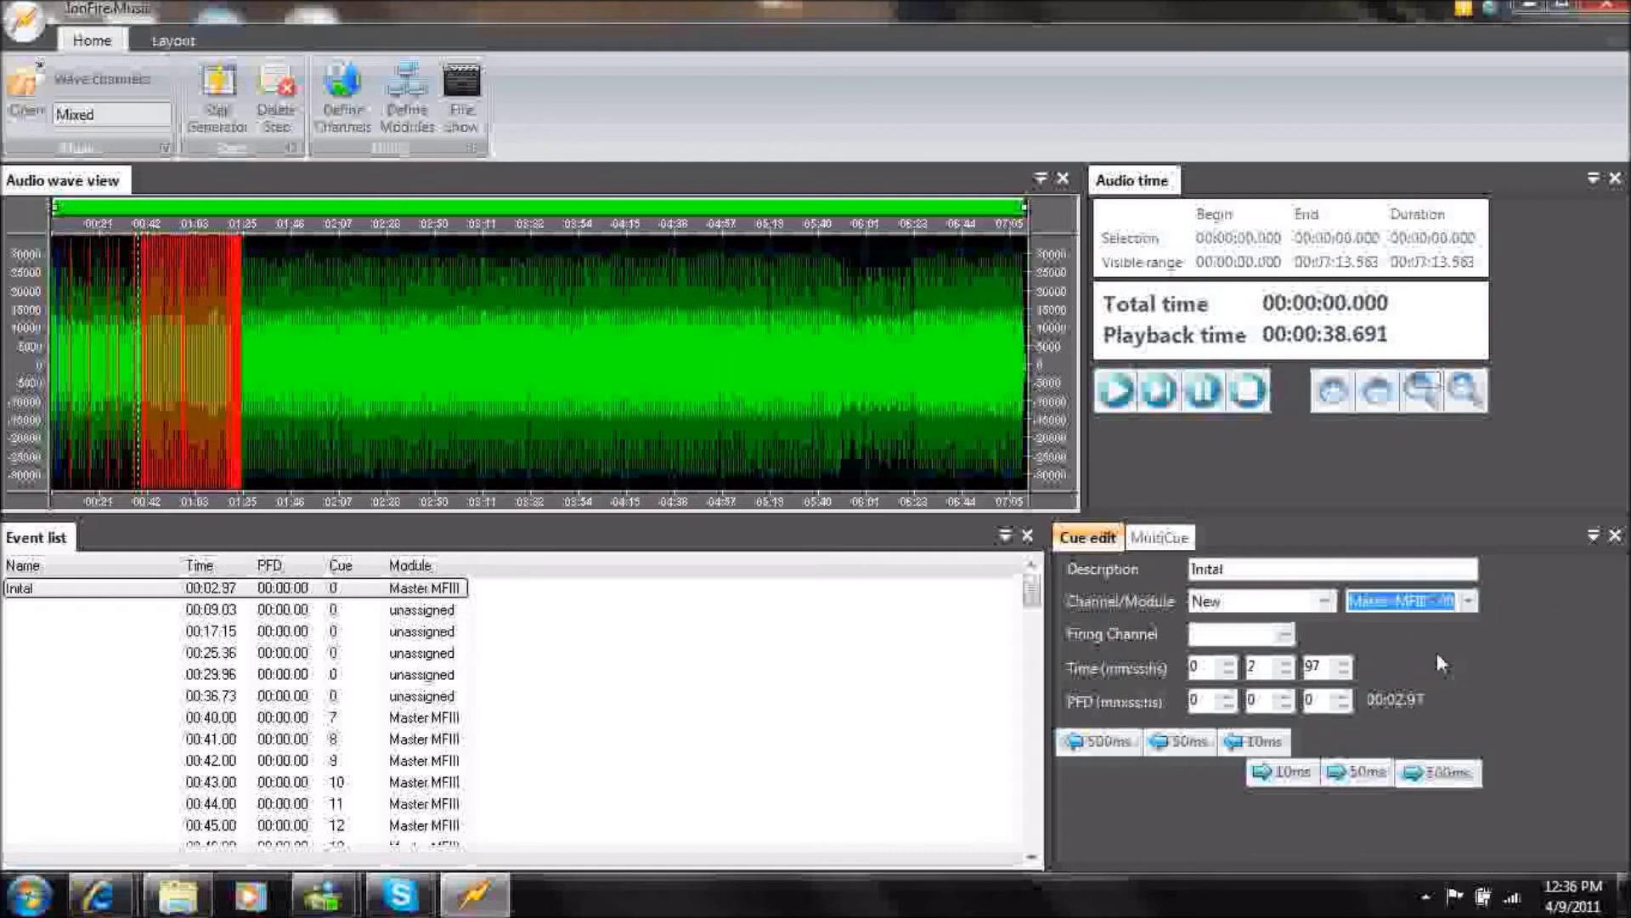
pyautogui.click(1285, 634)
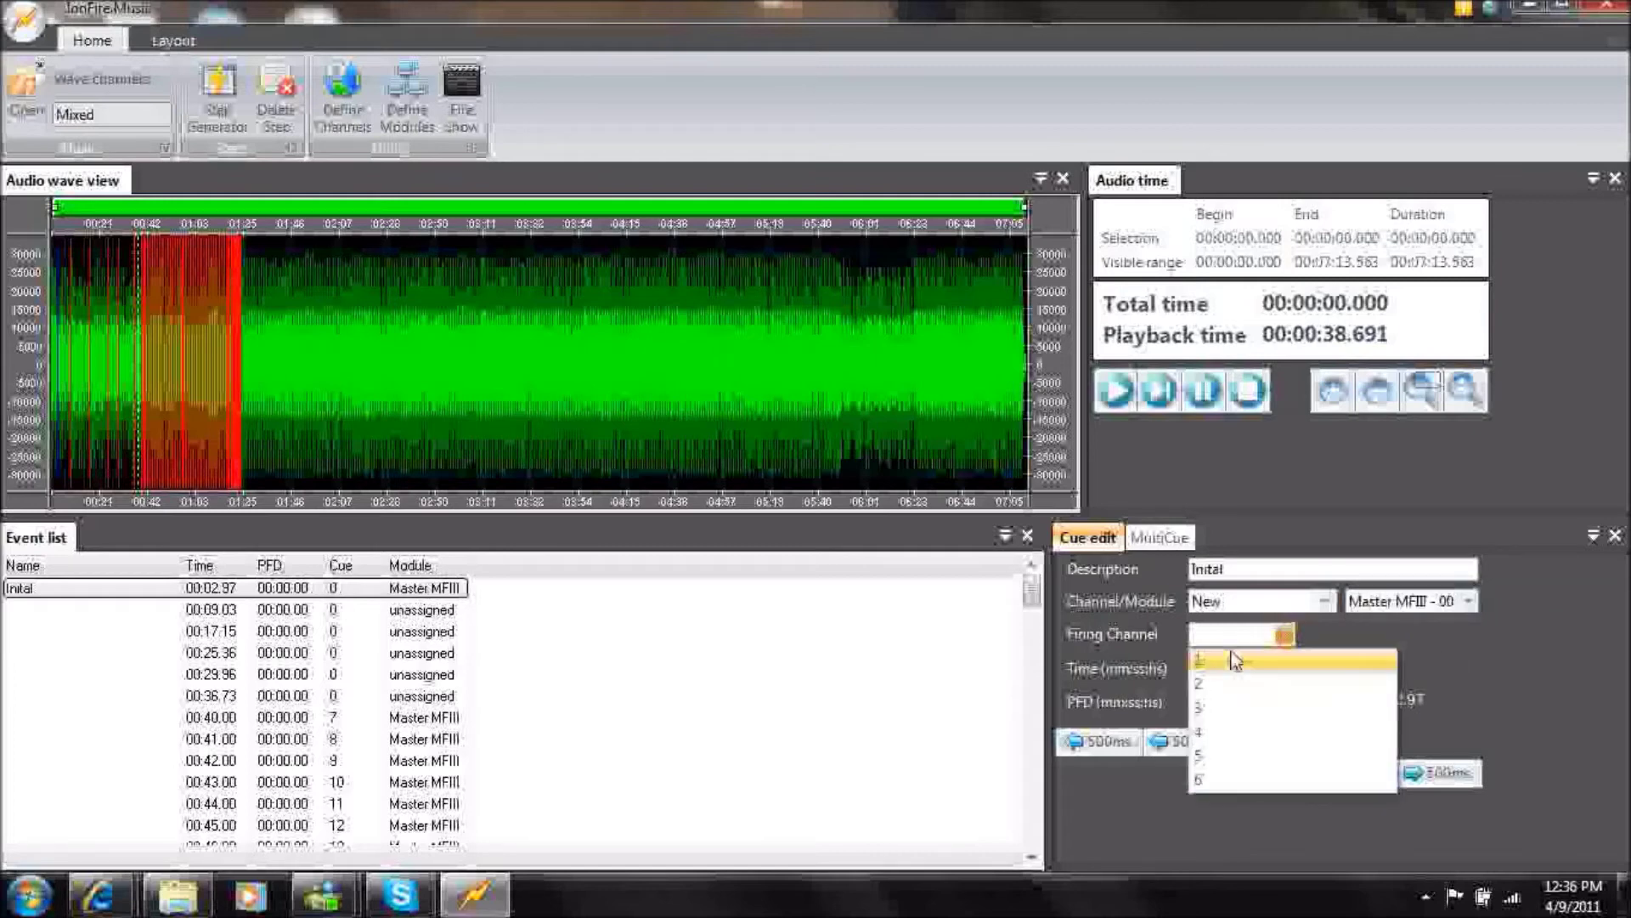
pyautogui.click(1236, 662)
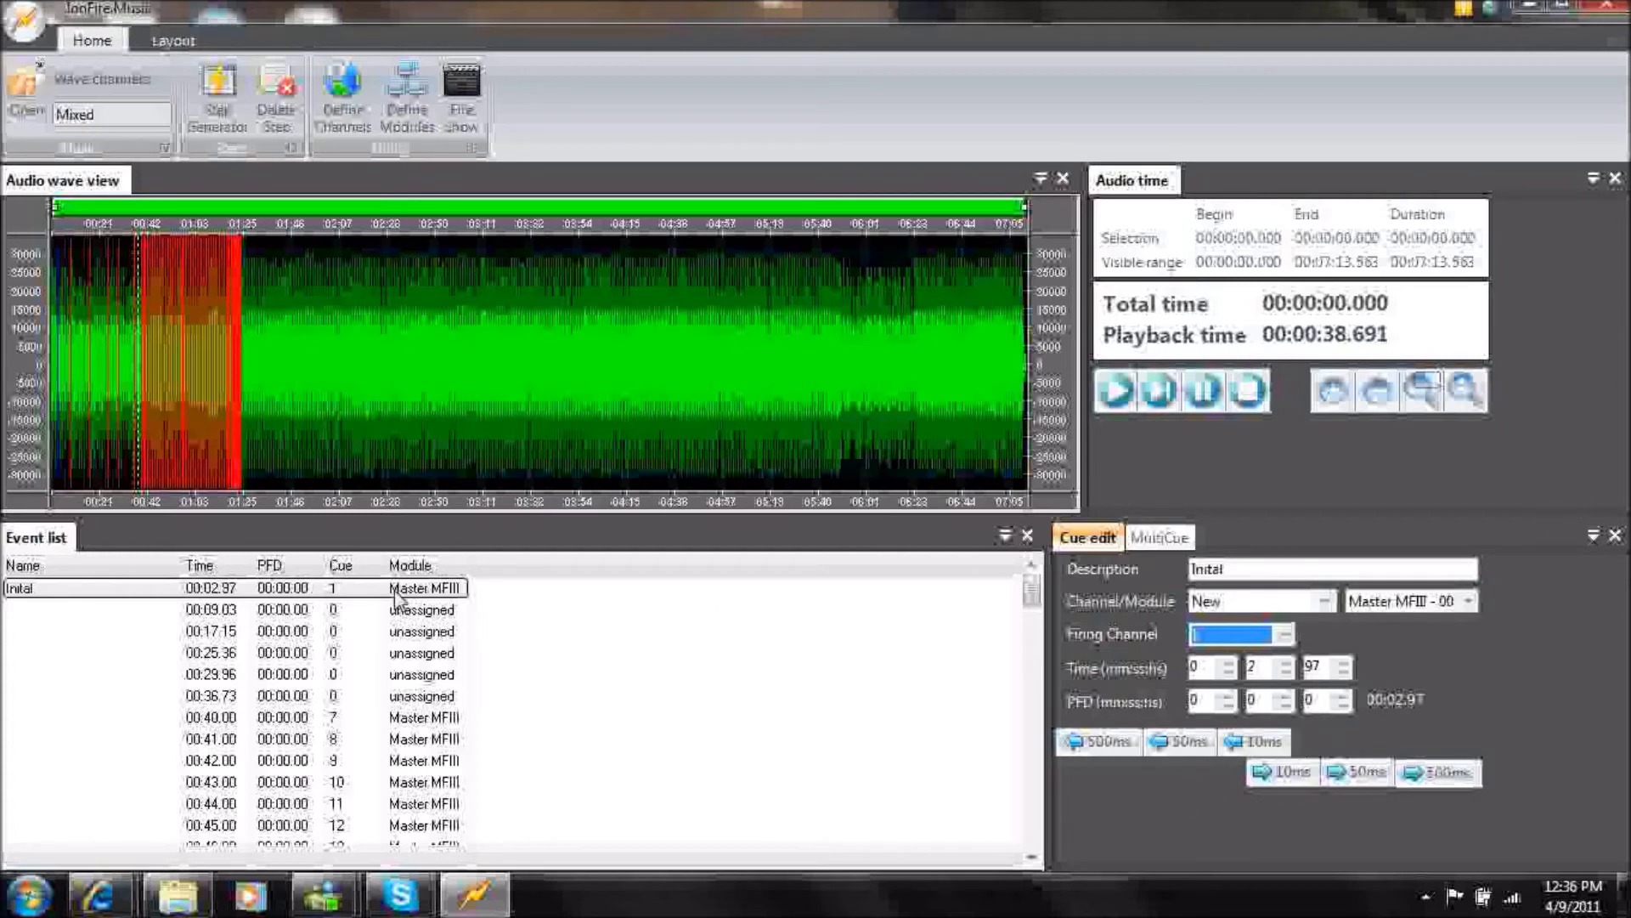
# Describe the cue at 00:09.03 as "2nd" and assign it to interface New, module Master MFIII, firing channel 2.
pyautogui.click(312, 610)
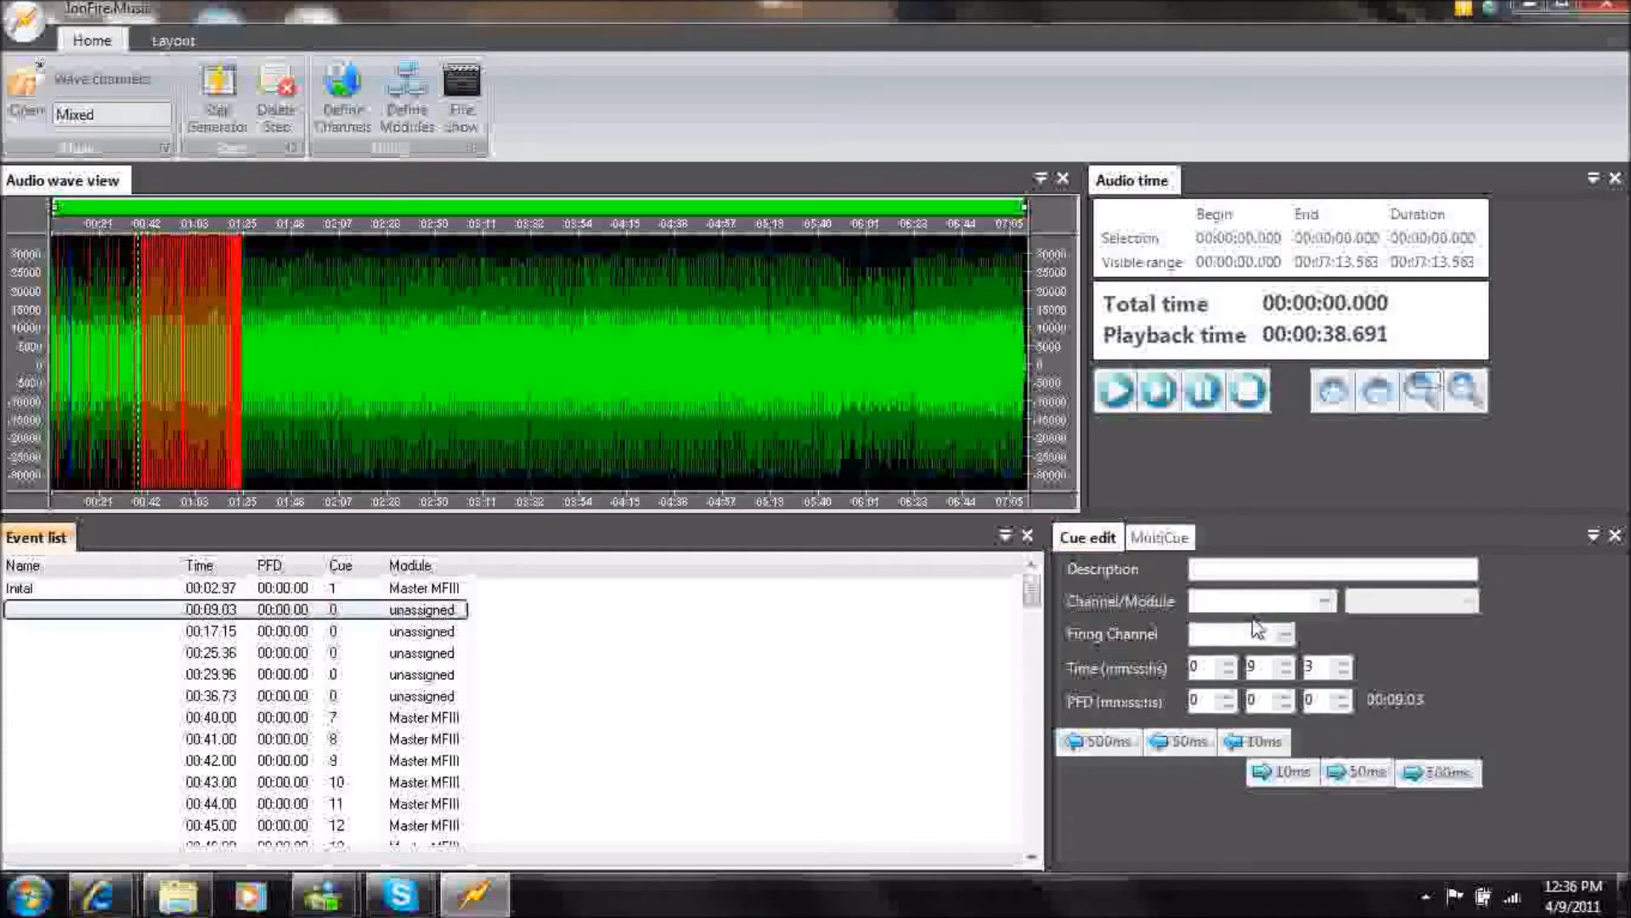
pyautogui.click(1293, 569)
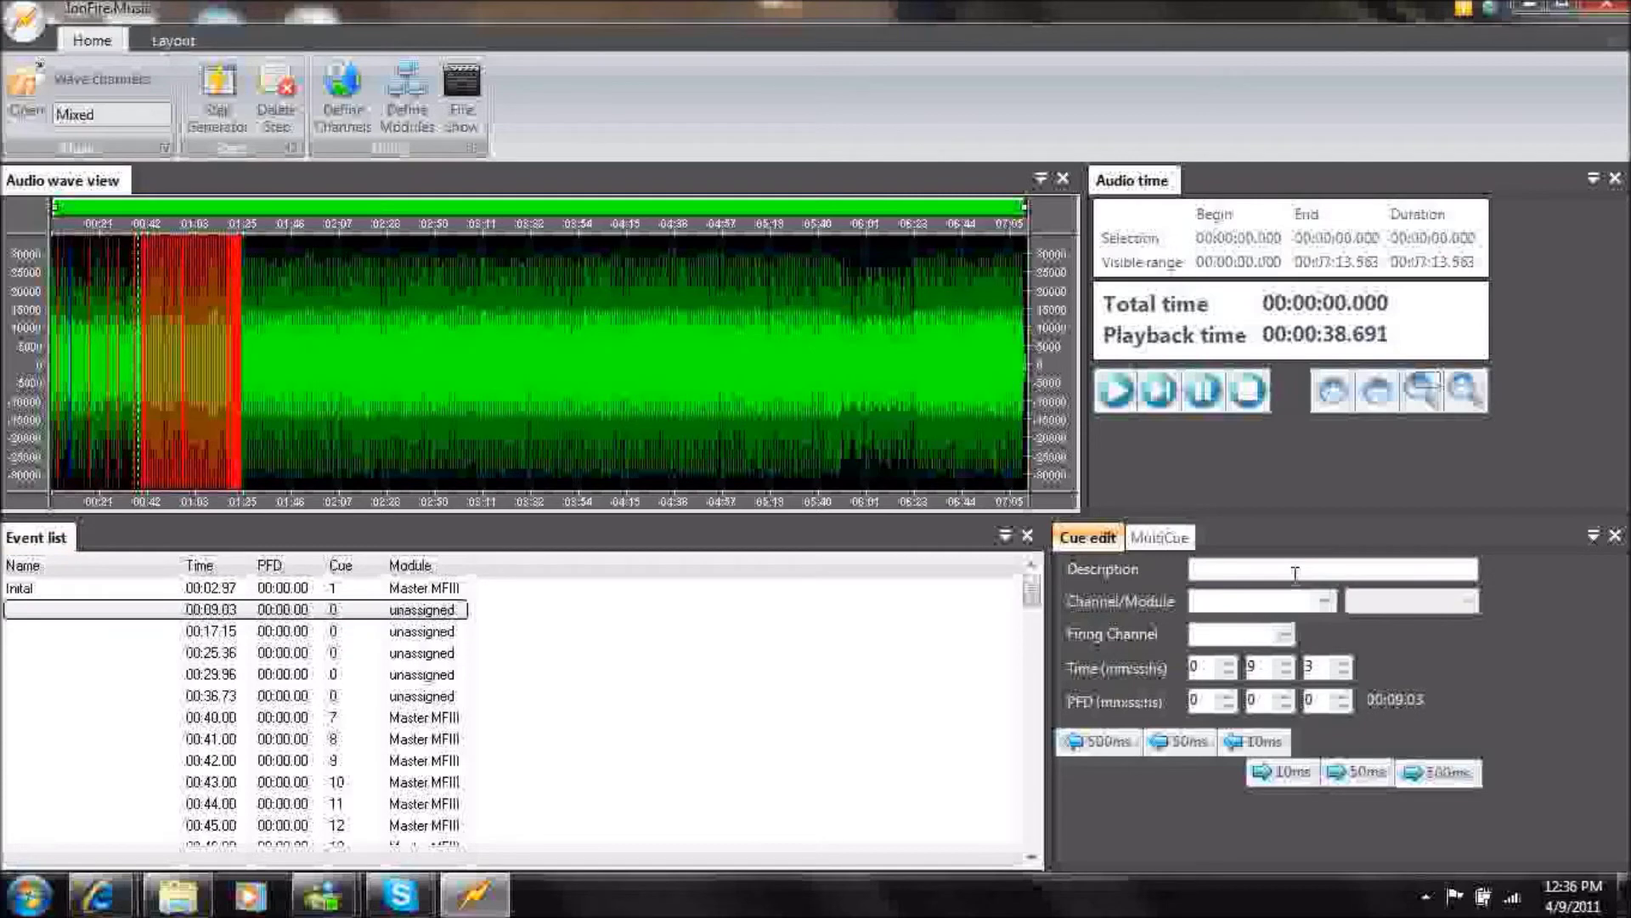
pyautogui.write('2nd')
pyautogui.click(1326, 603)
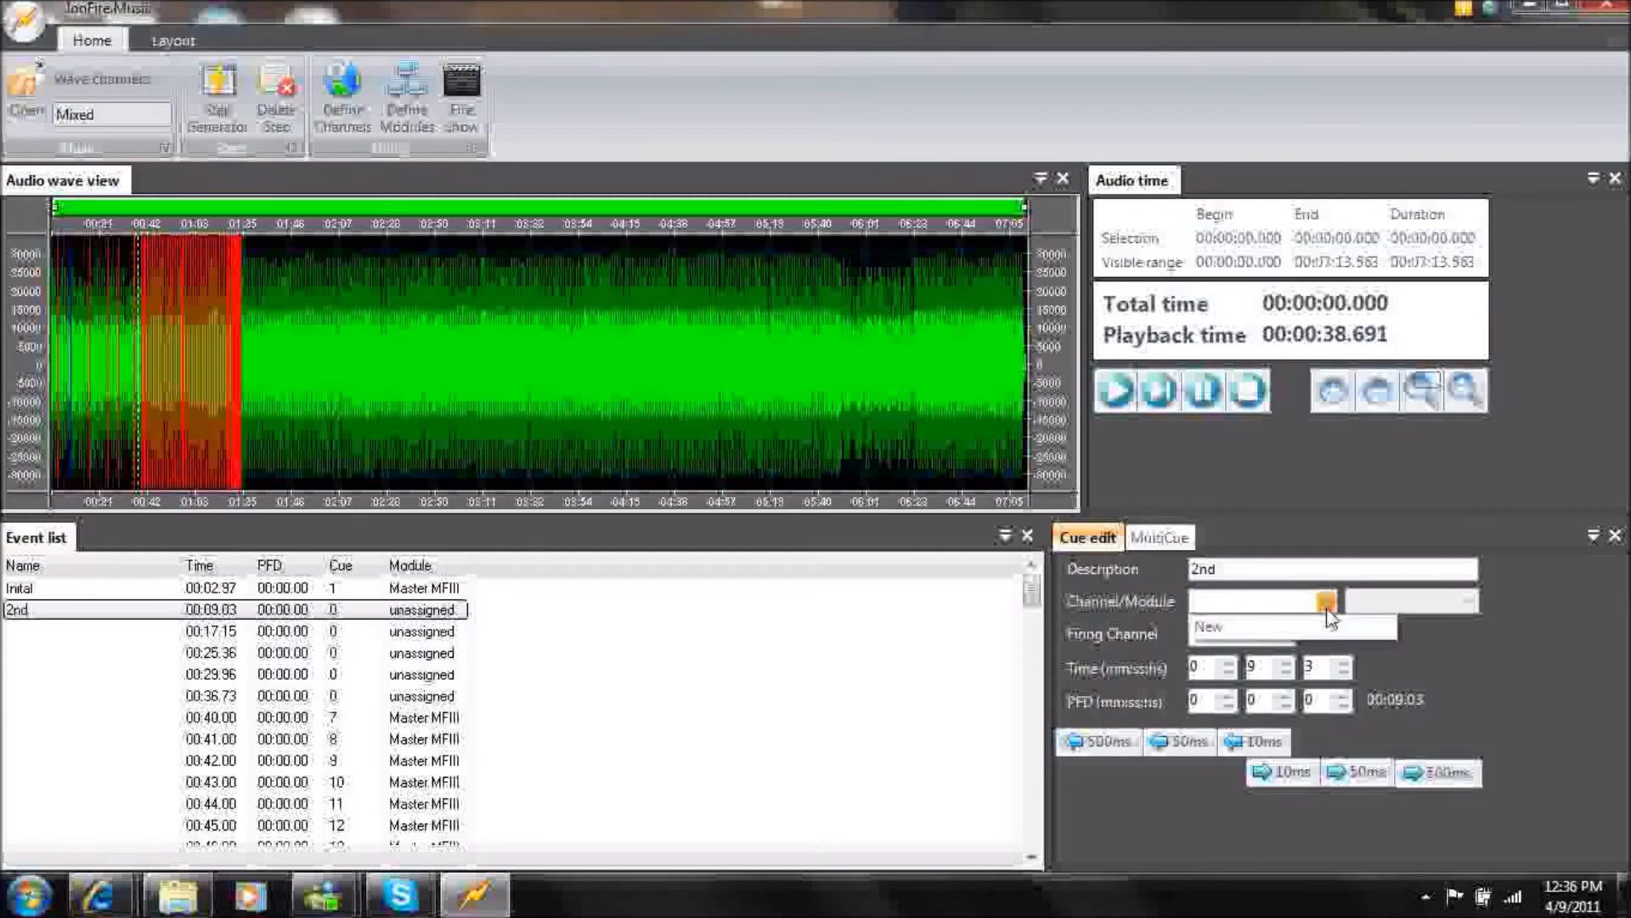
pyautogui.click(1282, 625)
pyautogui.click(1463, 601)
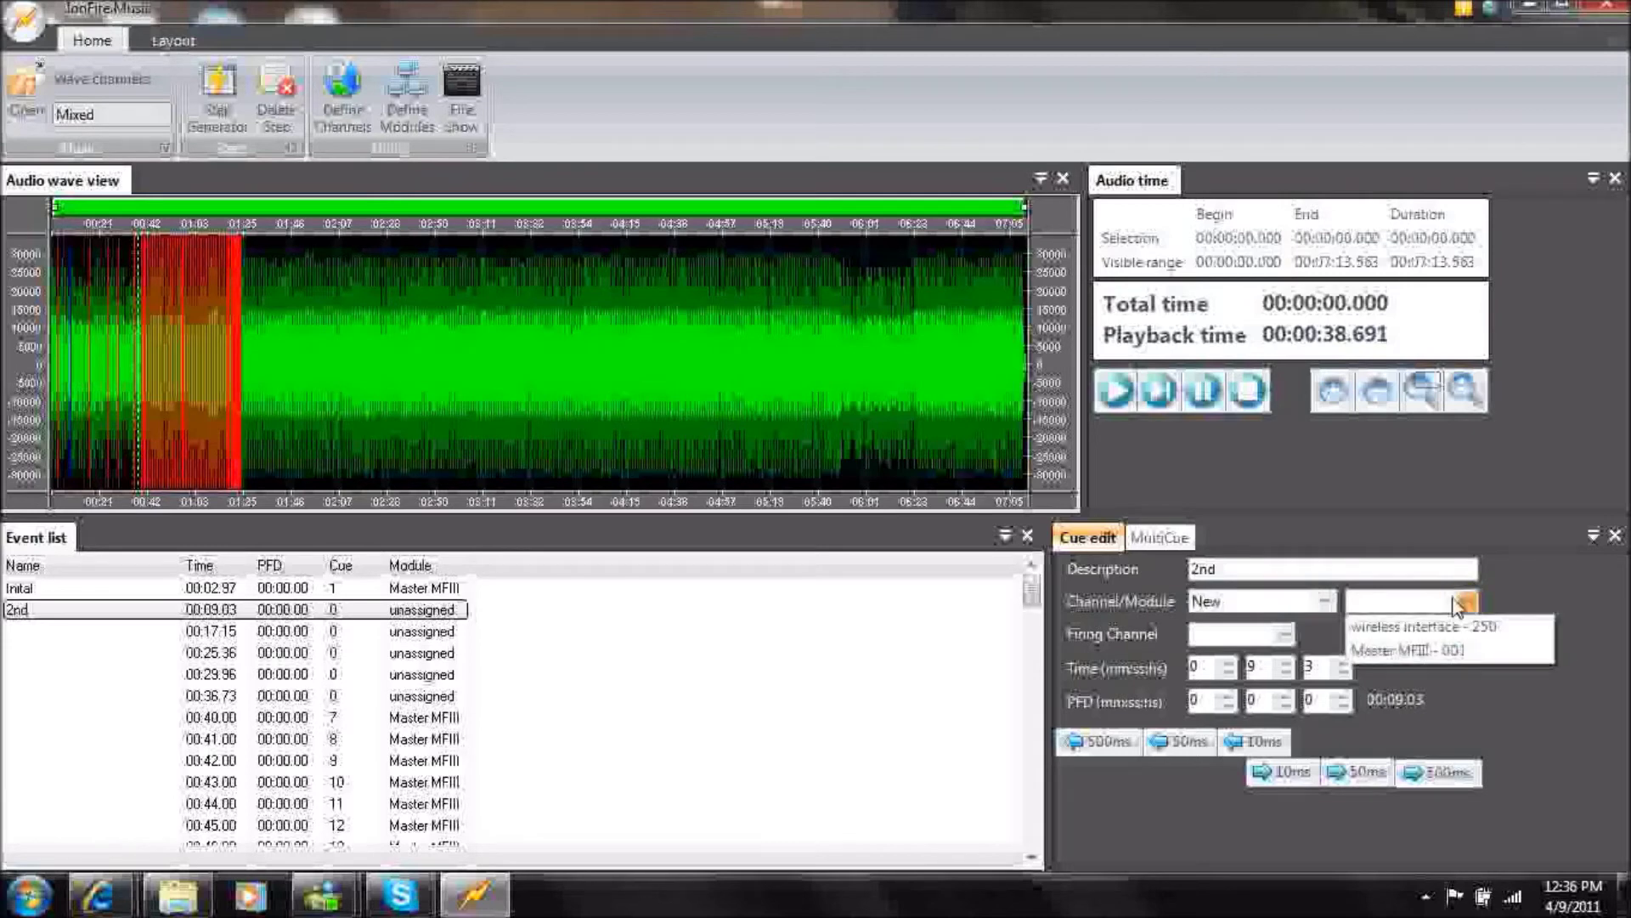
pyautogui.click(1381, 651)
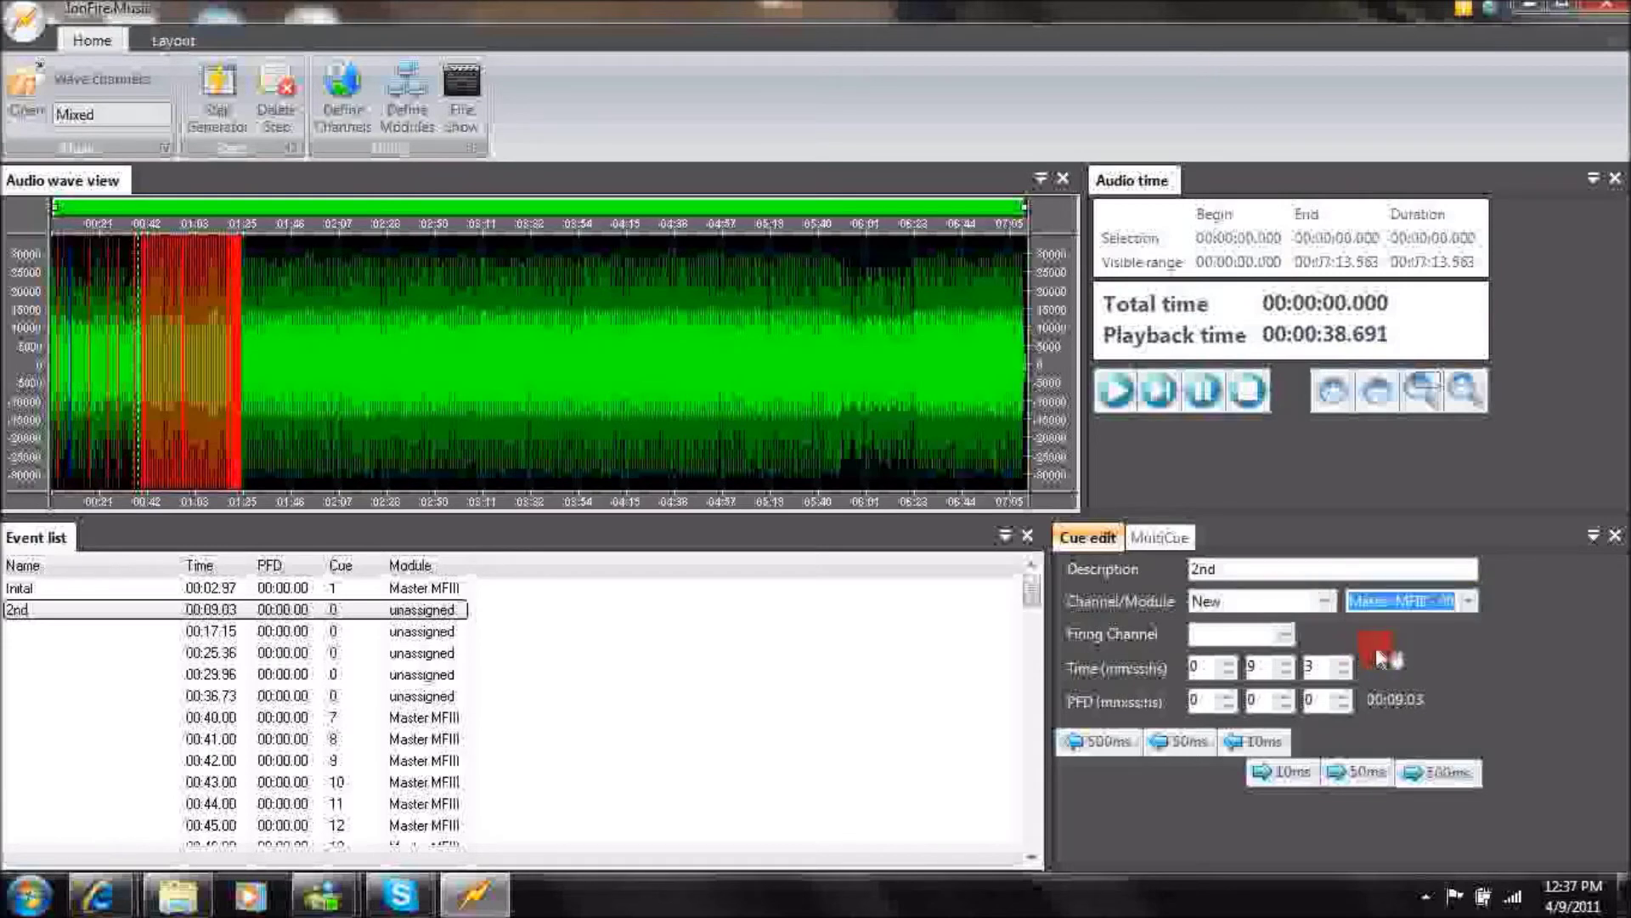
pyautogui.click(1285, 636)
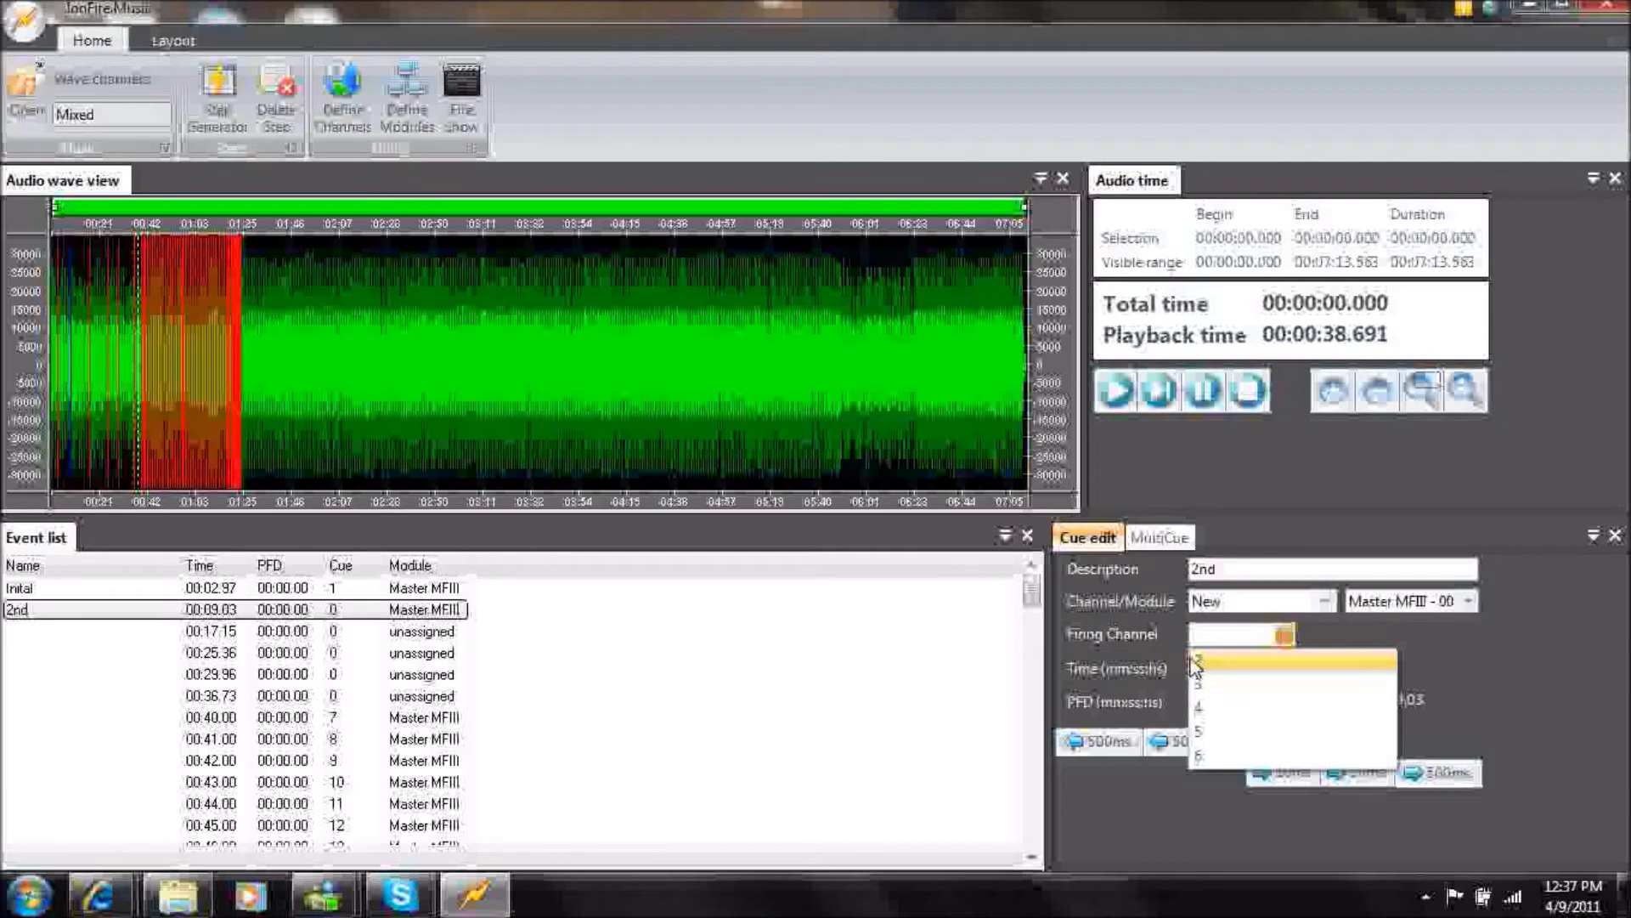
pyautogui.click(1195, 663)
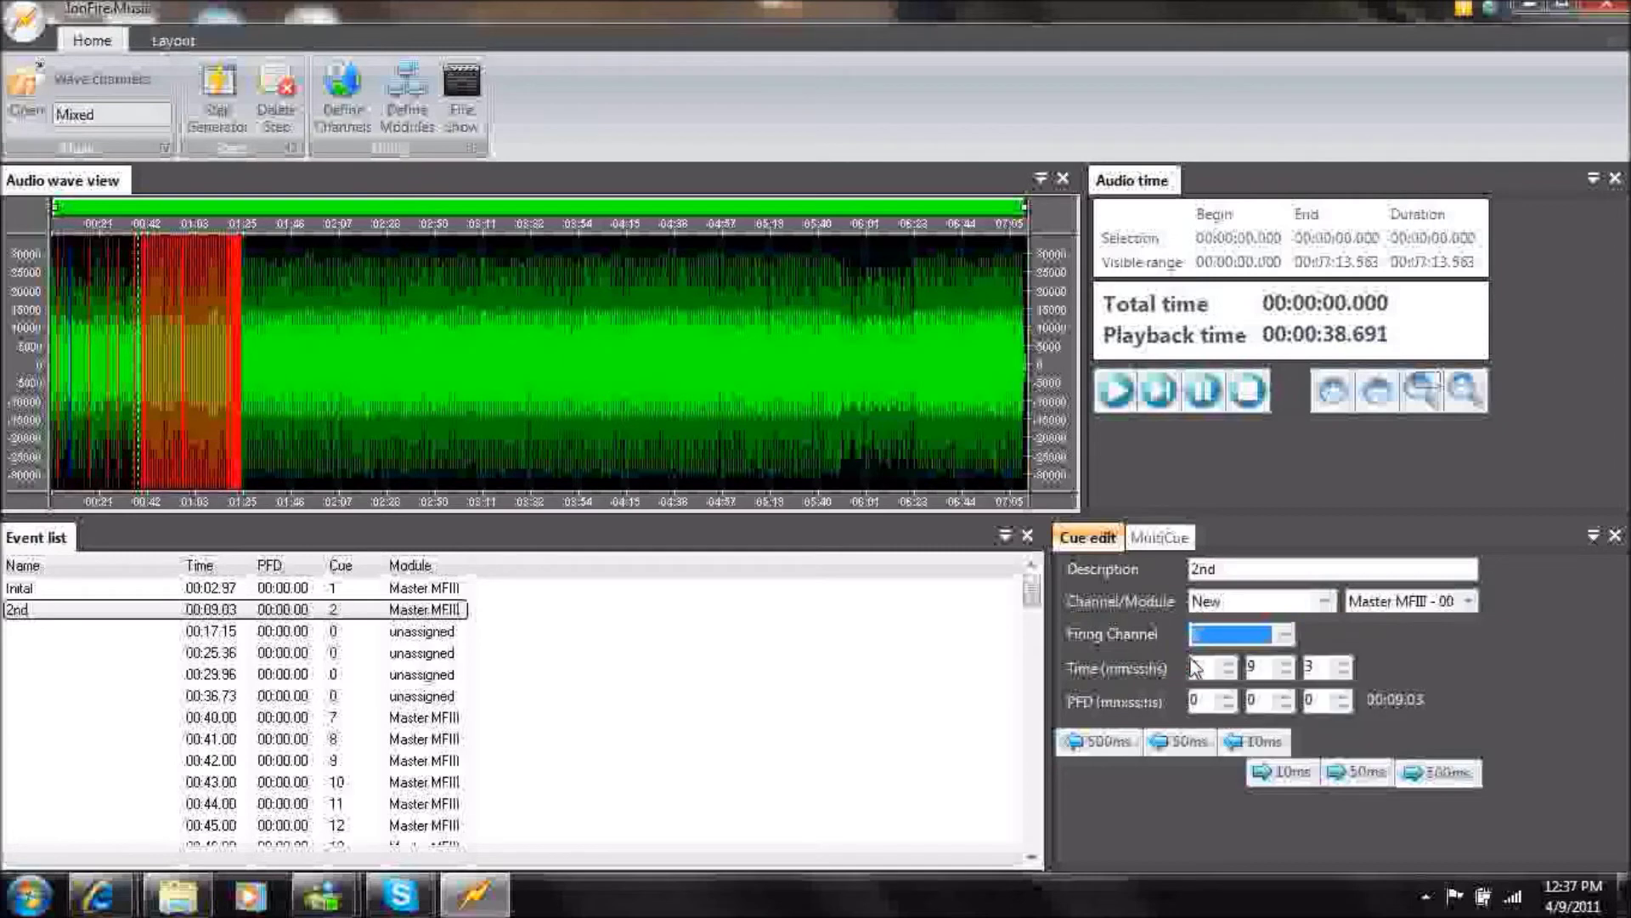
# Describe the cue at 00:17.15 as "3rd" and assign it to interface New, module Master MFIII, firing channel 3.
pyautogui.click(263, 630)
pyautogui.click(1202, 568)
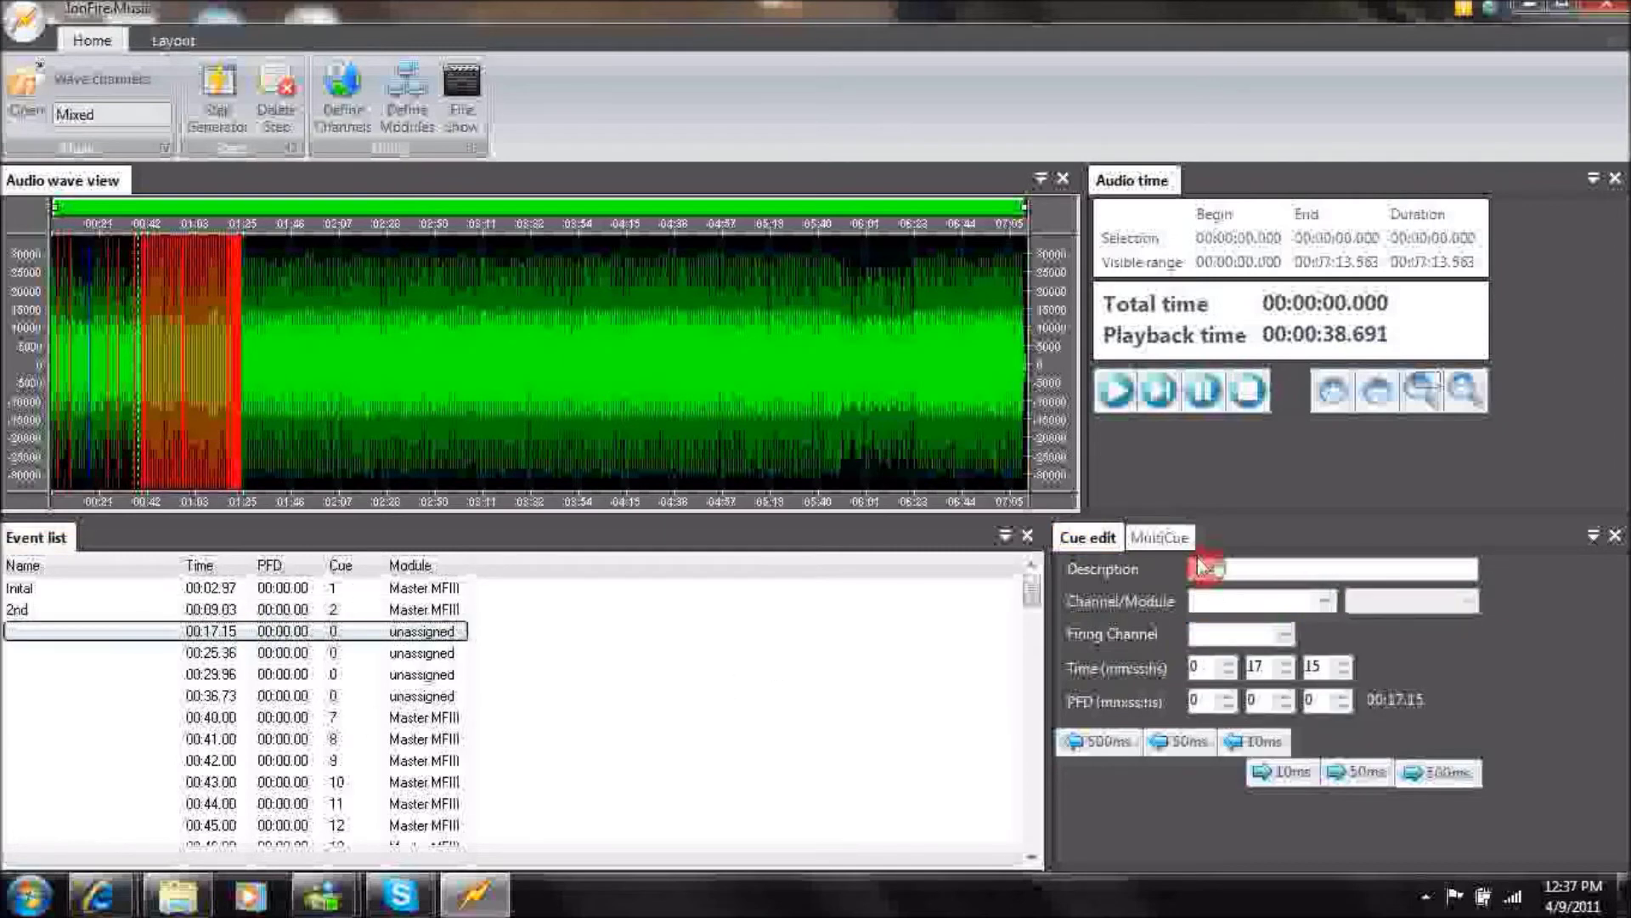
pyautogui.write('3rd')
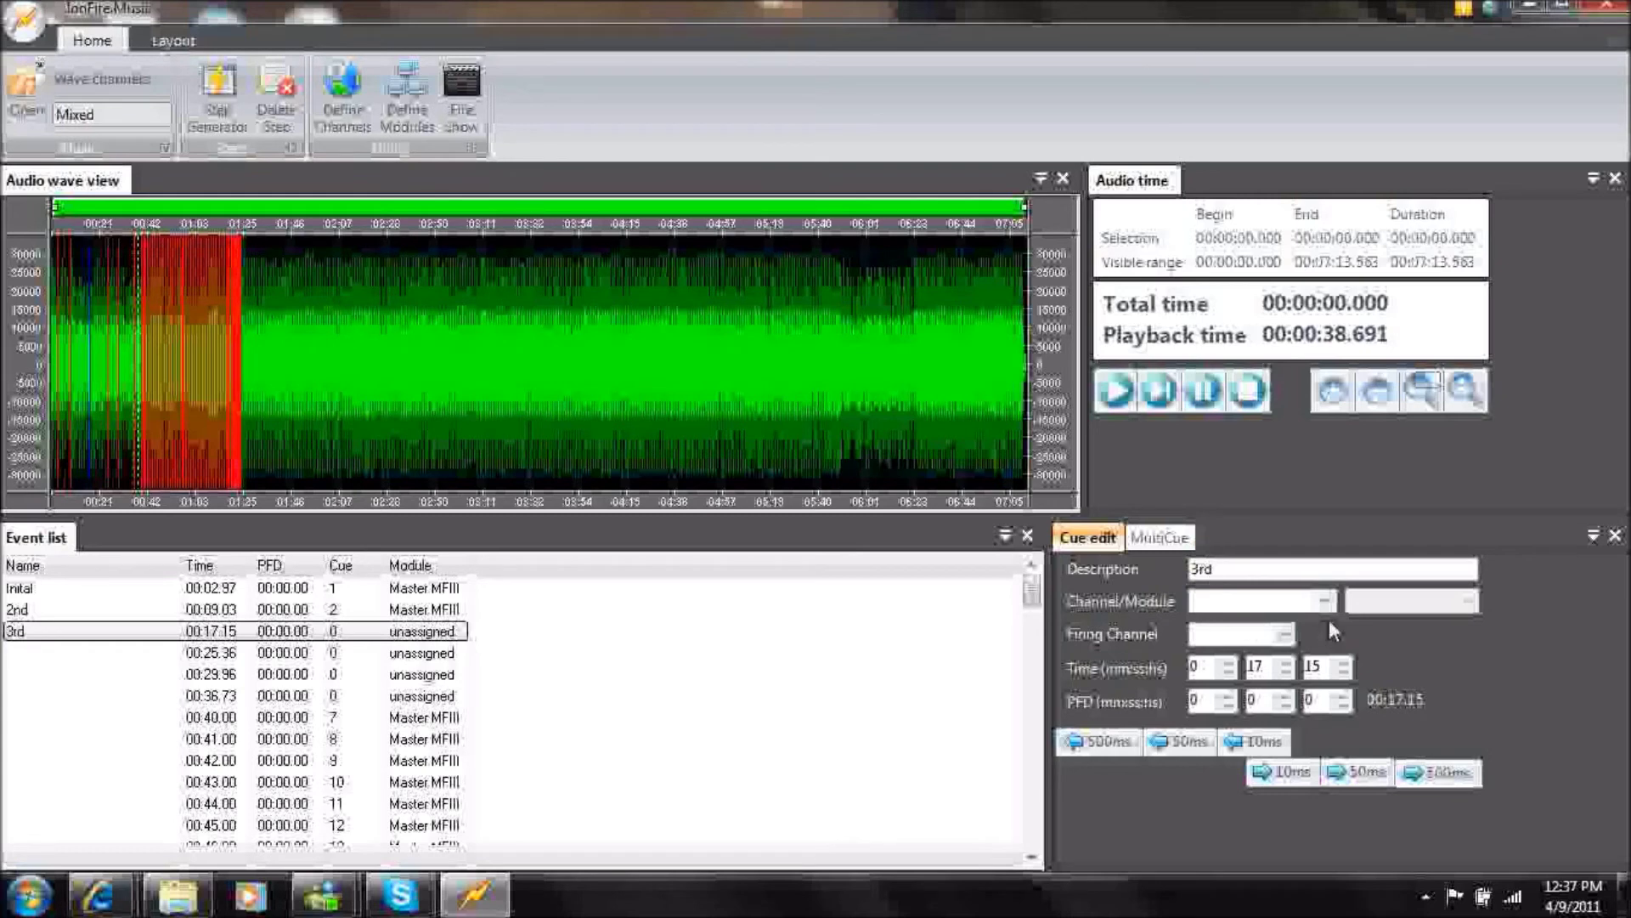
pyautogui.click(1325, 600)
pyautogui.click(1347, 625)
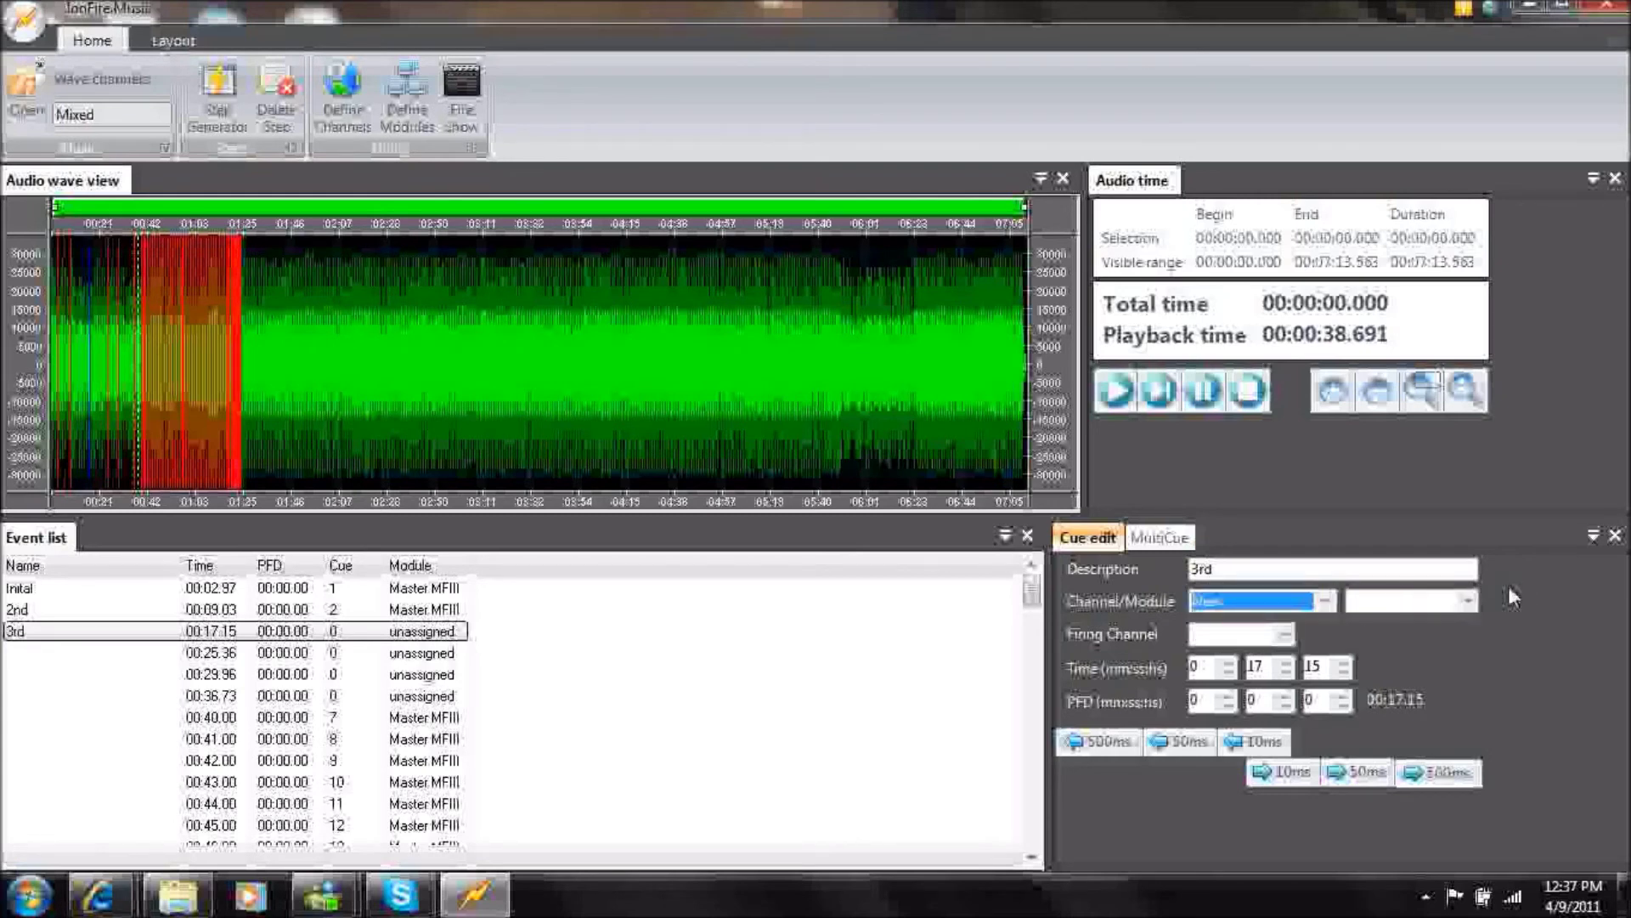
pyautogui.click(1467, 601)
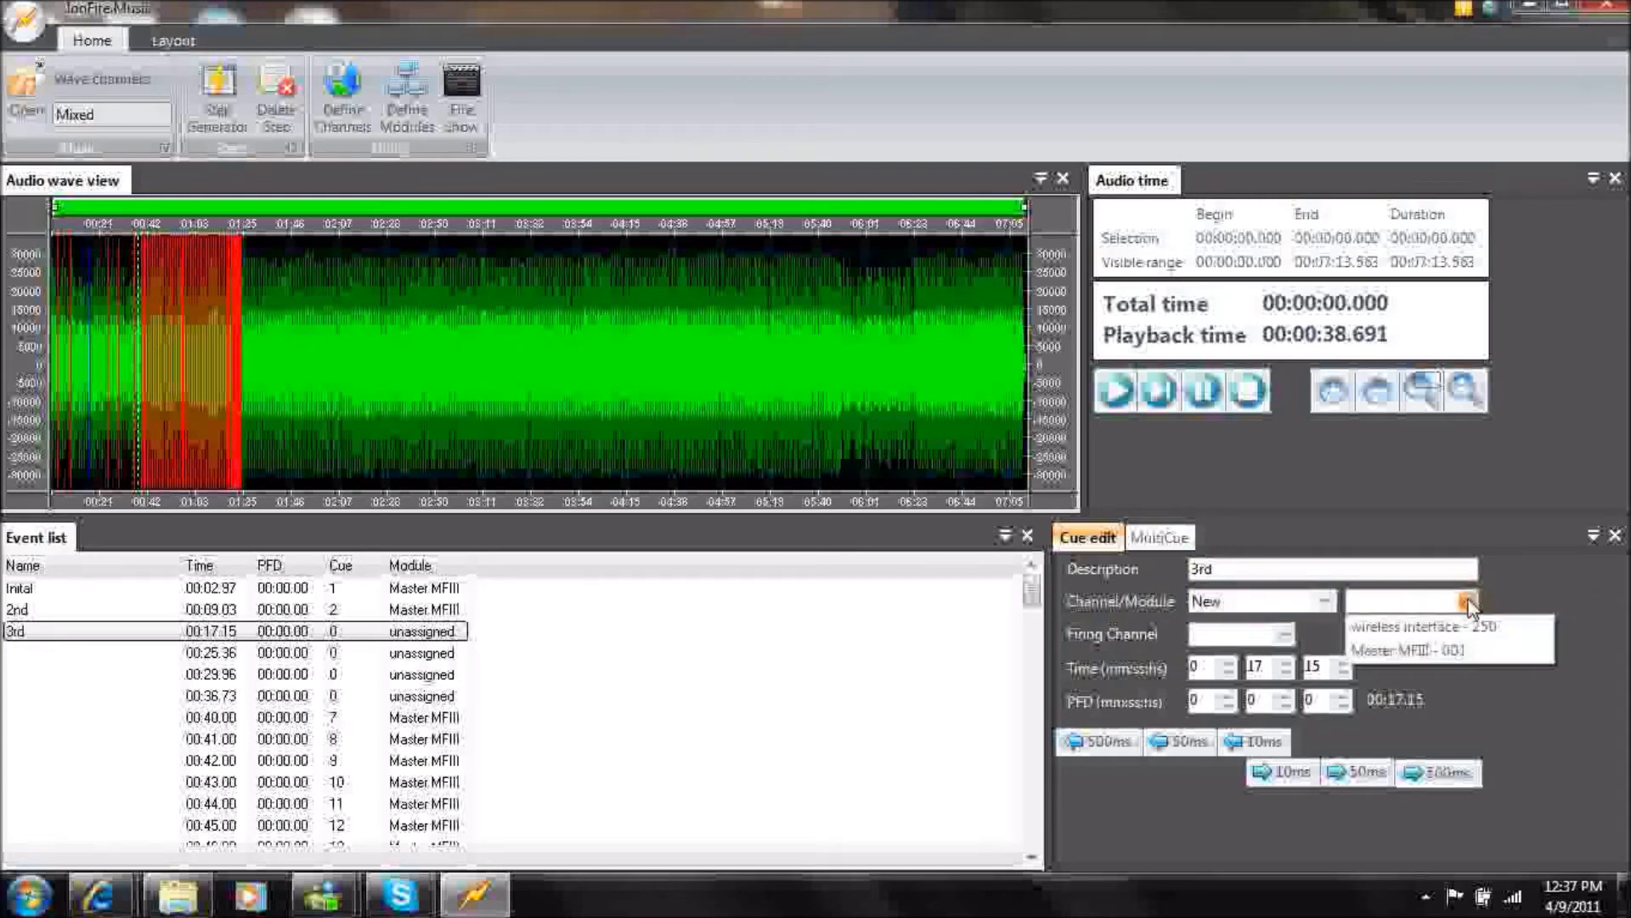
pyautogui.click(1404, 650)
pyautogui.click(1263, 642)
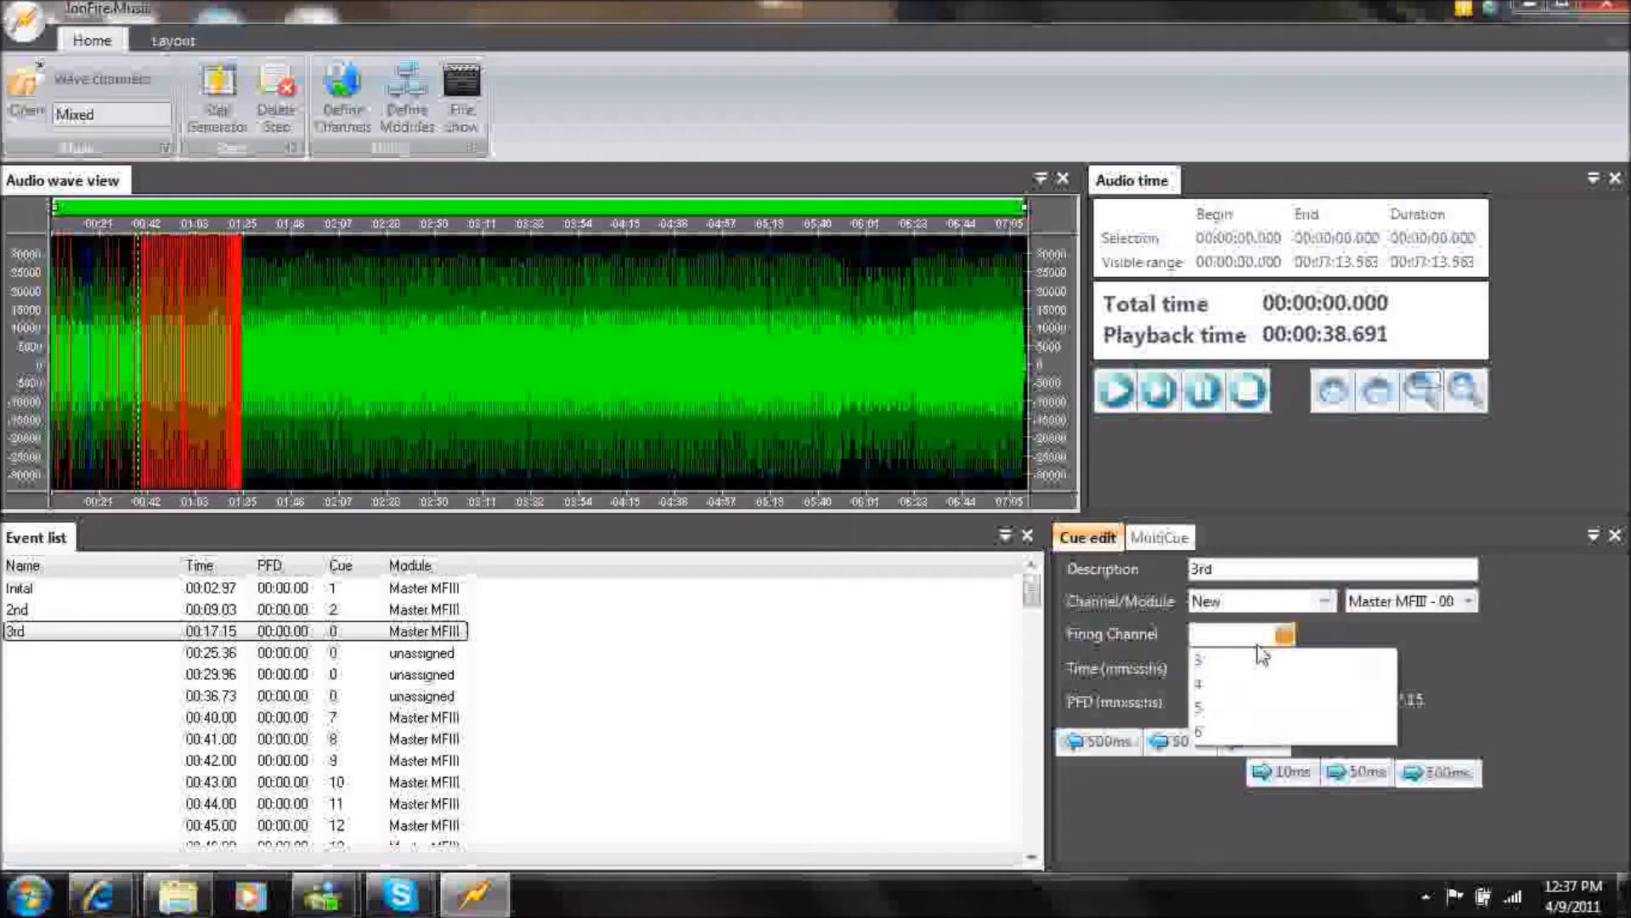
pyautogui.click(1215, 661)
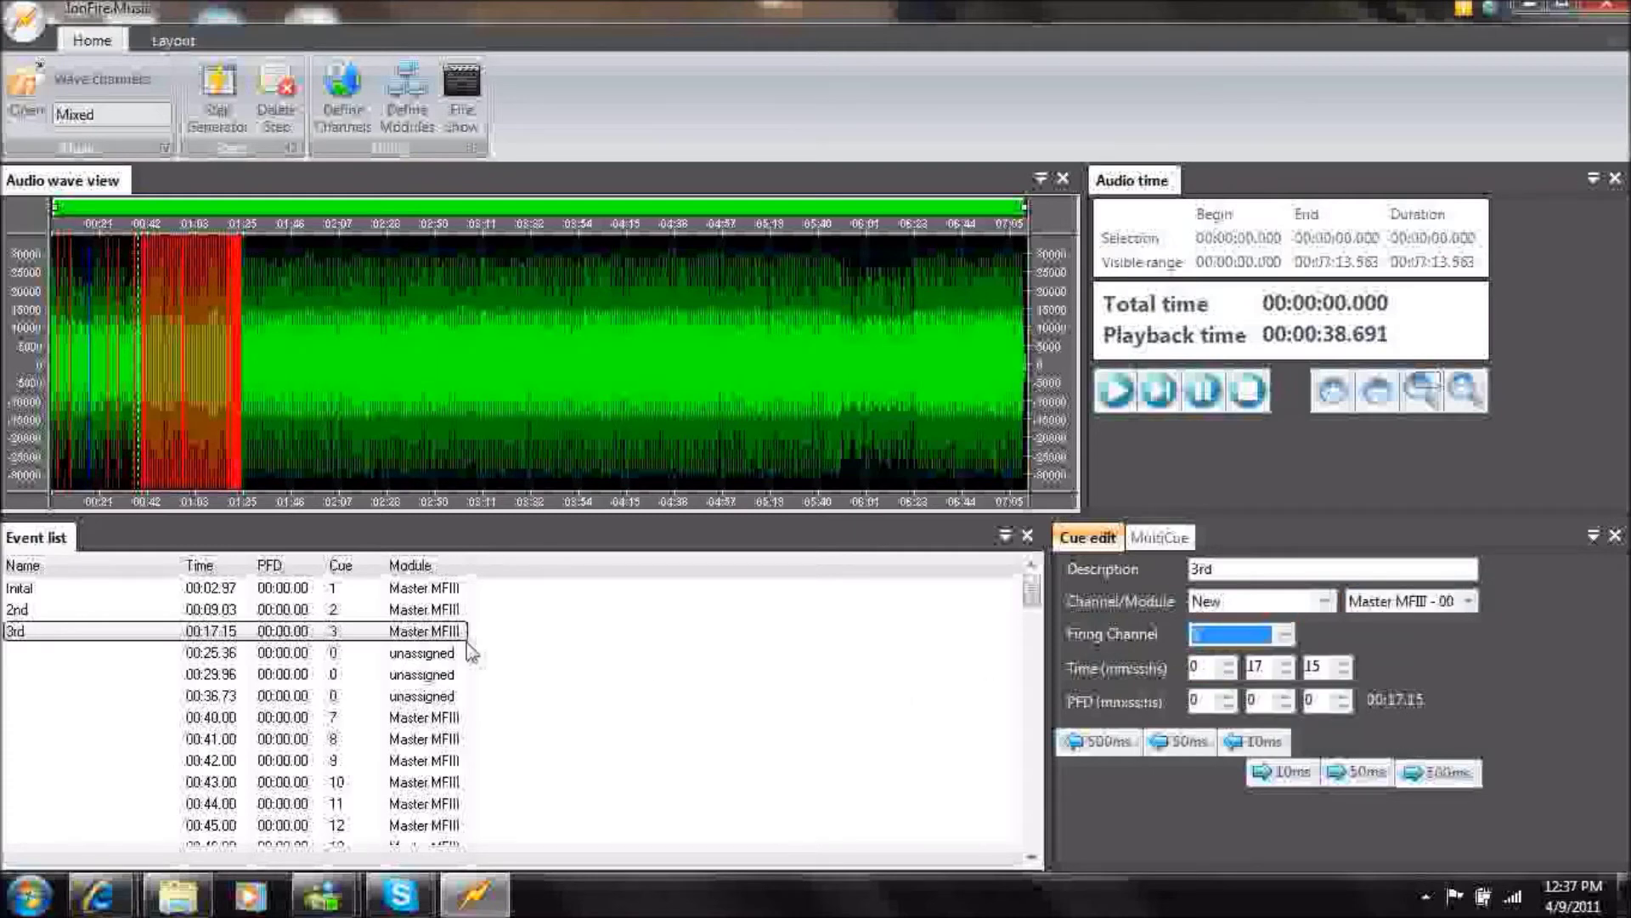
# Describe the cue at 00:25.36 as "4th" and assign it to interface New, module Master MFIII, firing channel 4.
pyautogui.click(421, 655)
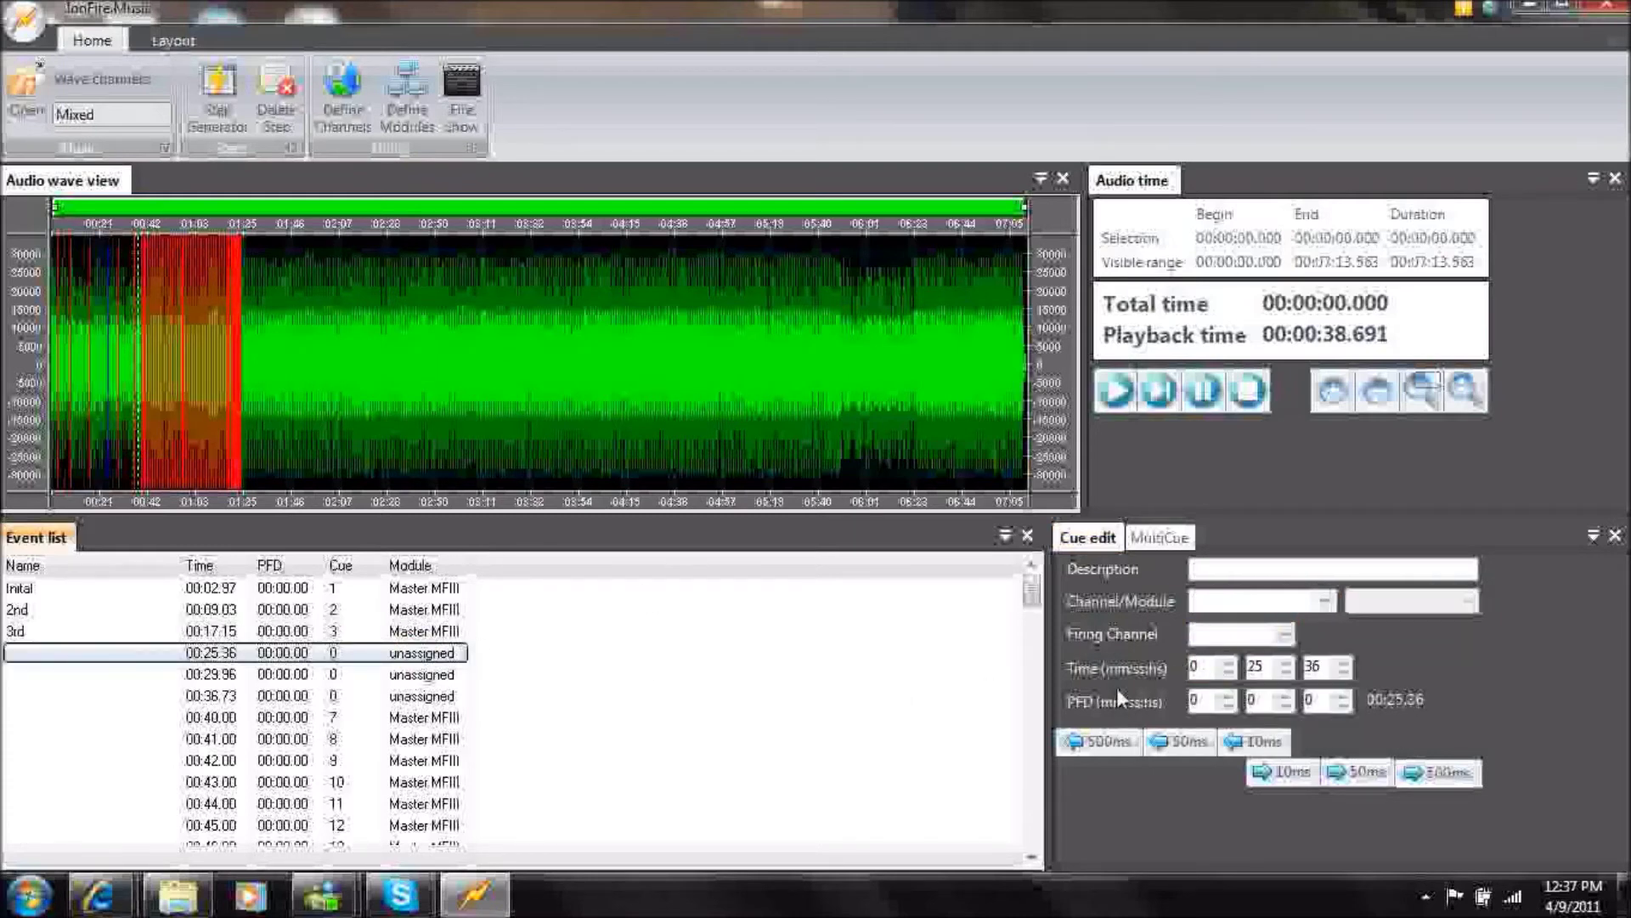
pyautogui.click(1239, 570)
pyautogui.write('4th')
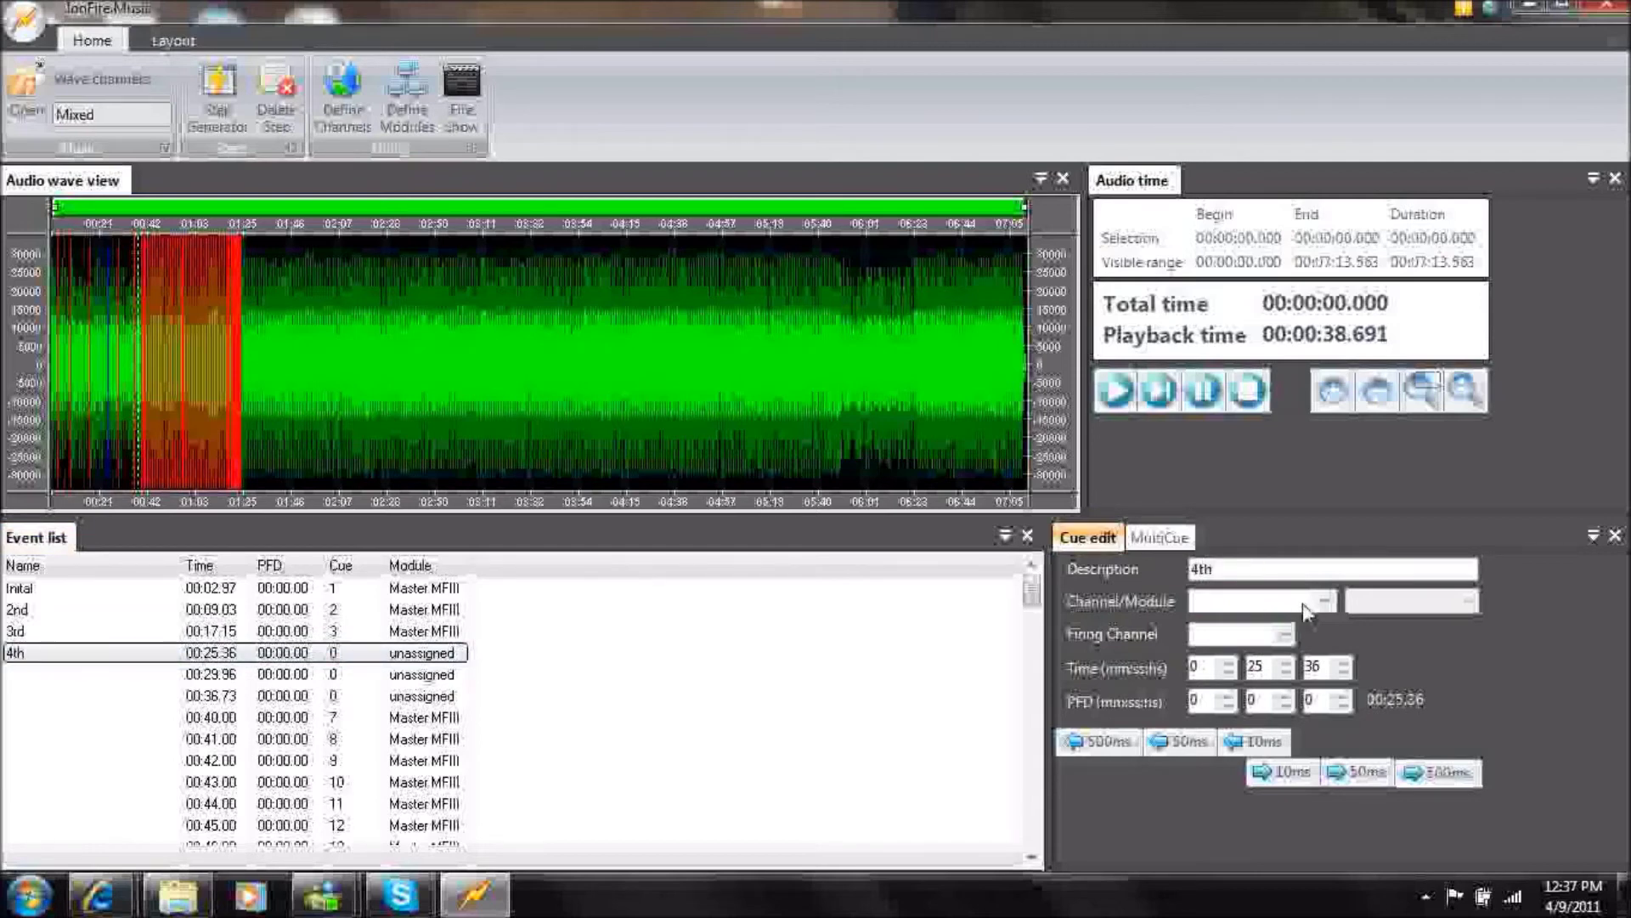
pyautogui.click(1326, 603)
pyautogui.click(1385, 626)
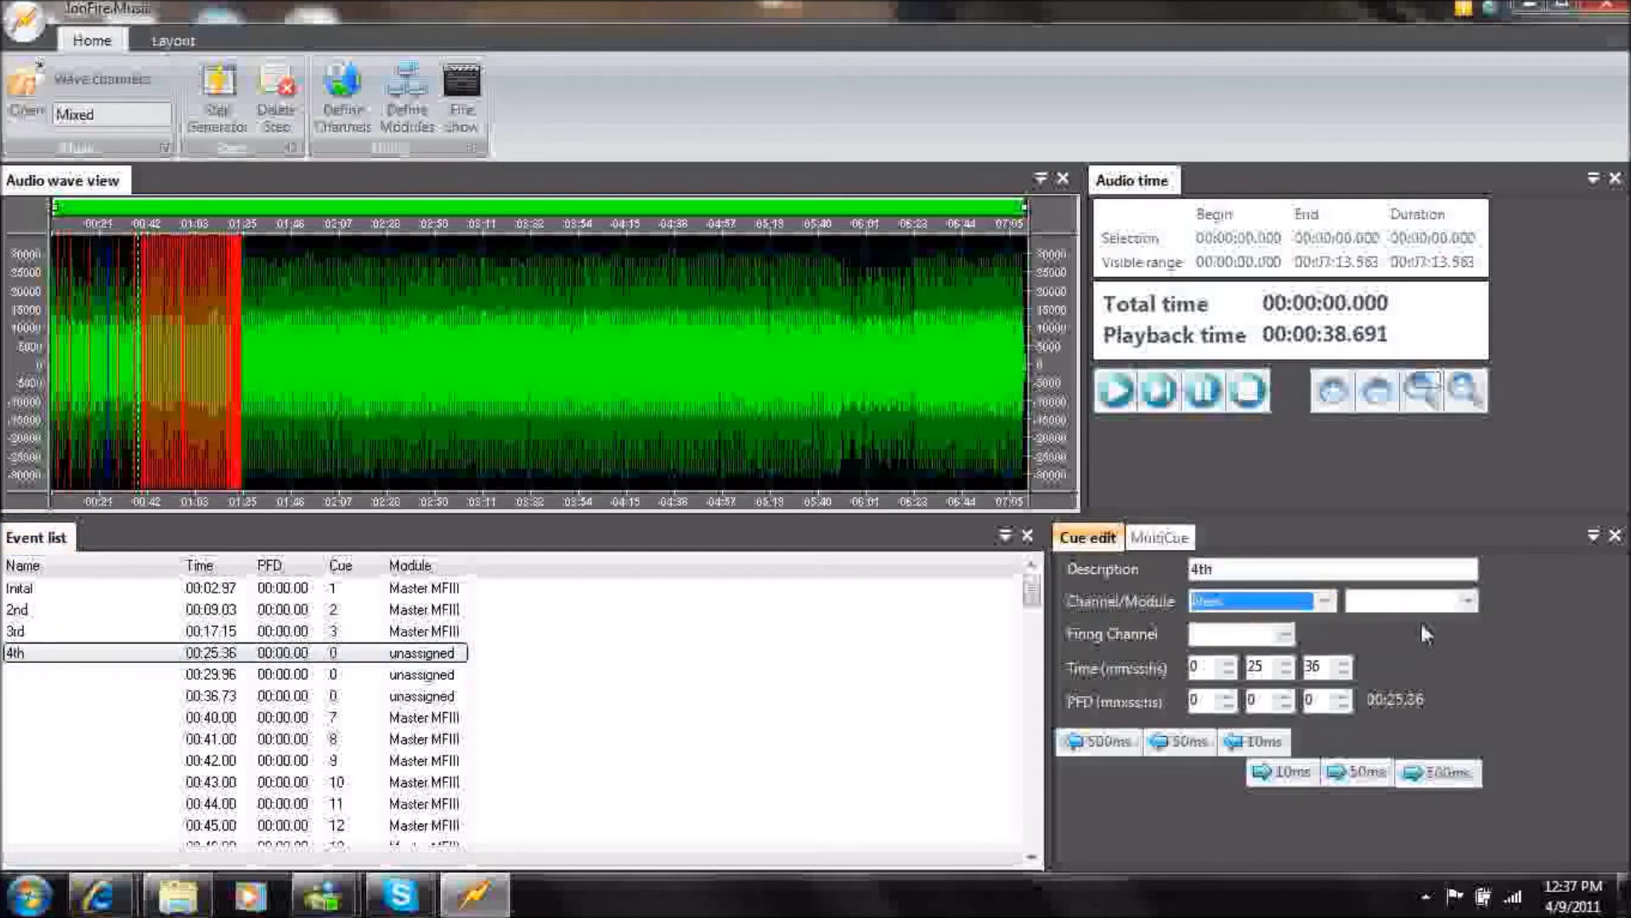
pyautogui.click(1468, 602)
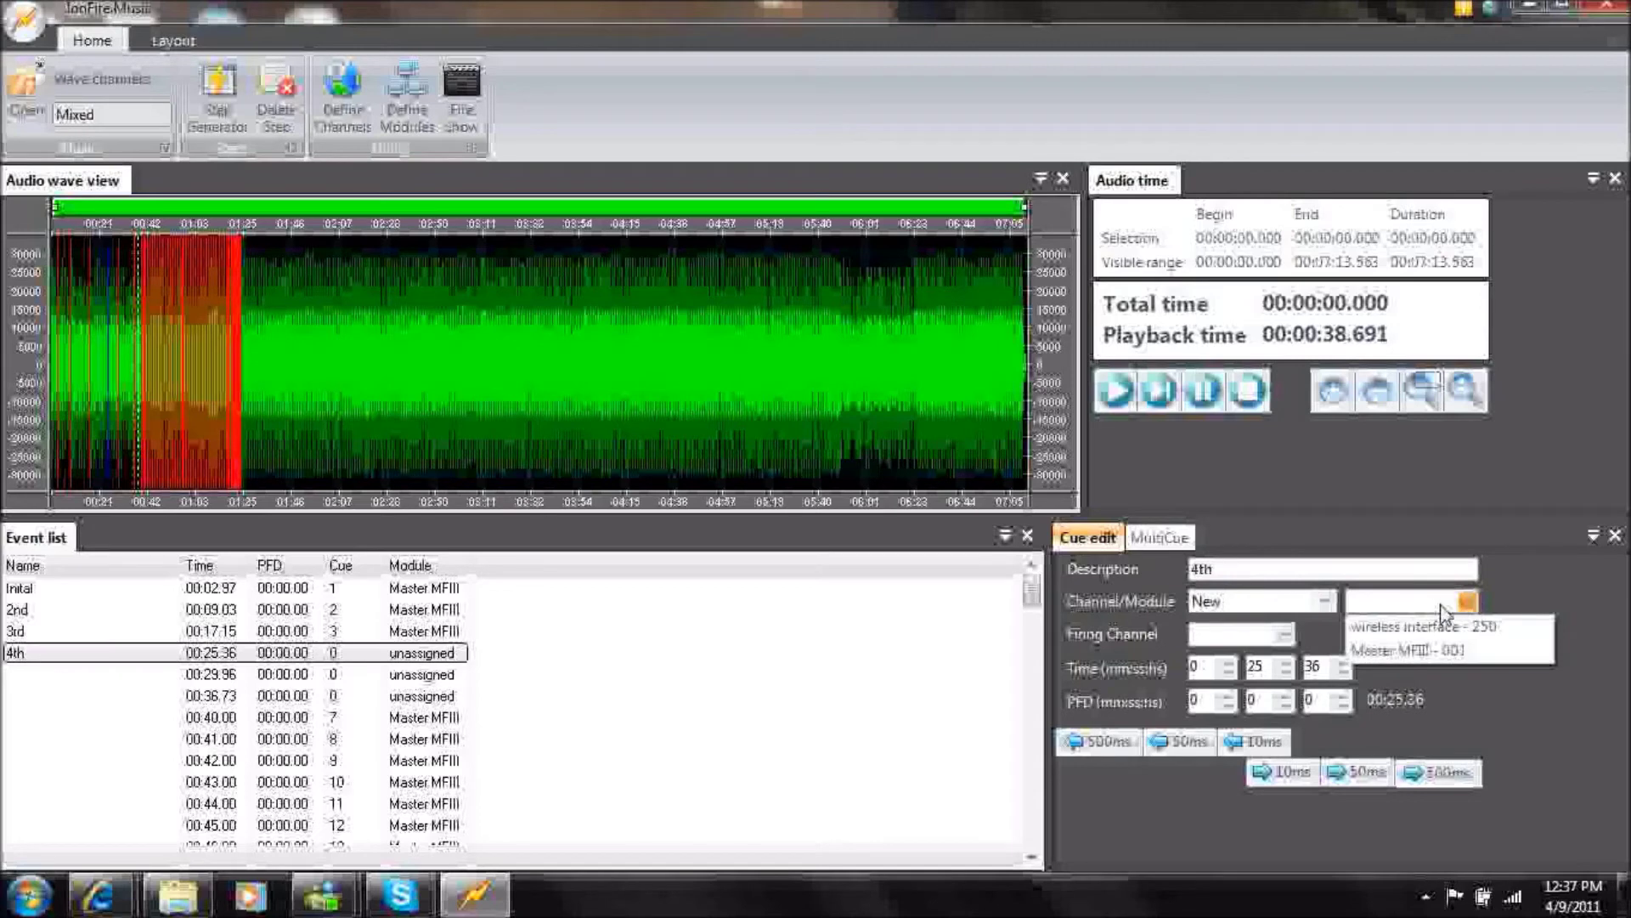
pyautogui.click(1378, 651)
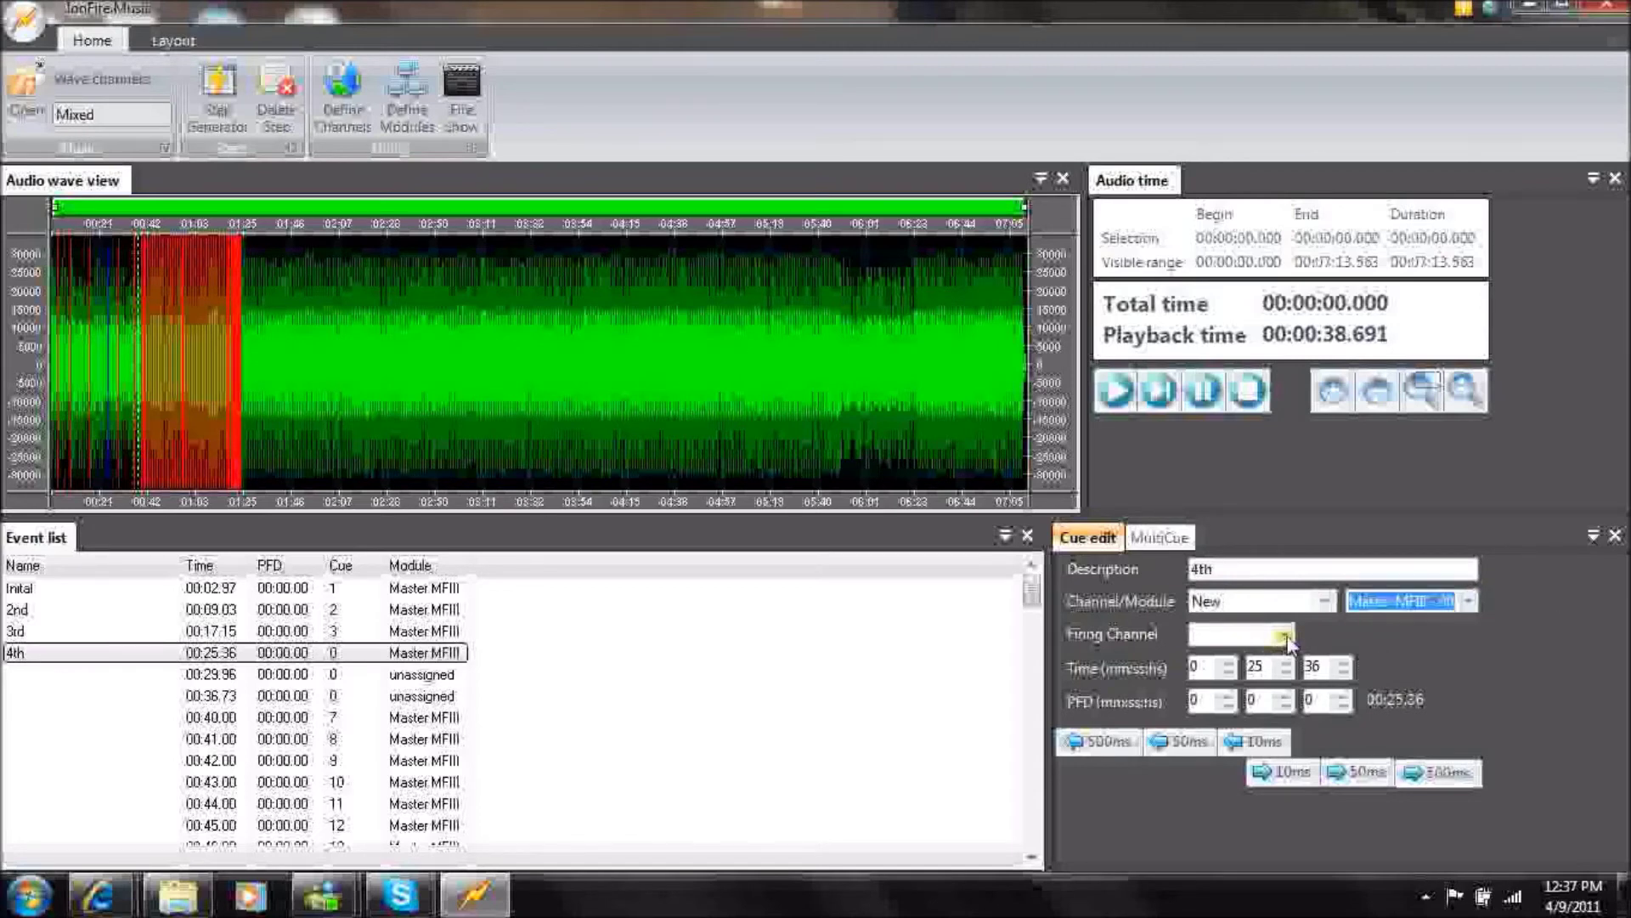
pyautogui.click(1284, 636)
pyautogui.click(1230, 659)
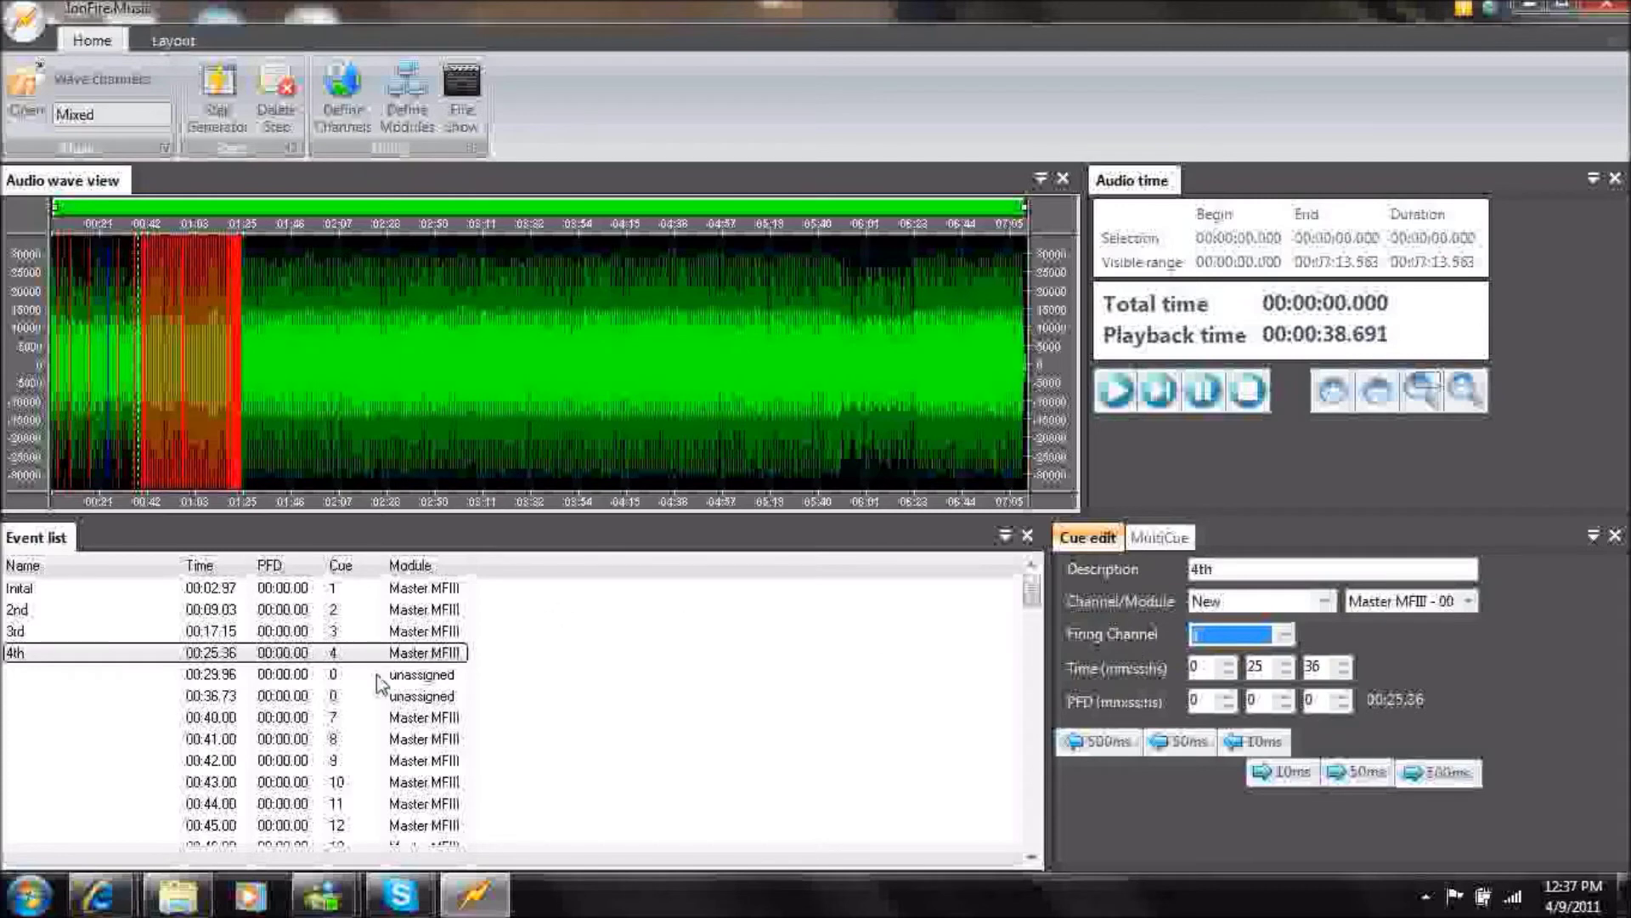
# Describe the cue at 00:29.96 as "5th" and assign it to interface New, module Master MFIII, firing channel 5.
pyautogui.click(324, 677)
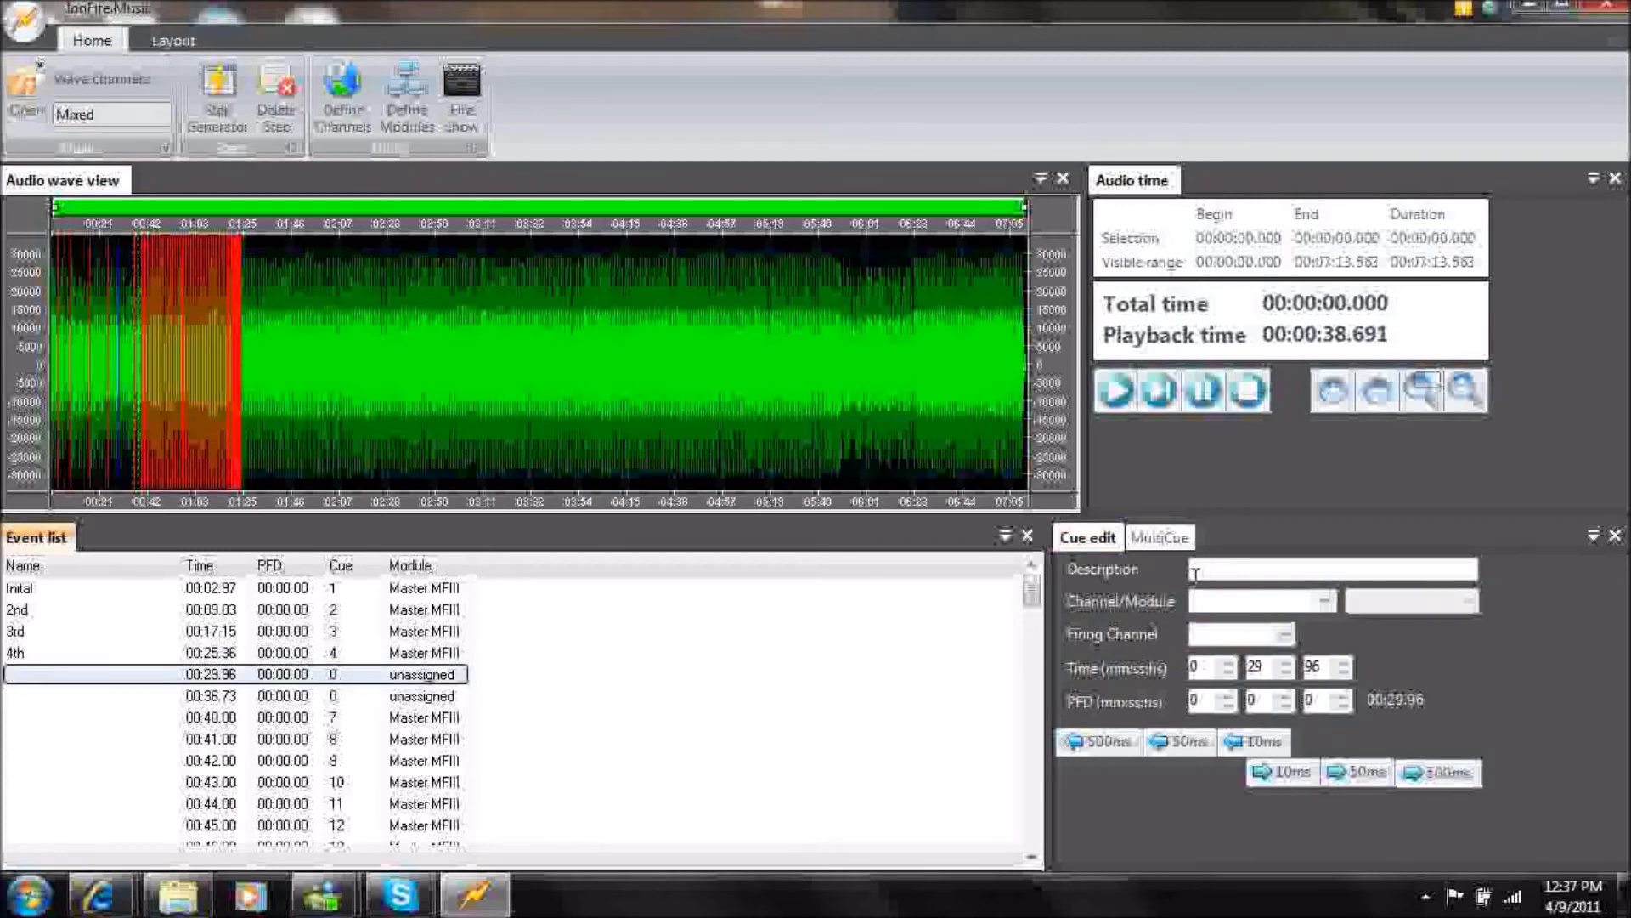
pyautogui.click(1275, 570)
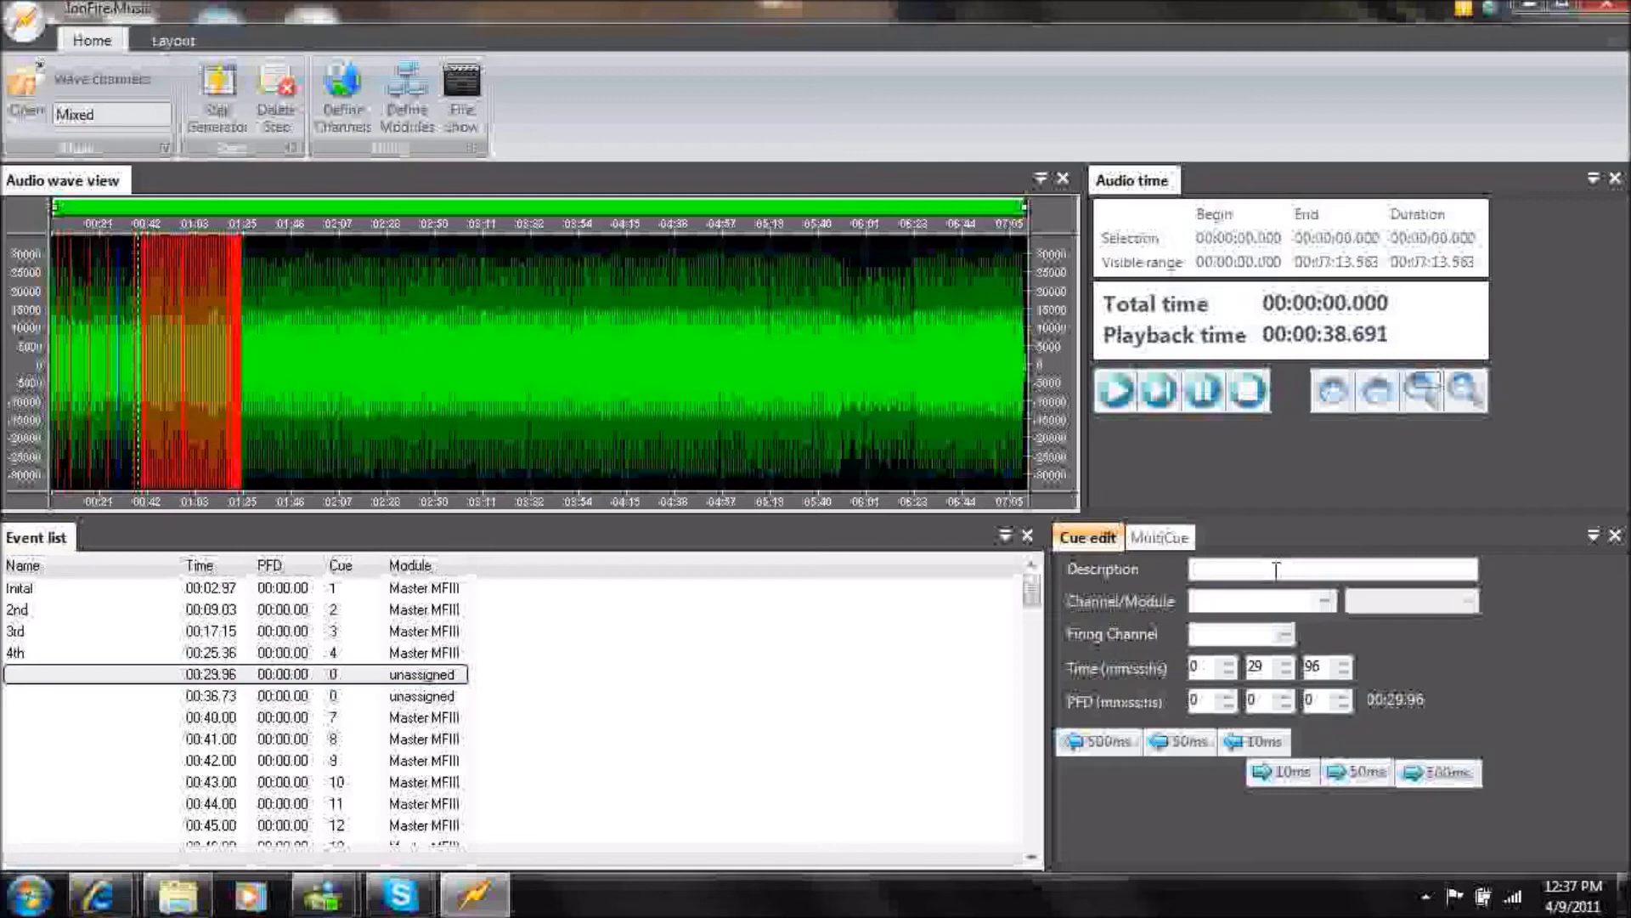
pyautogui.write('5th')
pyautogui.click(1324, 601)
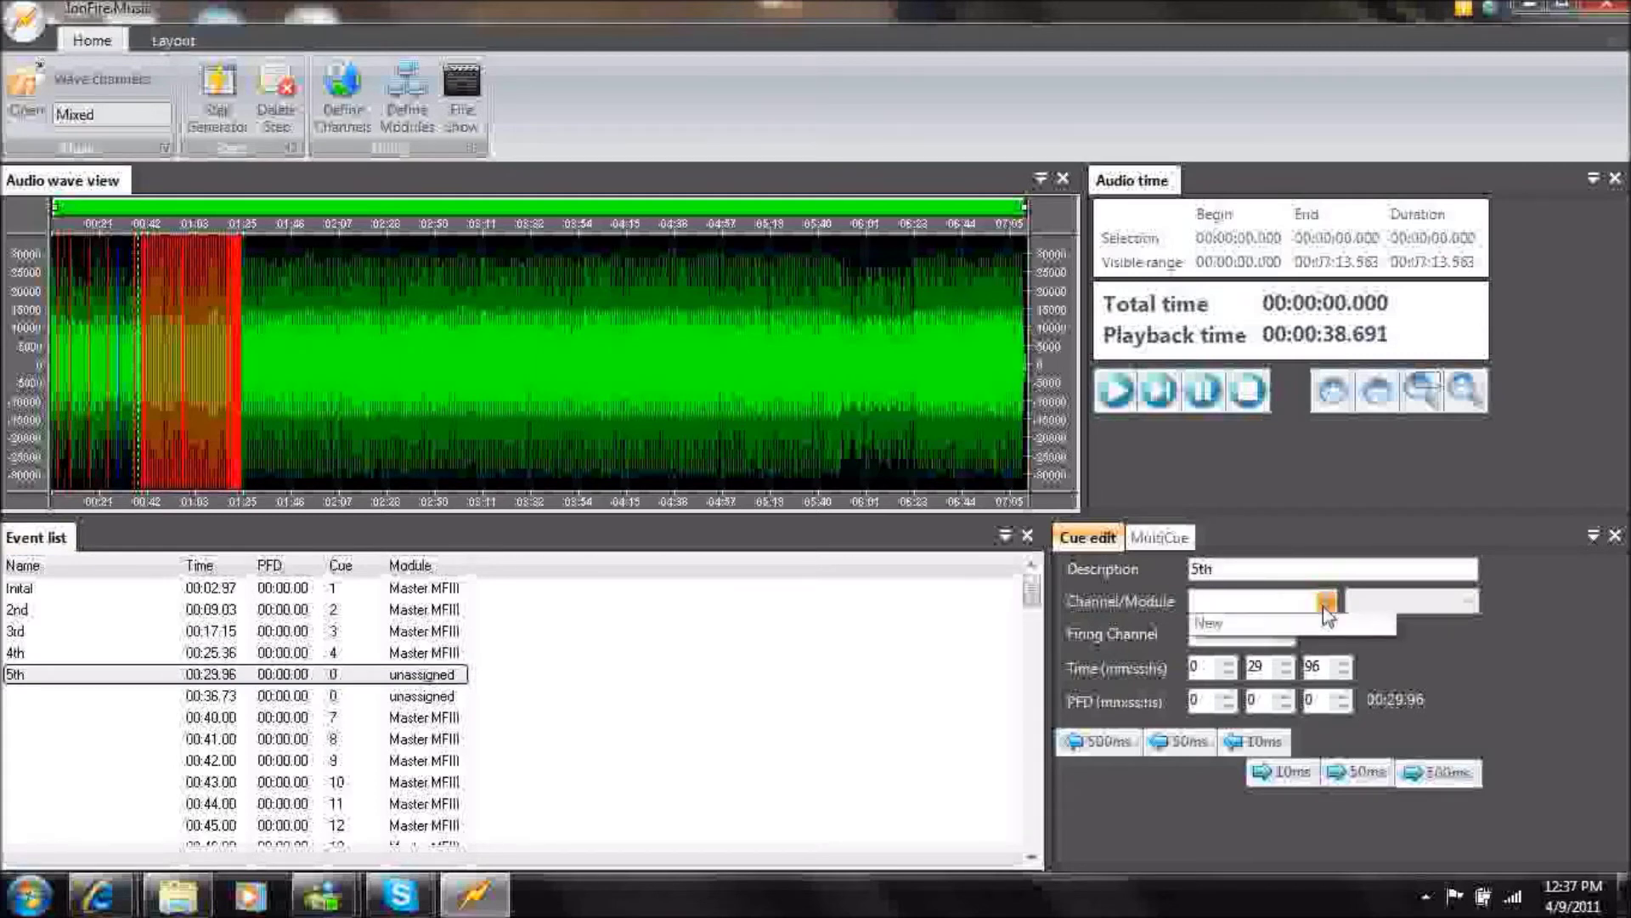
pyautogui.click(1236, 627)
pyautogui.click(1468, 600)
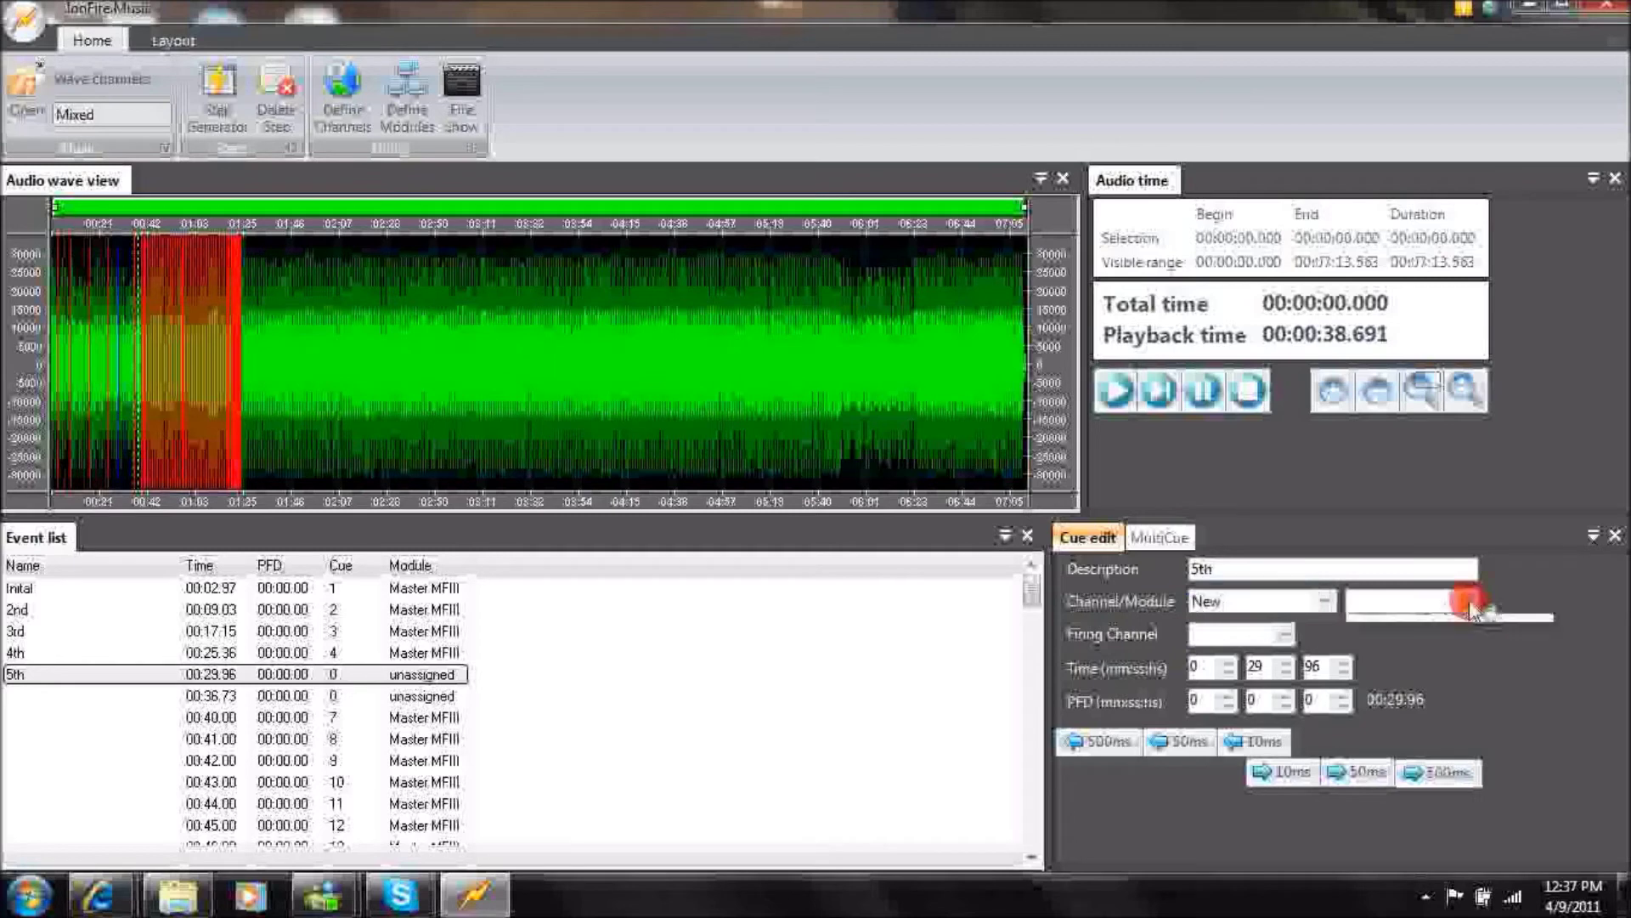
pyautogui.click(1378, 653)
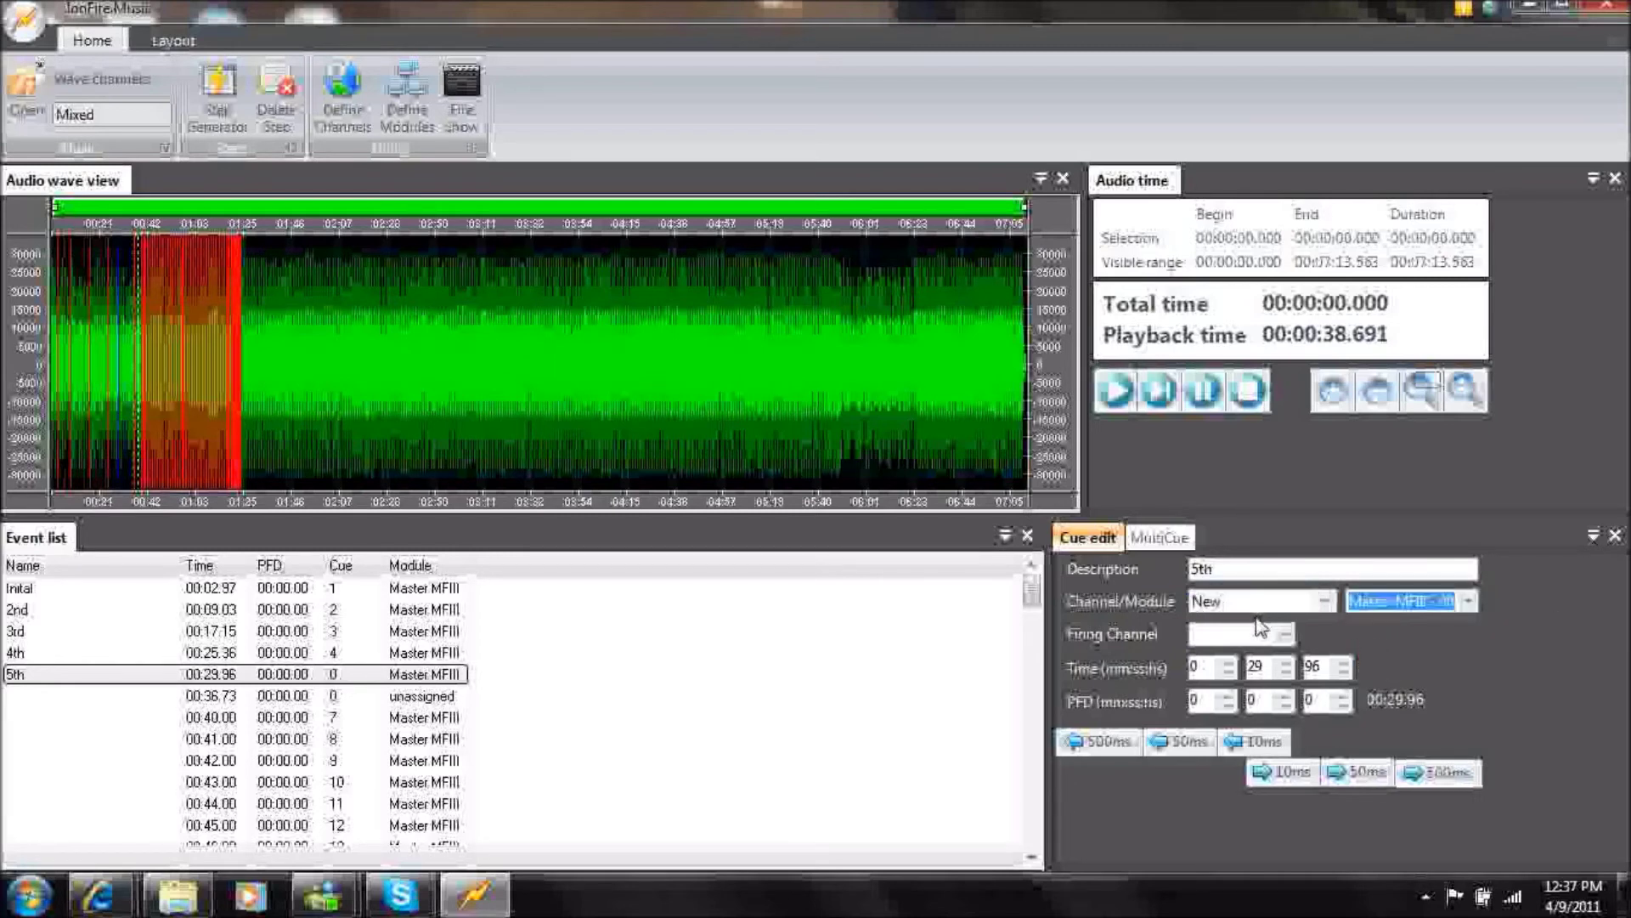
pyautogui.click(1285, 634)
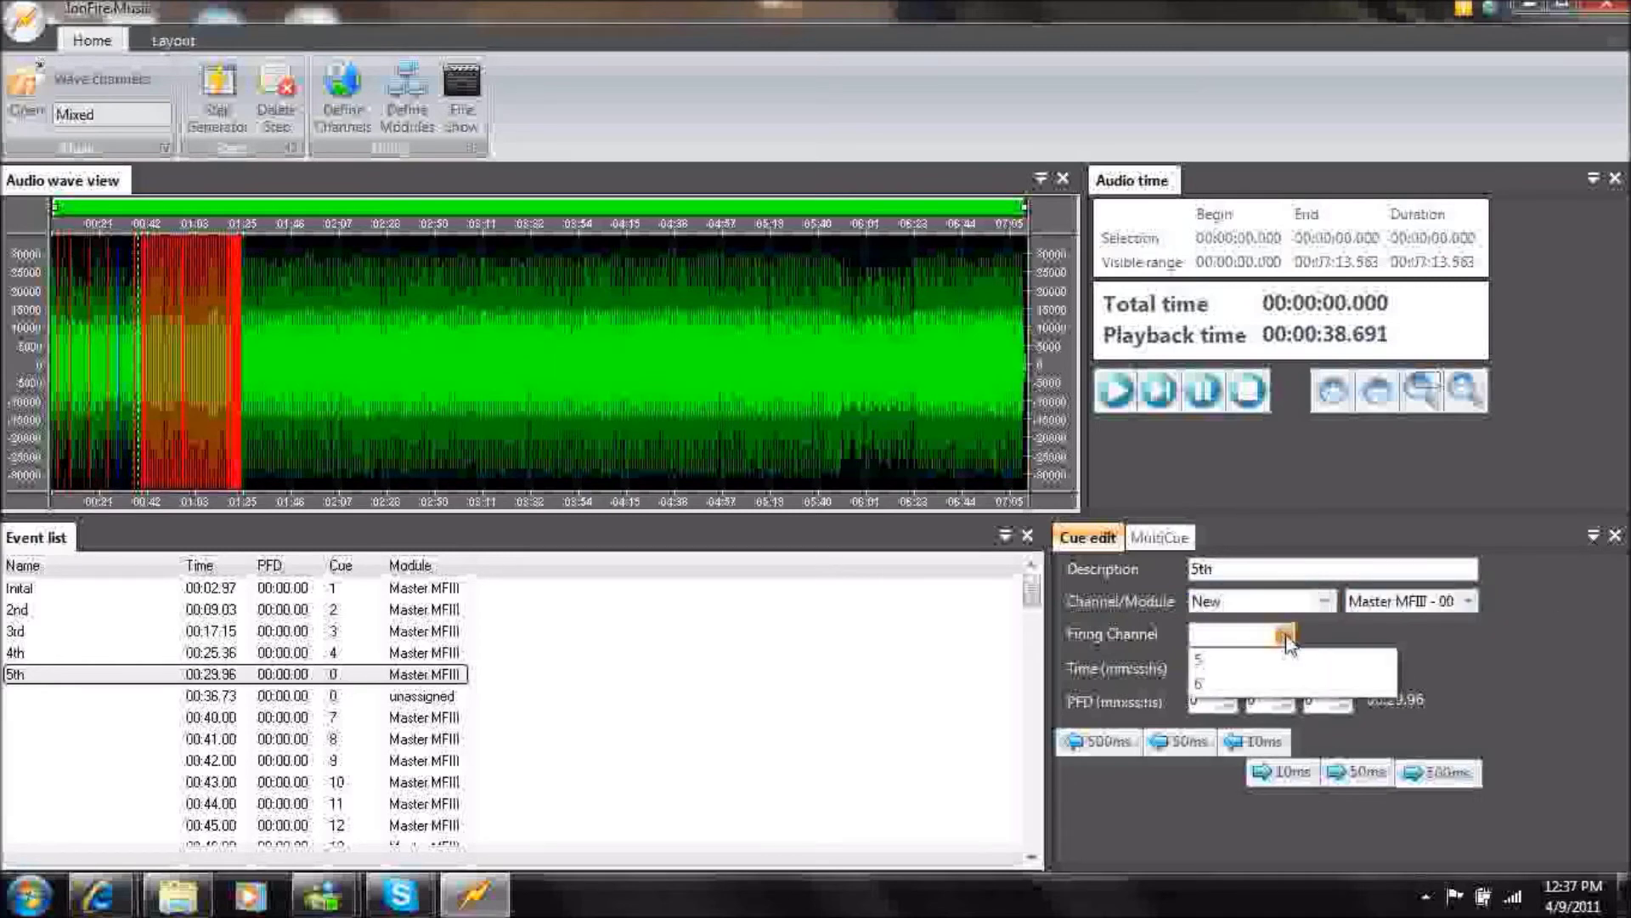
pyautogui.click(1213, 661)
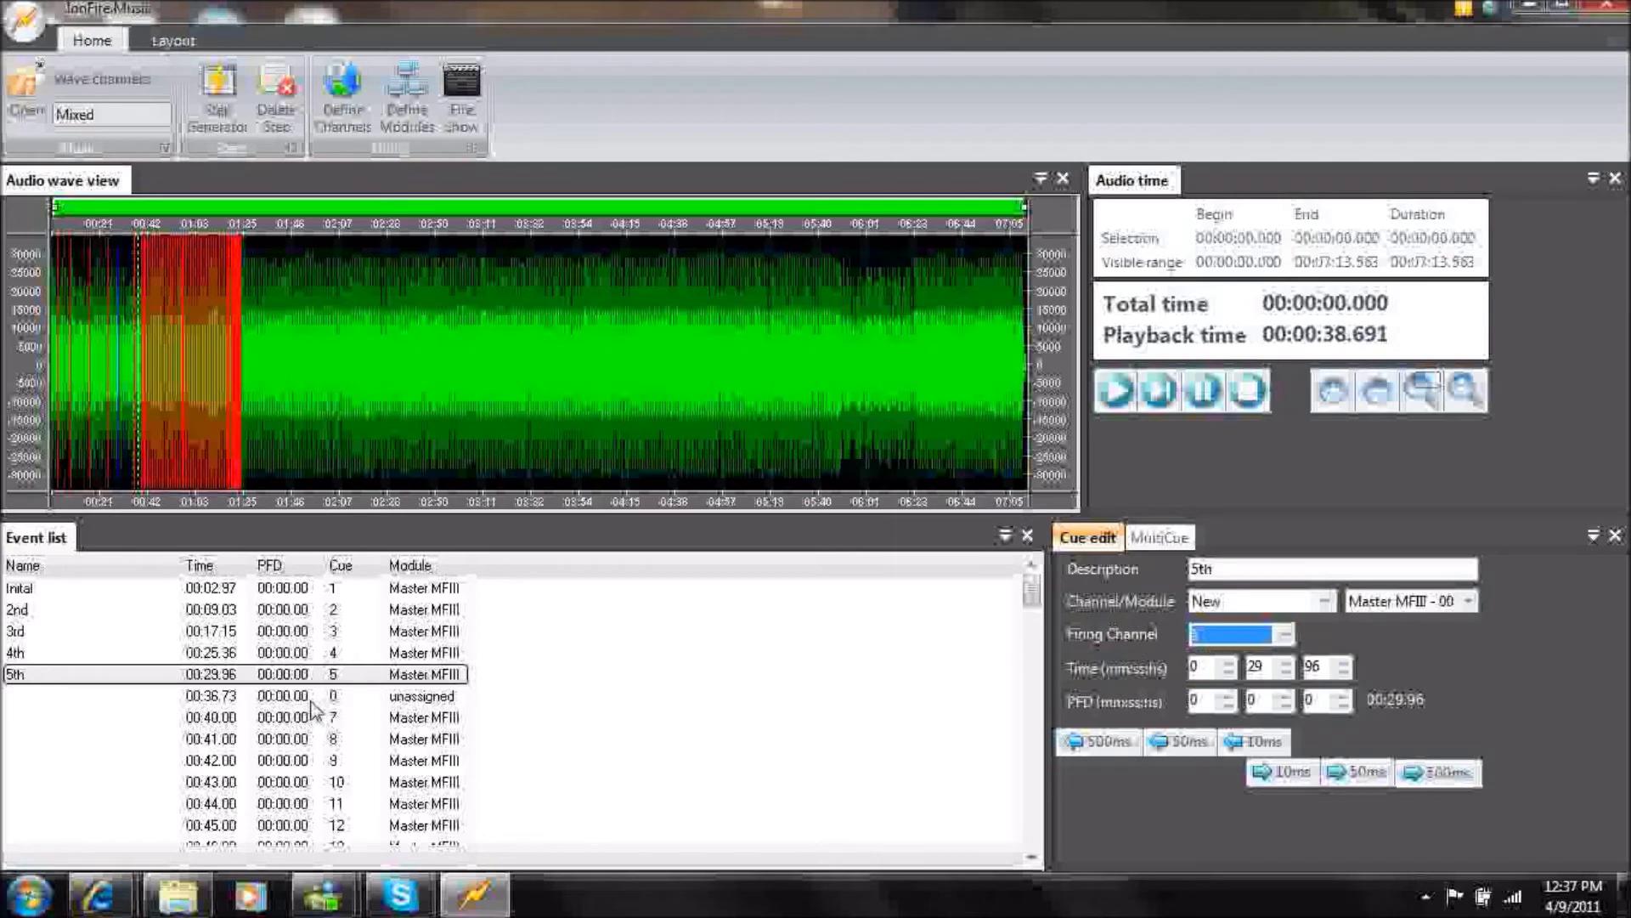
# Describe the cue at 00:36.73 as "6th" and assign it to interface New, module Master MFIII, firing channel 6.
pyautogui.click(345, 701)
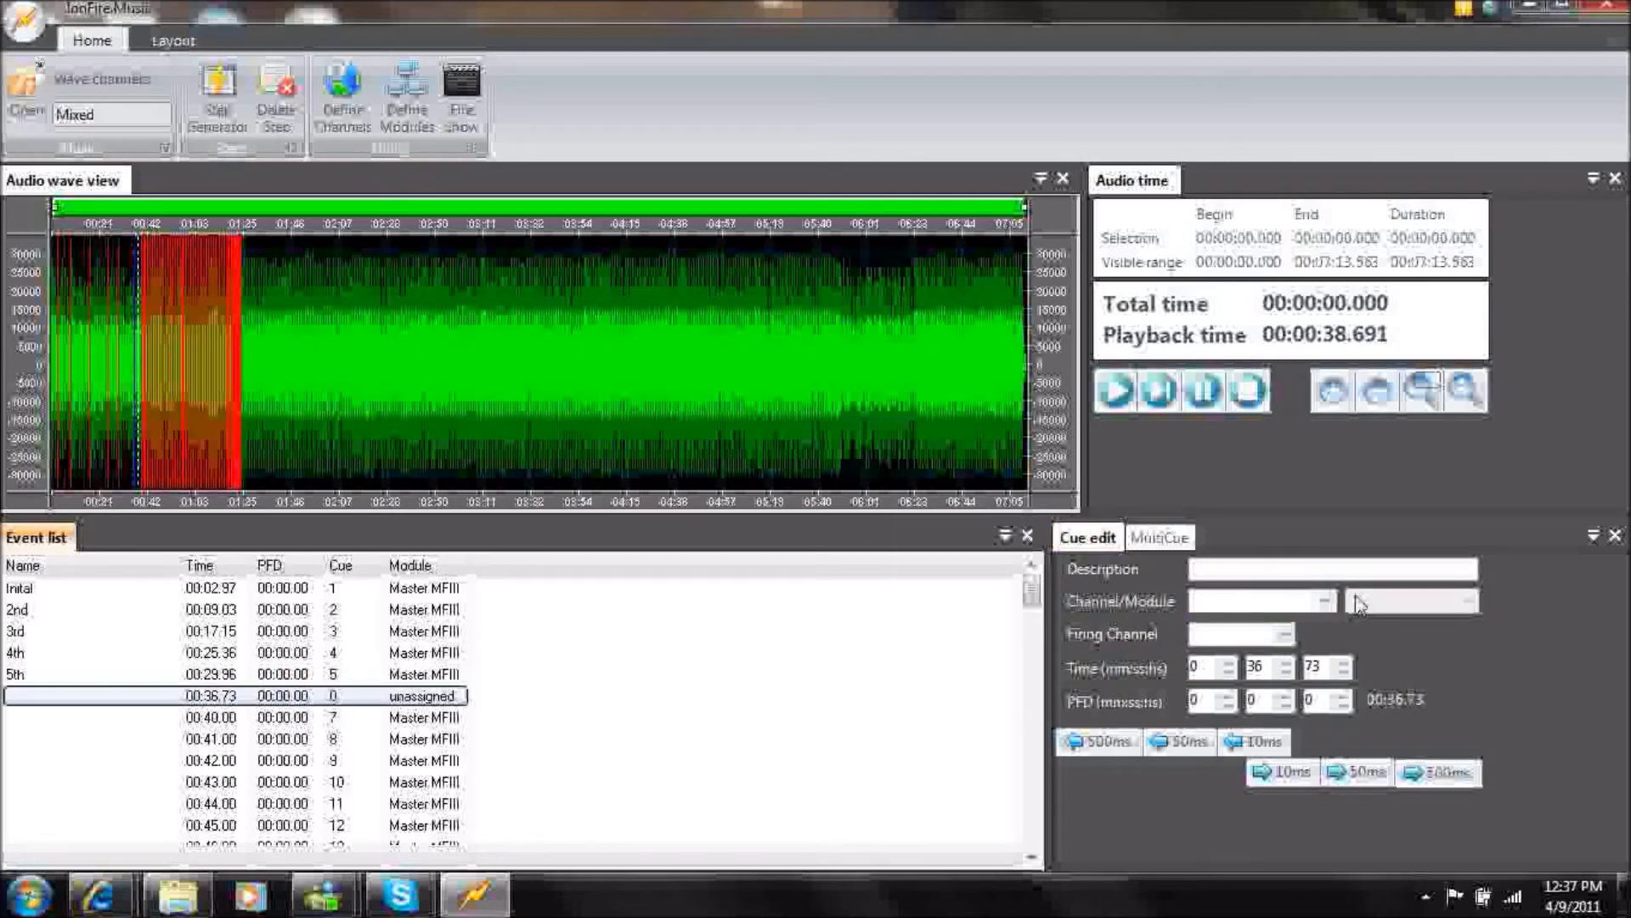
pyautogui.click(1315, 571)
pyautogui.write('6')
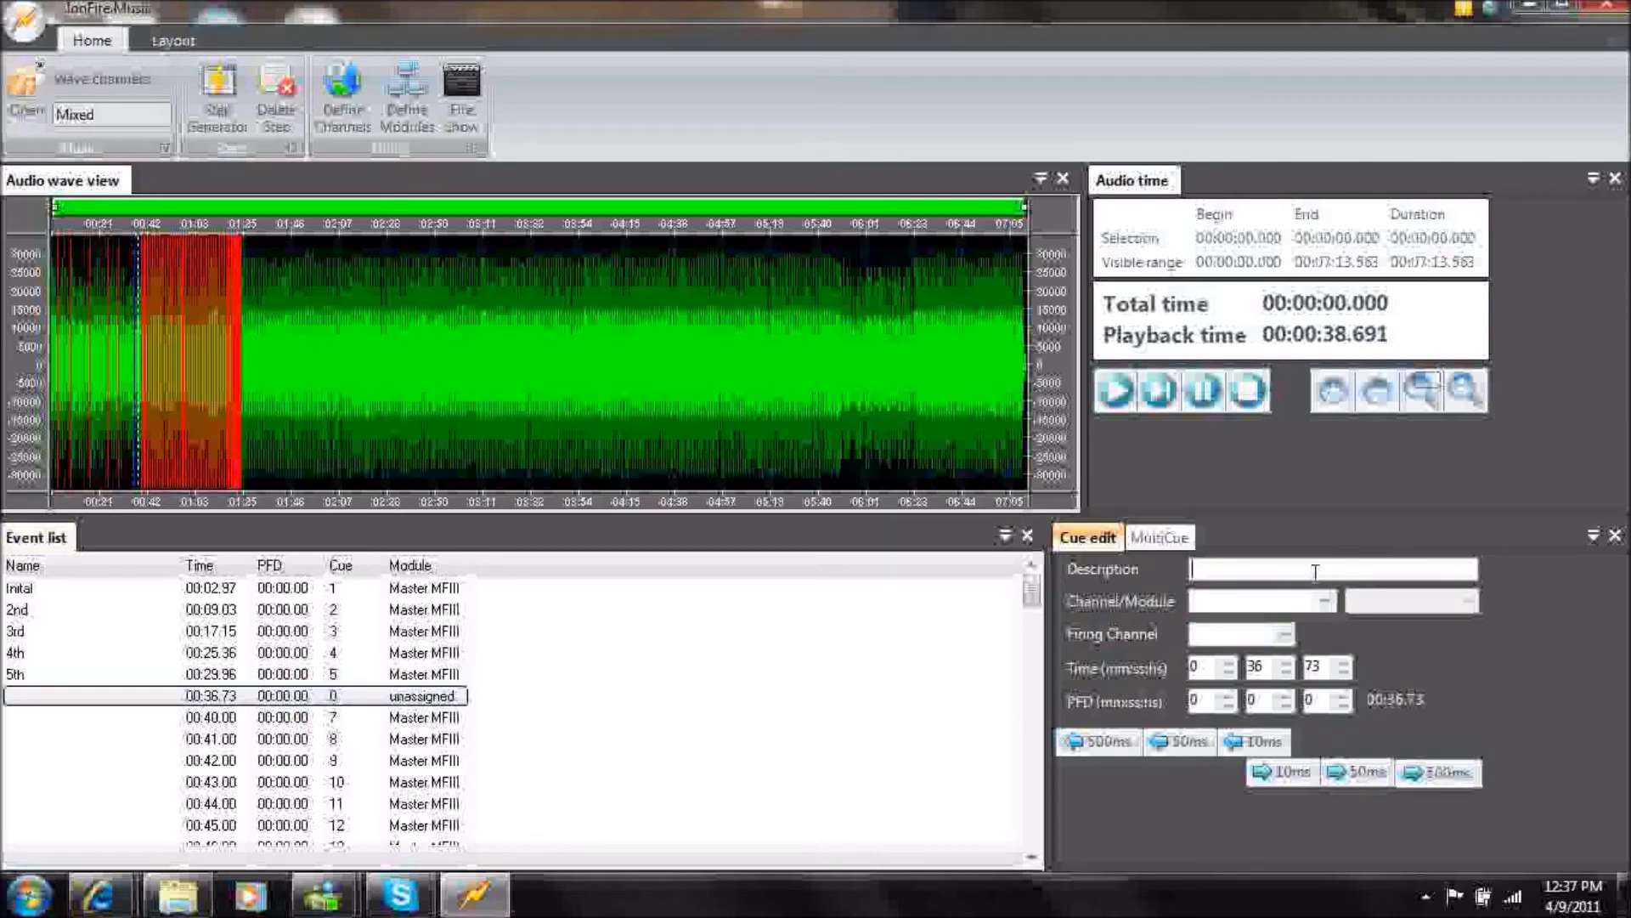
pyautogui.write('th')
pyautogui.click(1326, 604)
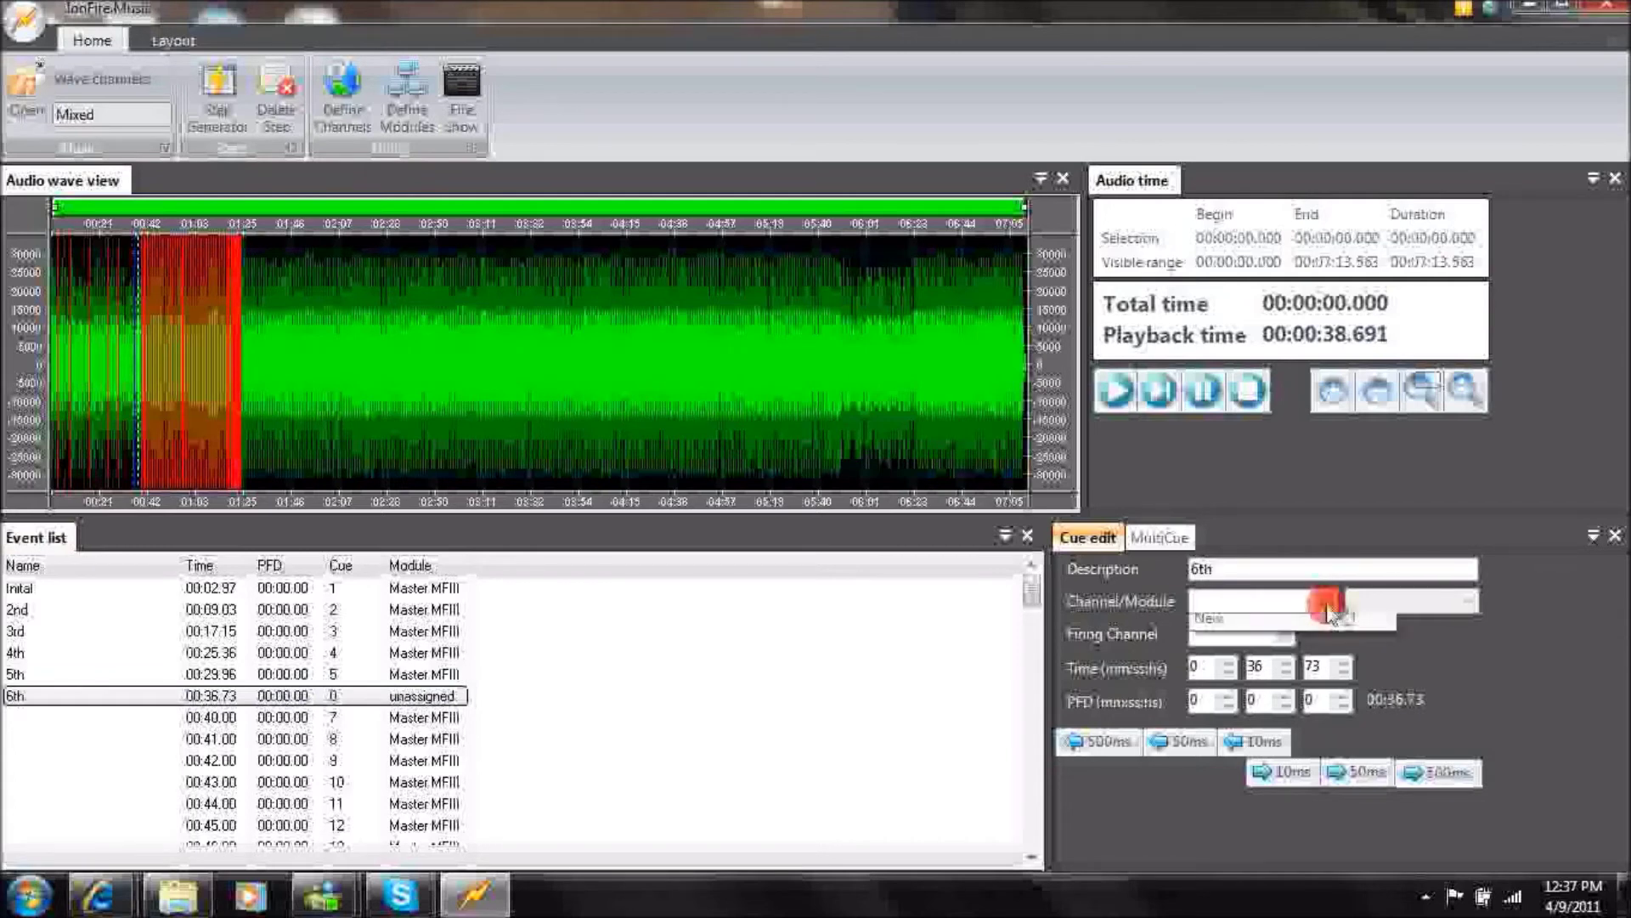
pyautogui.click(1258, 621)
pyautogui.click(1468, 602)
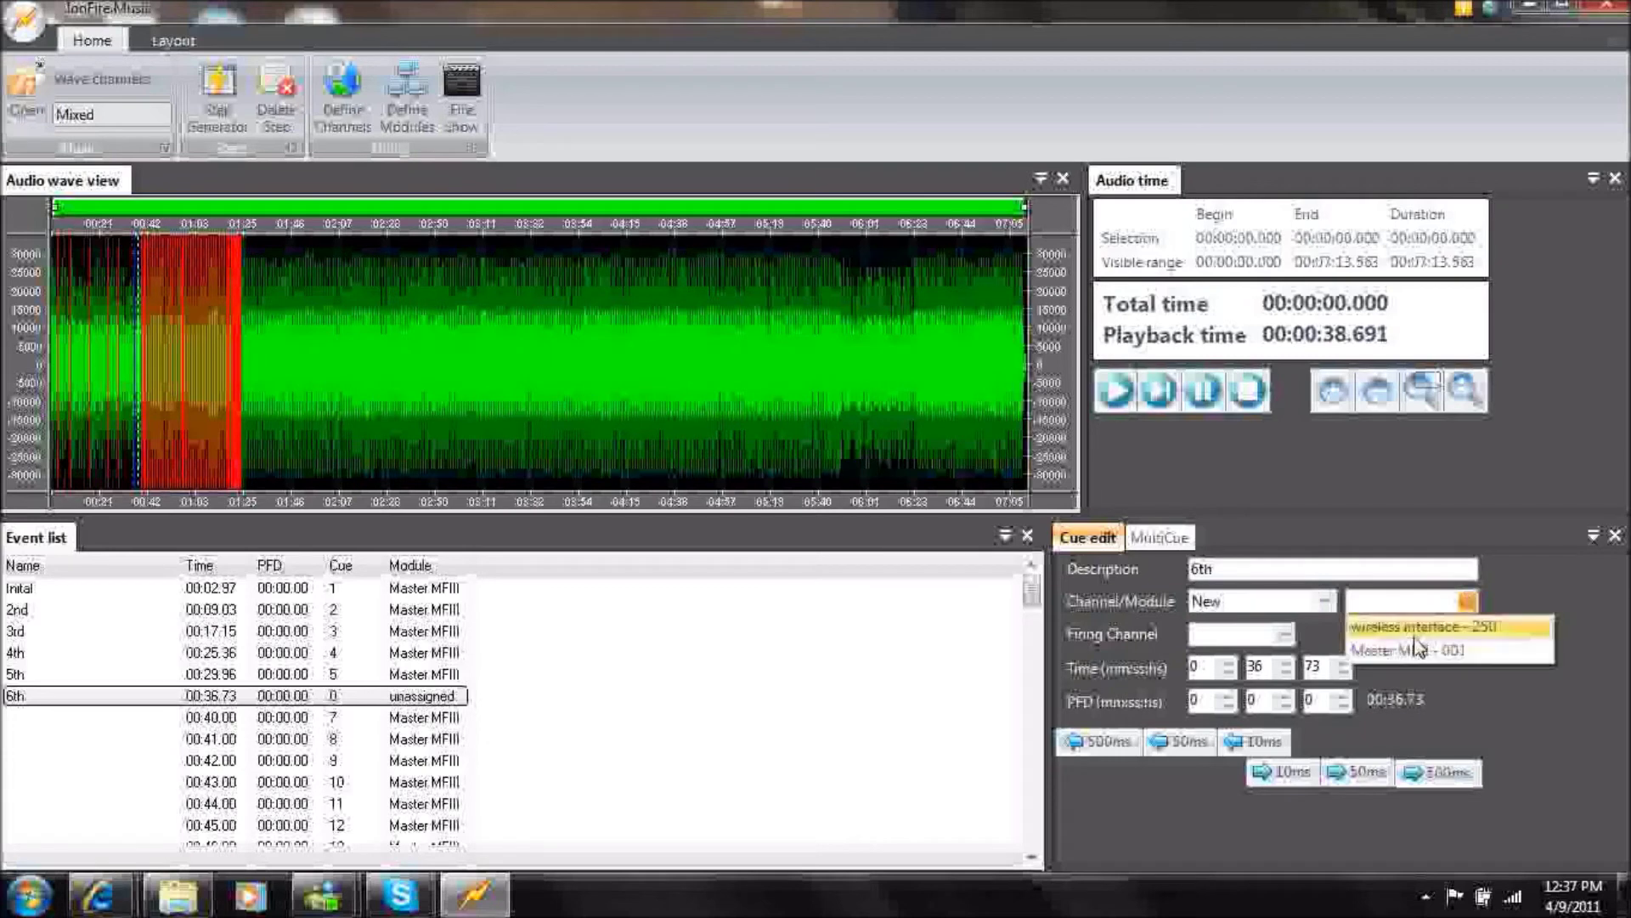
pyautogui.click(1417, 654)
pyautogui.click(1285, 635)
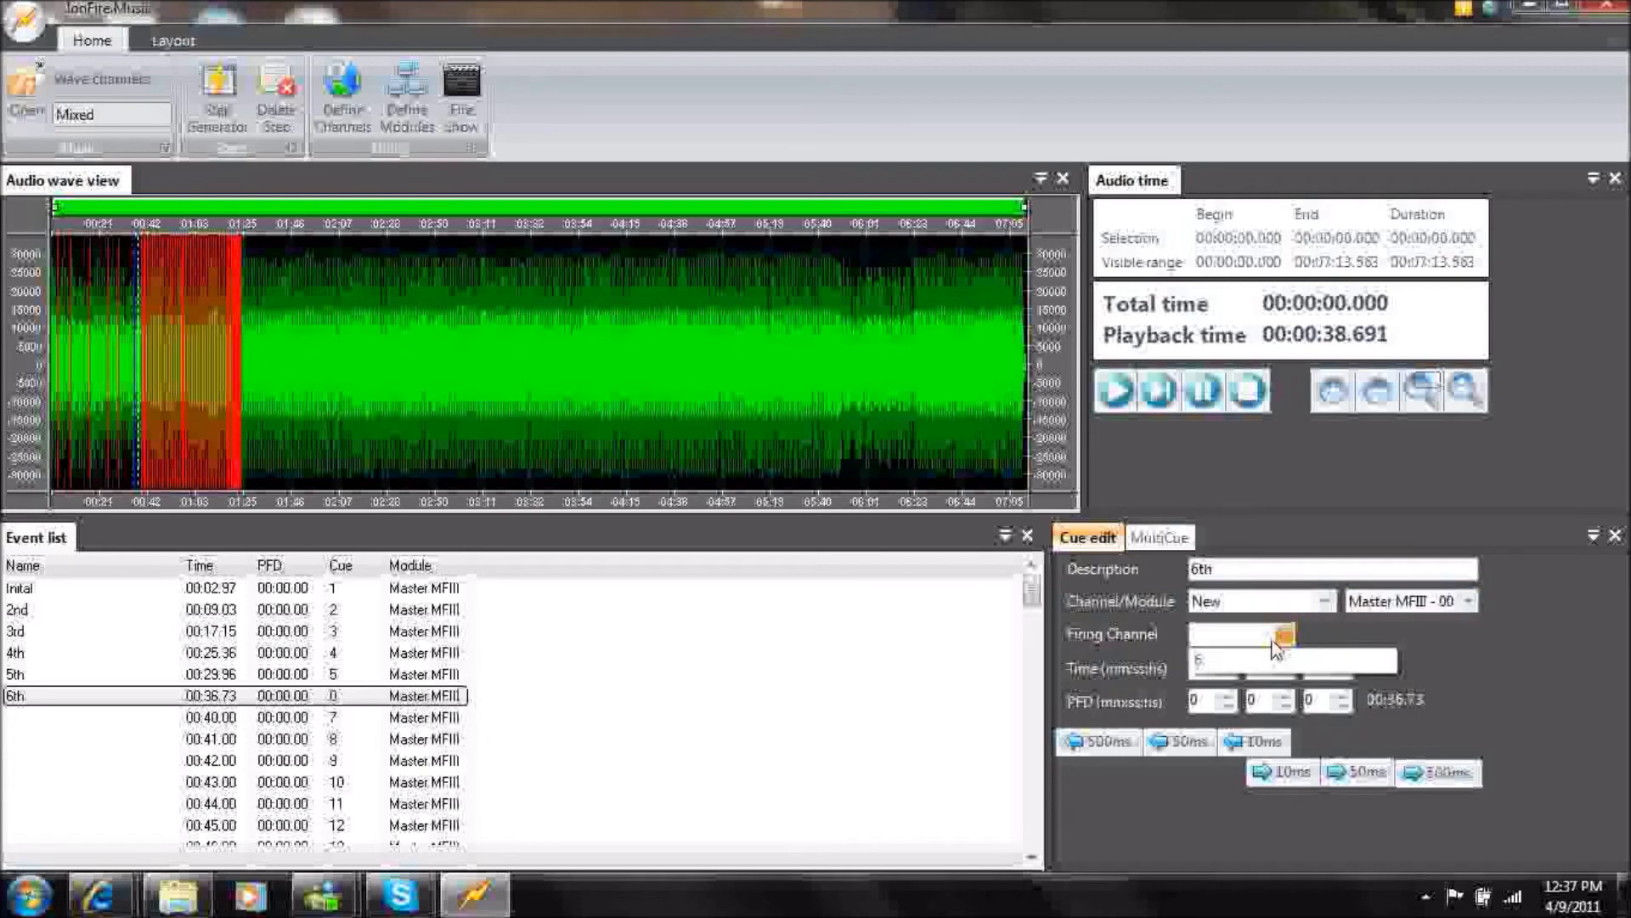
pyautogui.click(1226, 671)
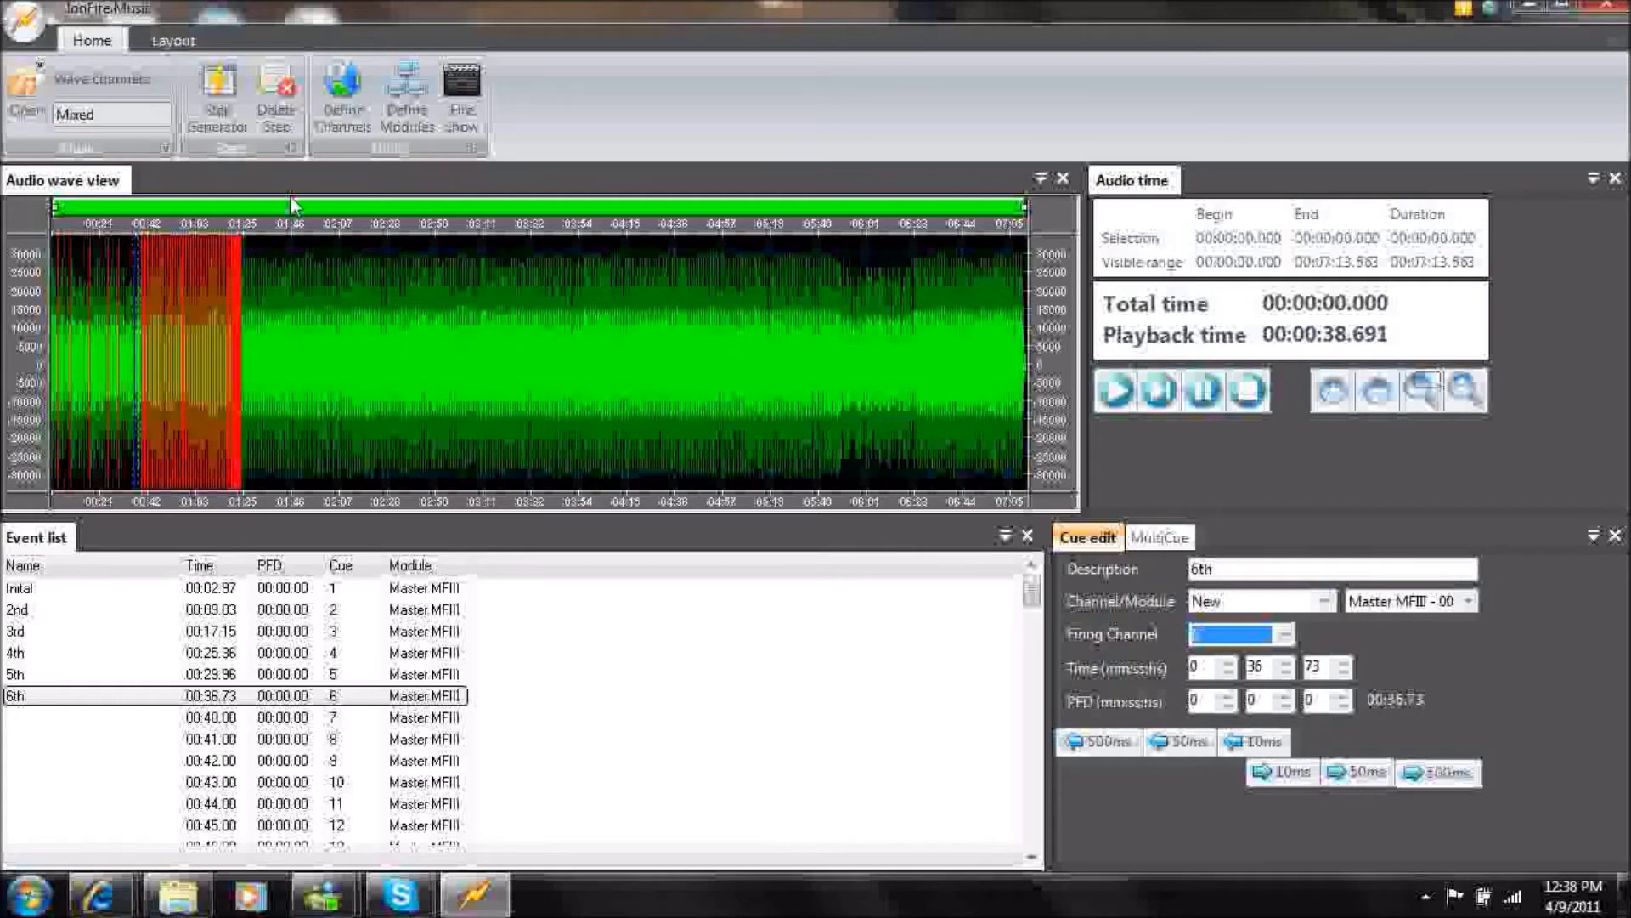
# Open the fire show controls and connect all interfaces, with channel New on port COM6.
pyautogui.click(461, 107)
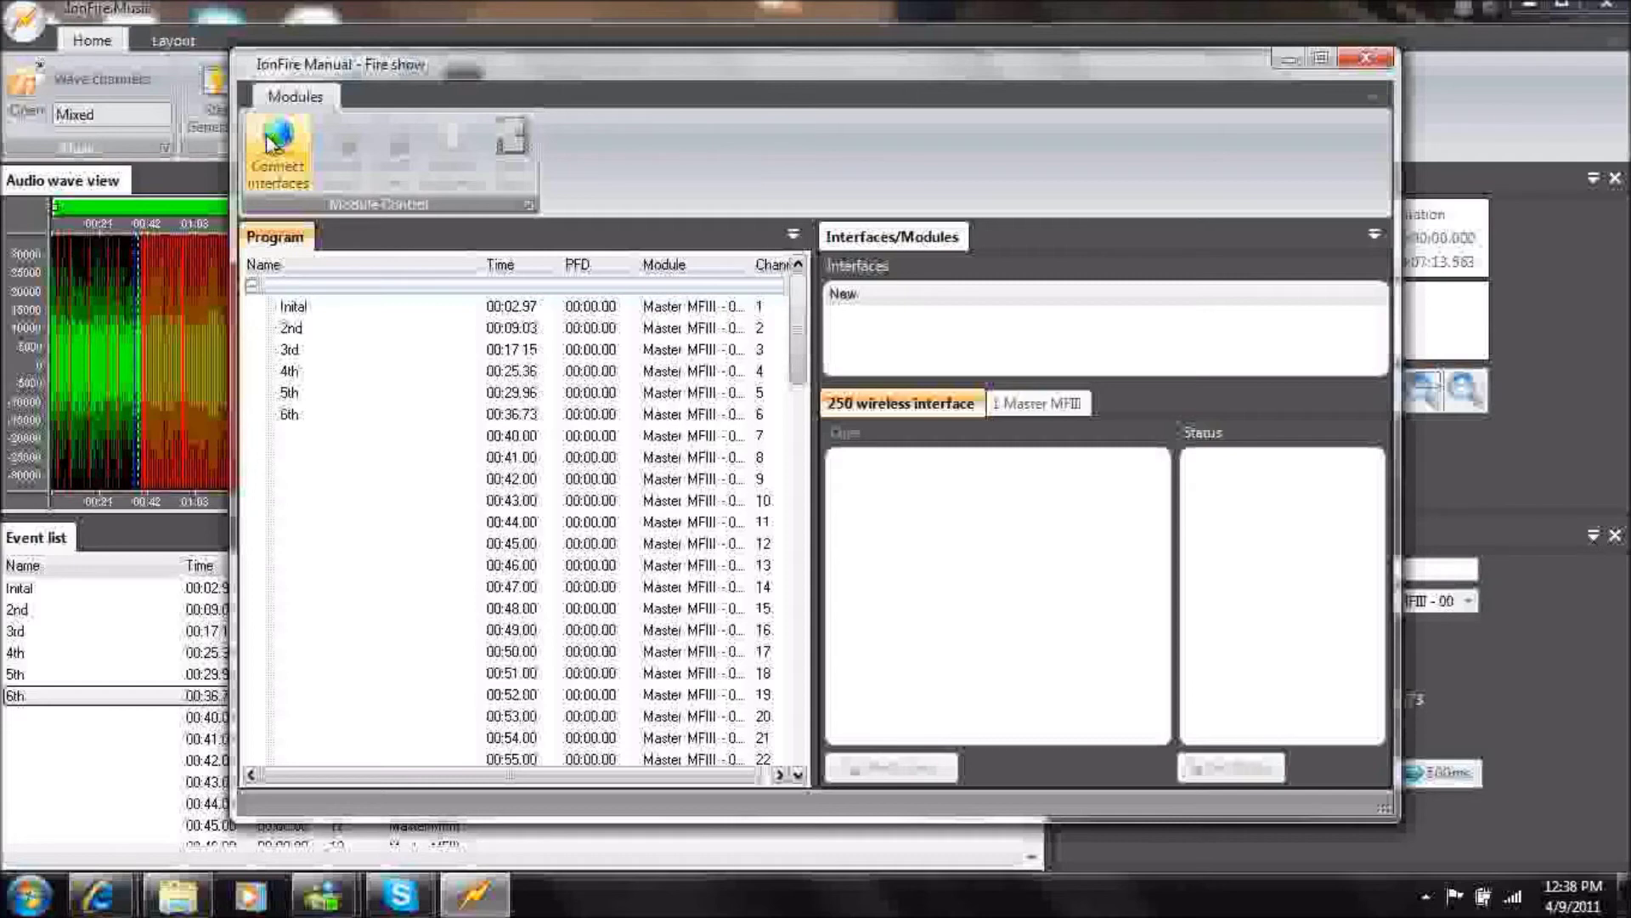
pyautogui.click(267, 143)
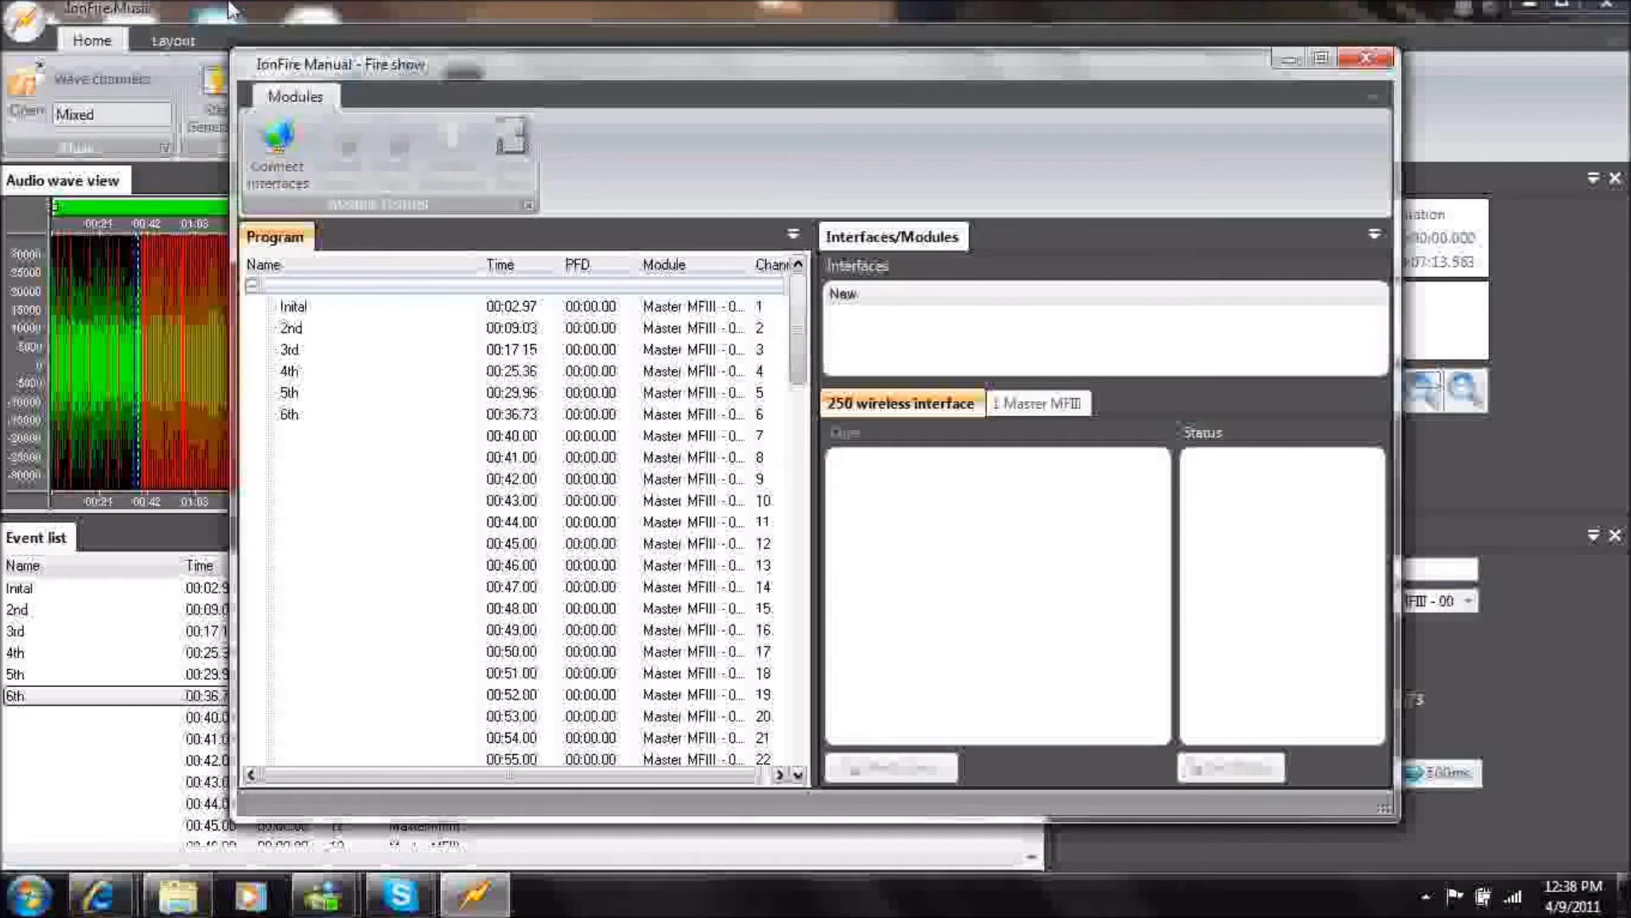
pyautogui.click(286, 165)
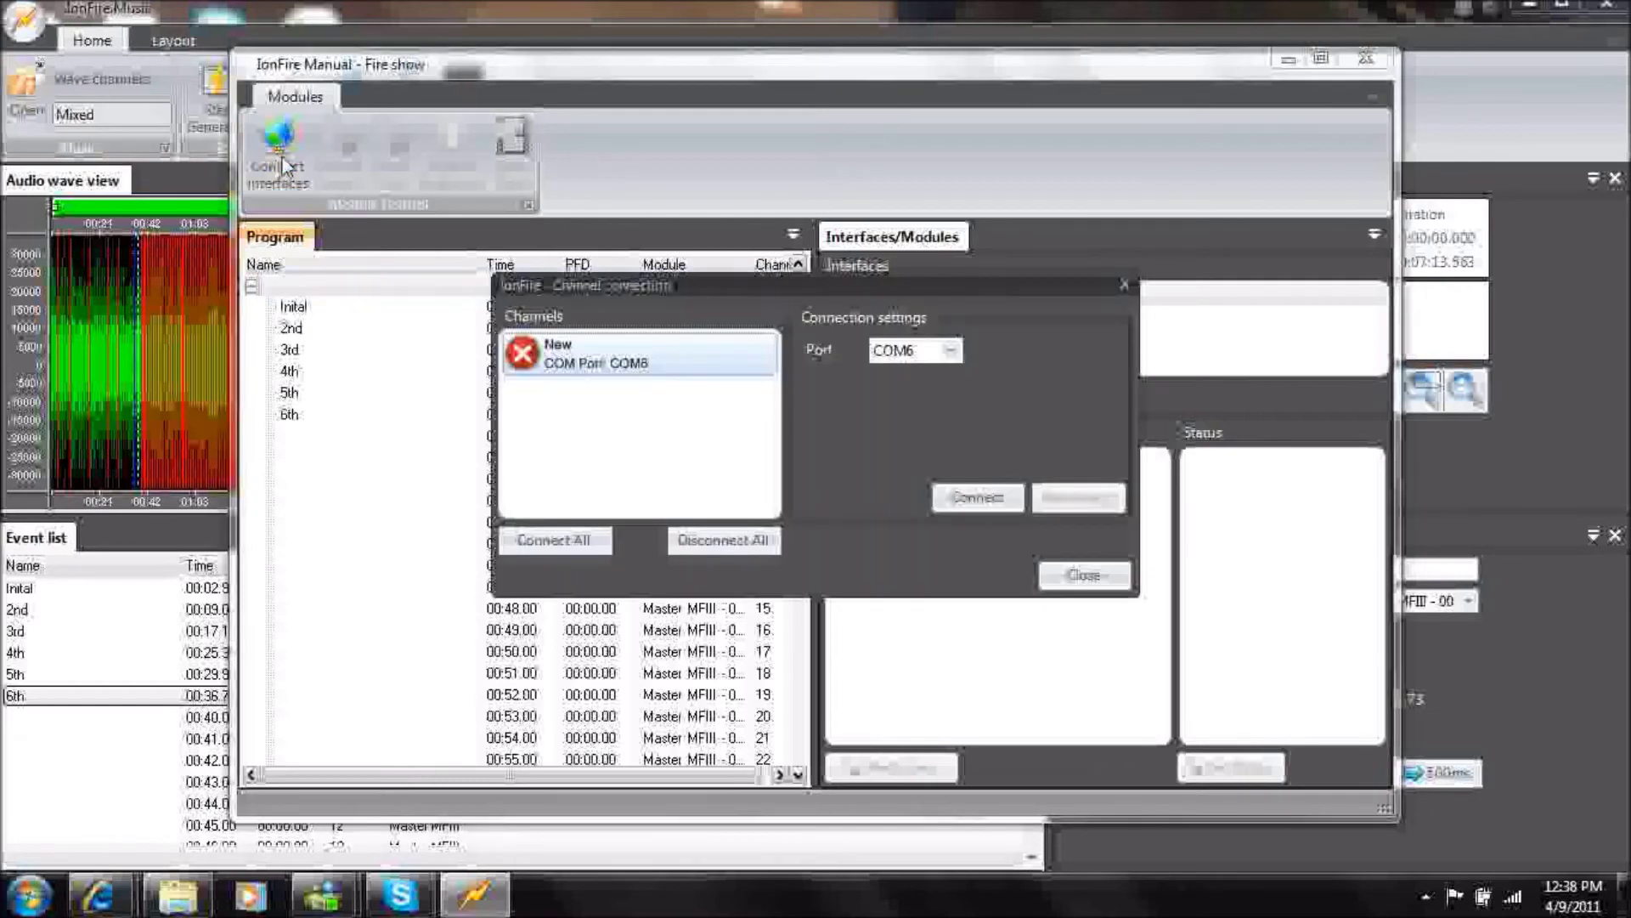
pyautogui.click(544, 548)
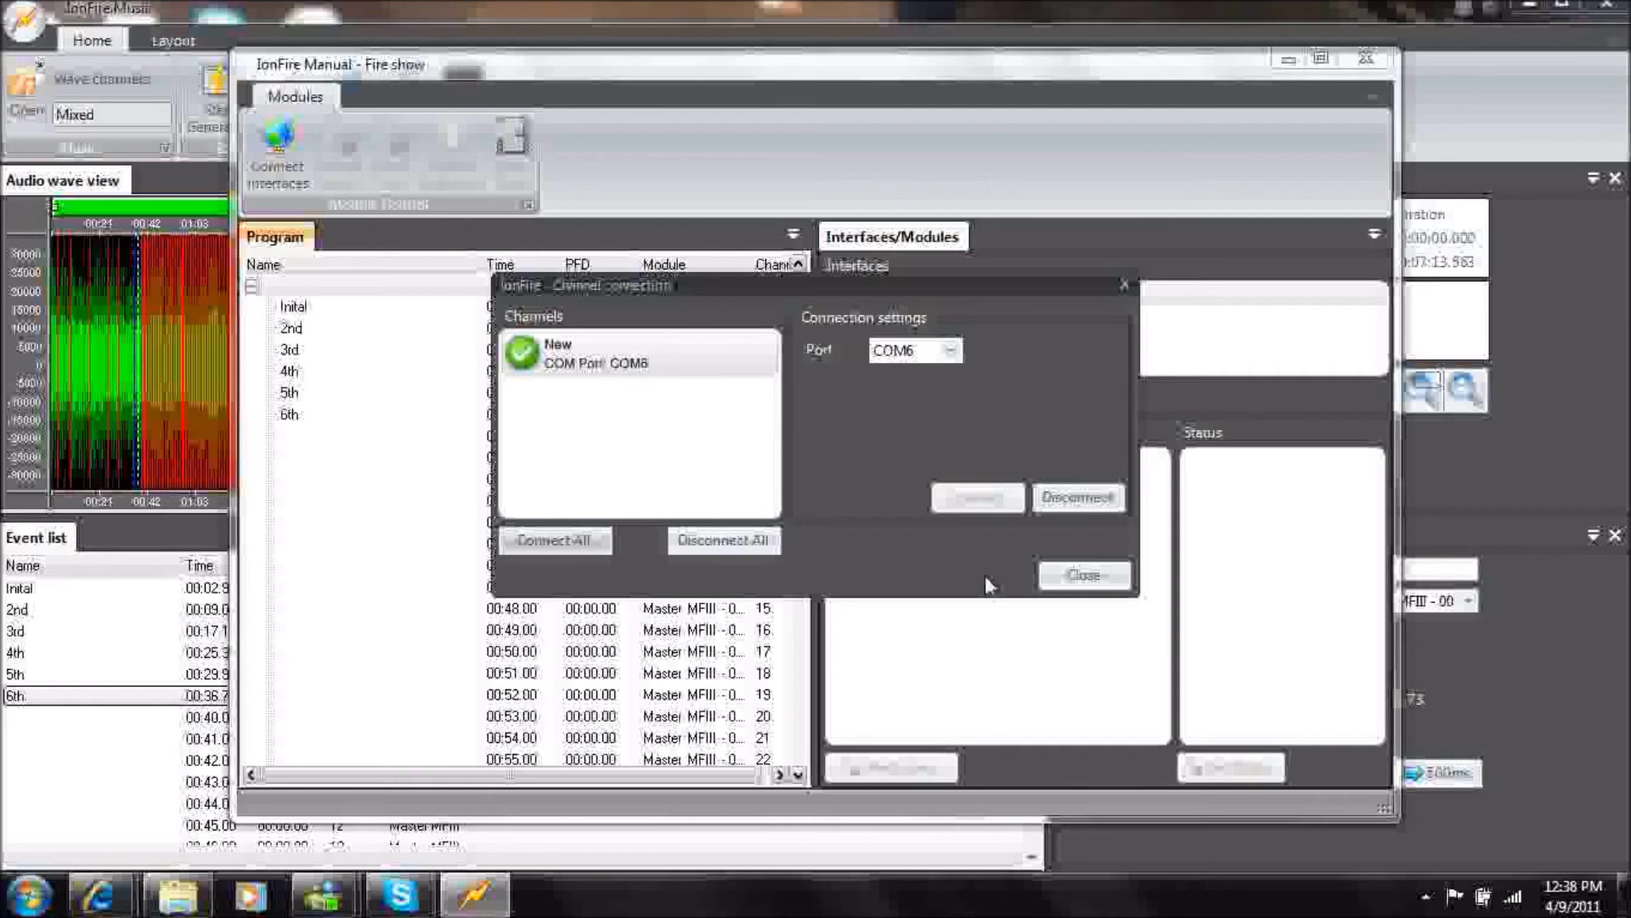
pyautogui.click(1072, 581)
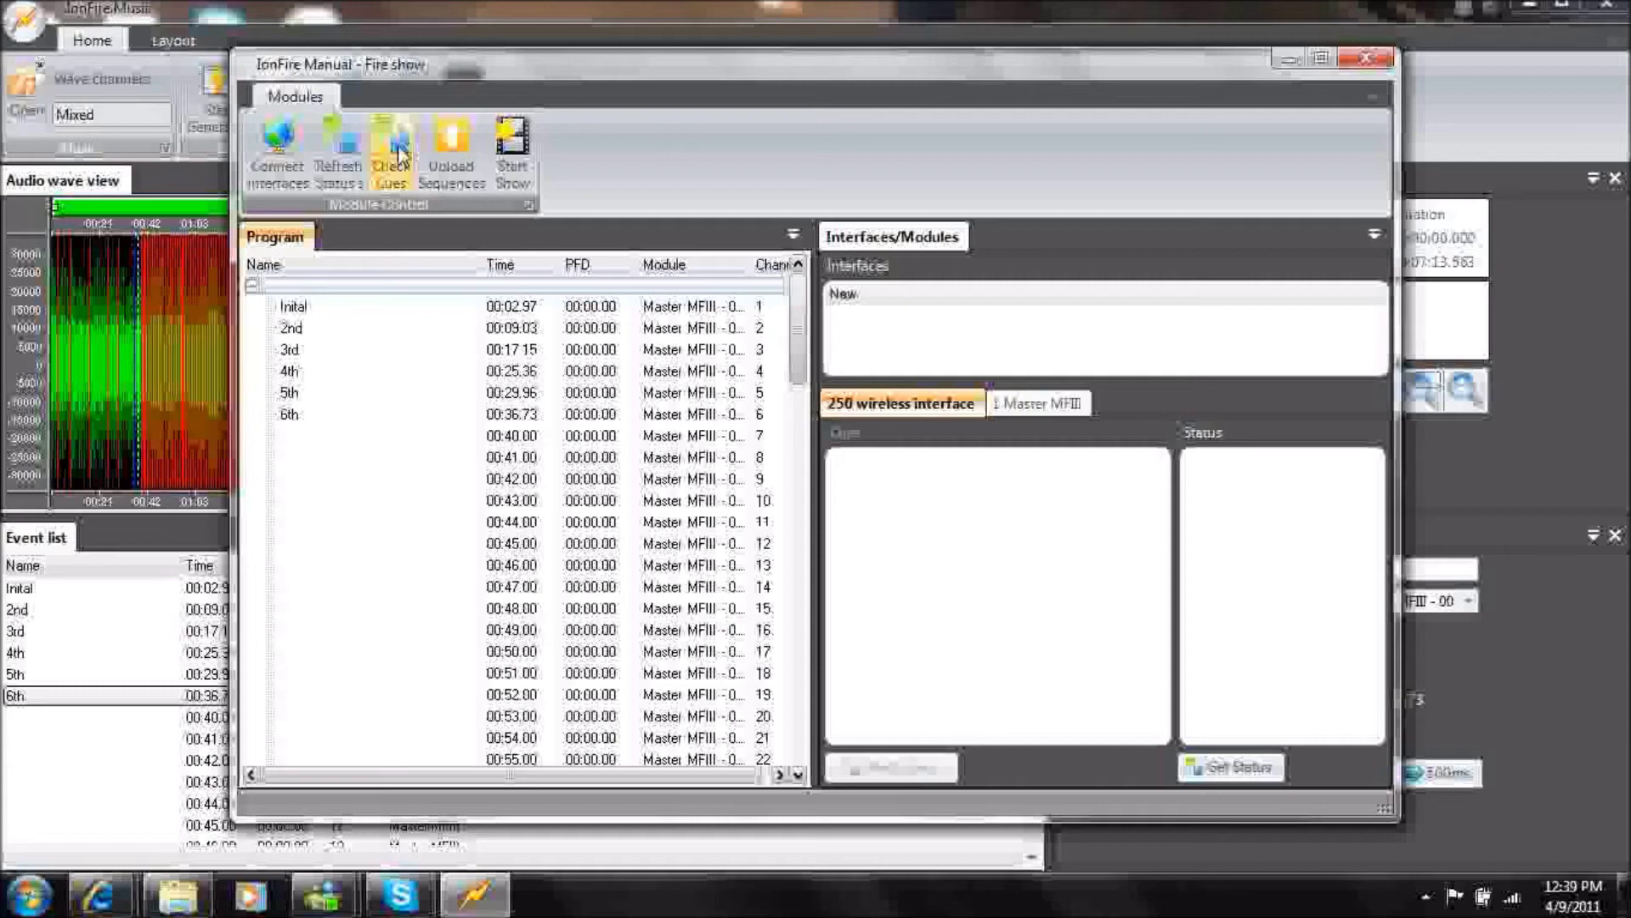
# Check the modules' cues, examine the Master MFIII cue list through cue 100, and get that module's status.
pyautogui.click(399, 156)
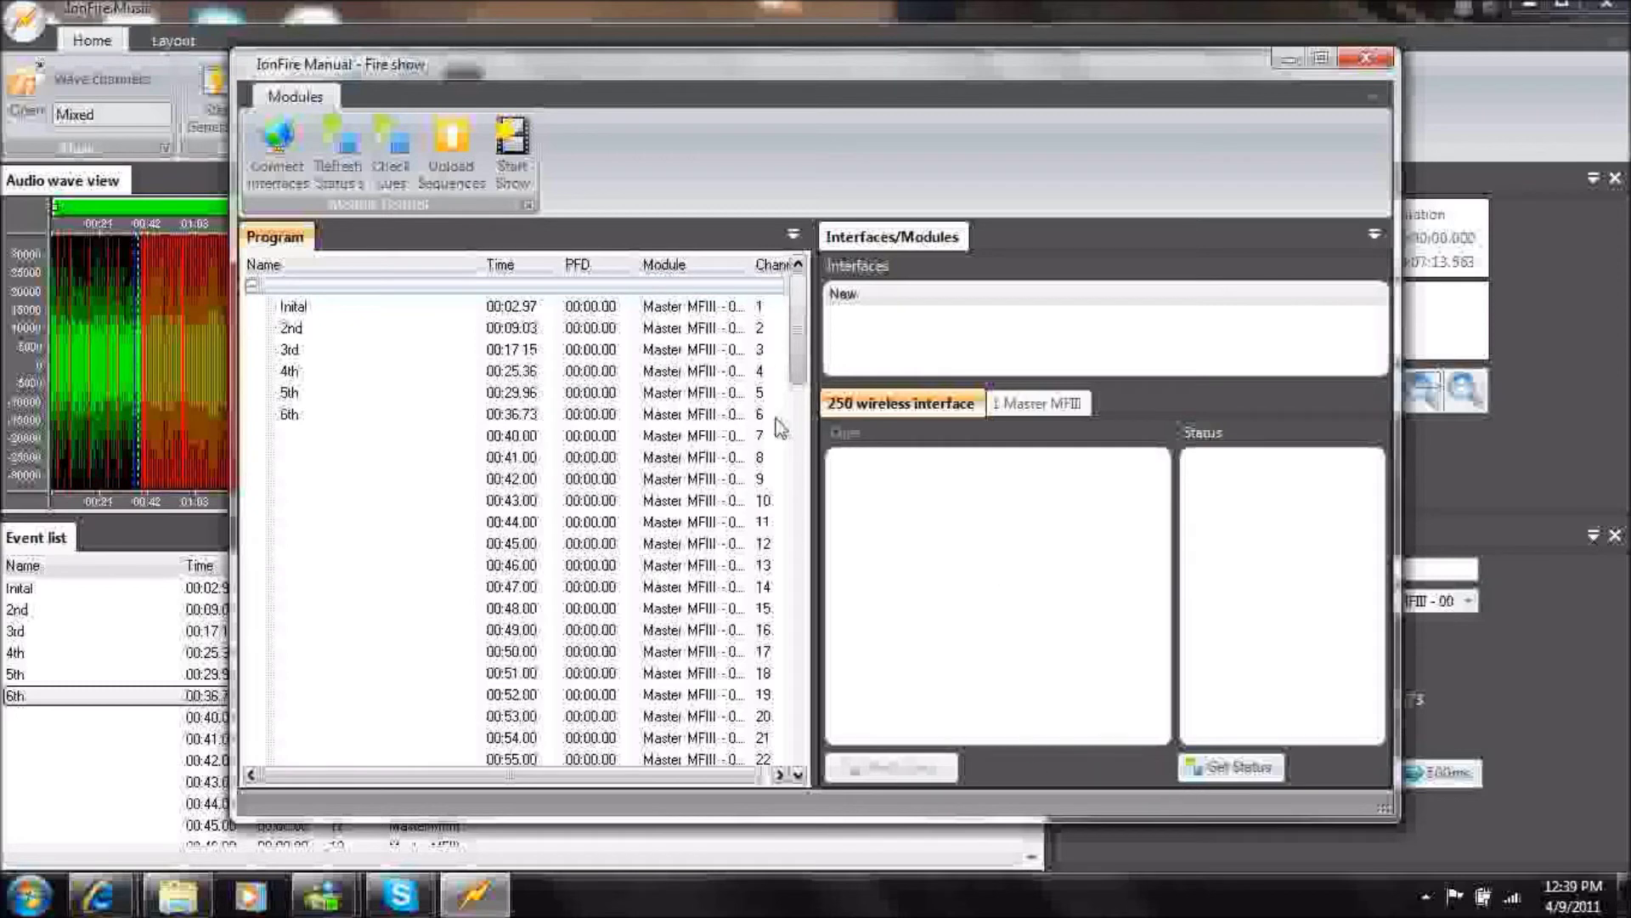
pyautogui.click(299, 308)
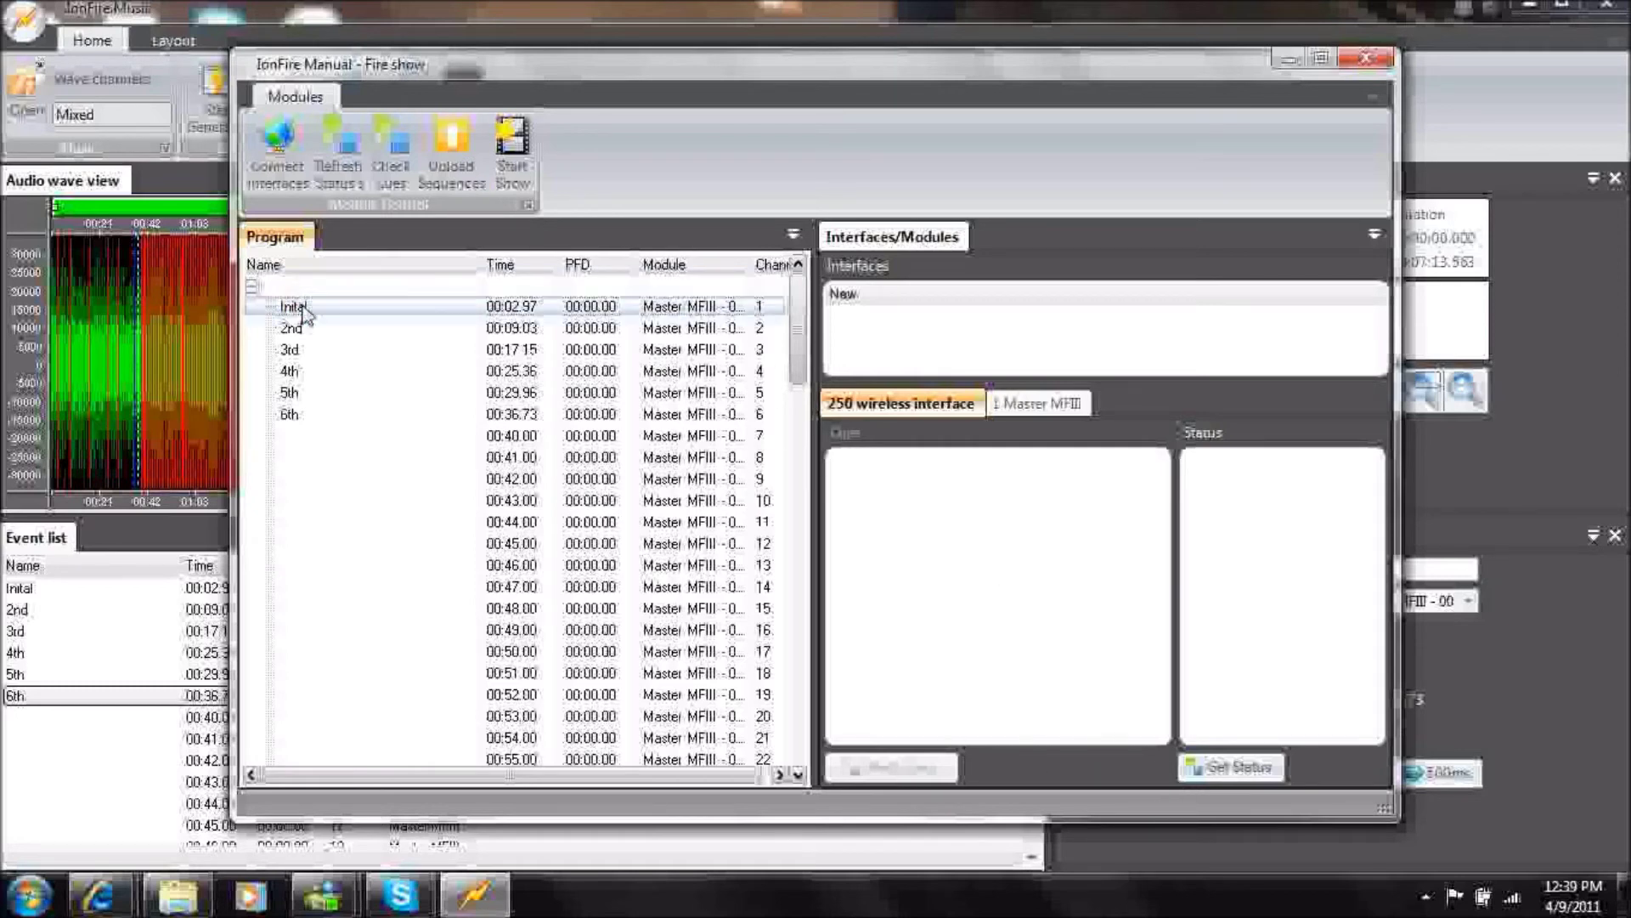
pyautogui.moveTo(799, 306)
pyautogui.mouseDown()
pyautogui.moveTo(805, 671)
pyautogui.moveTo(792, 284)
pyautogui.mouseUp()
pyautogui.click(899, 237)
pyautogui.click(1022, 407)
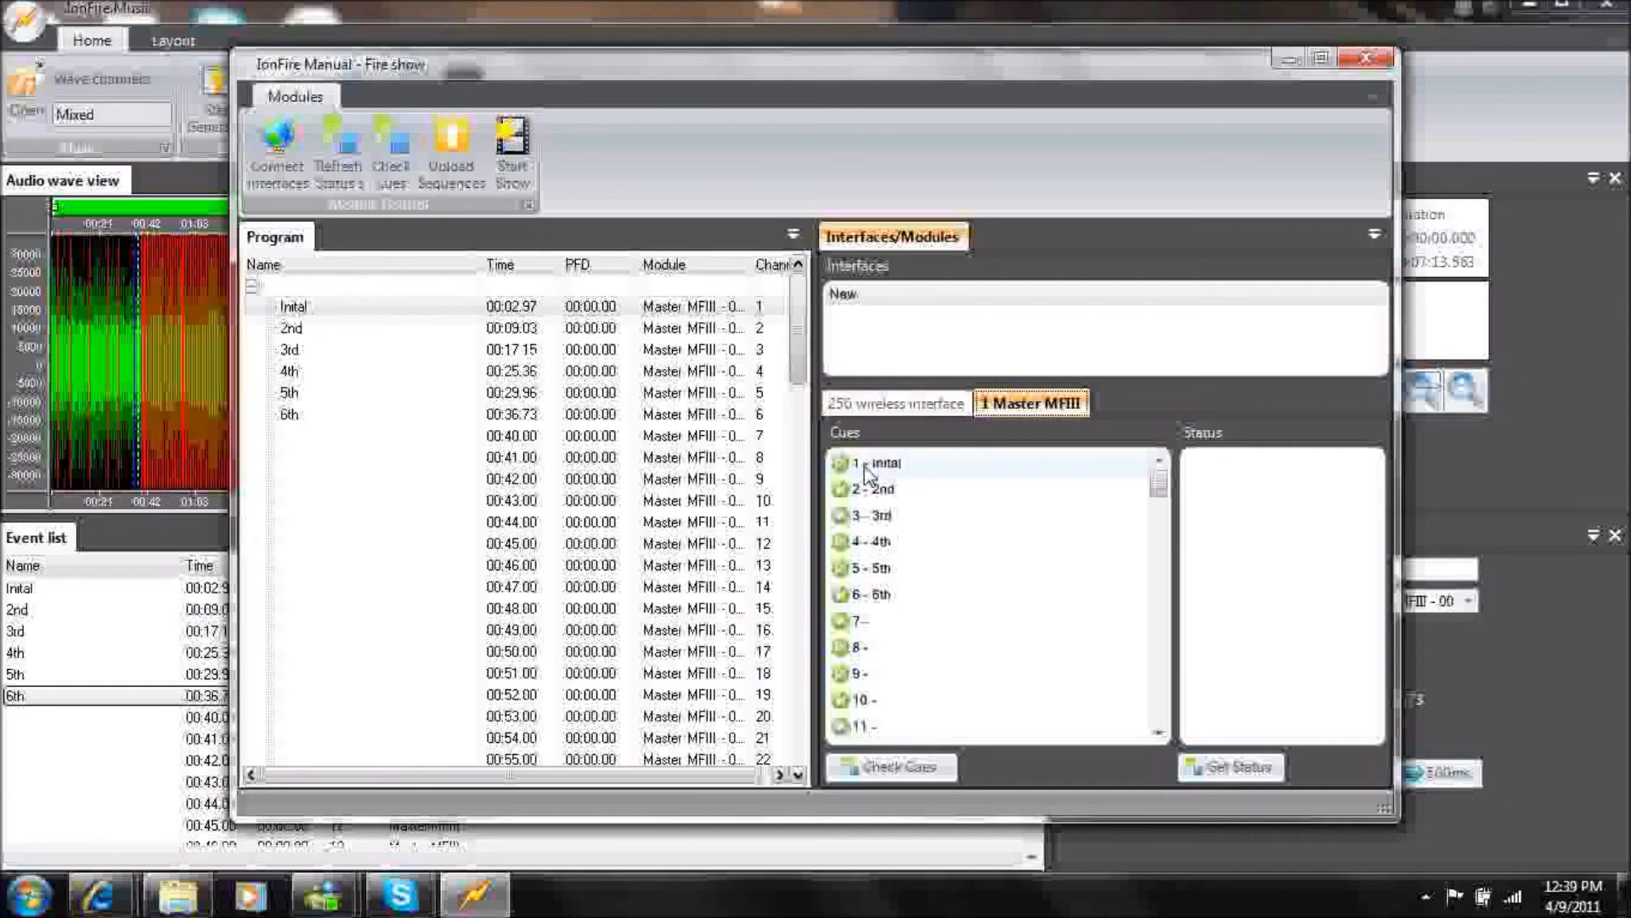
pyautogui.click(1162, 494)
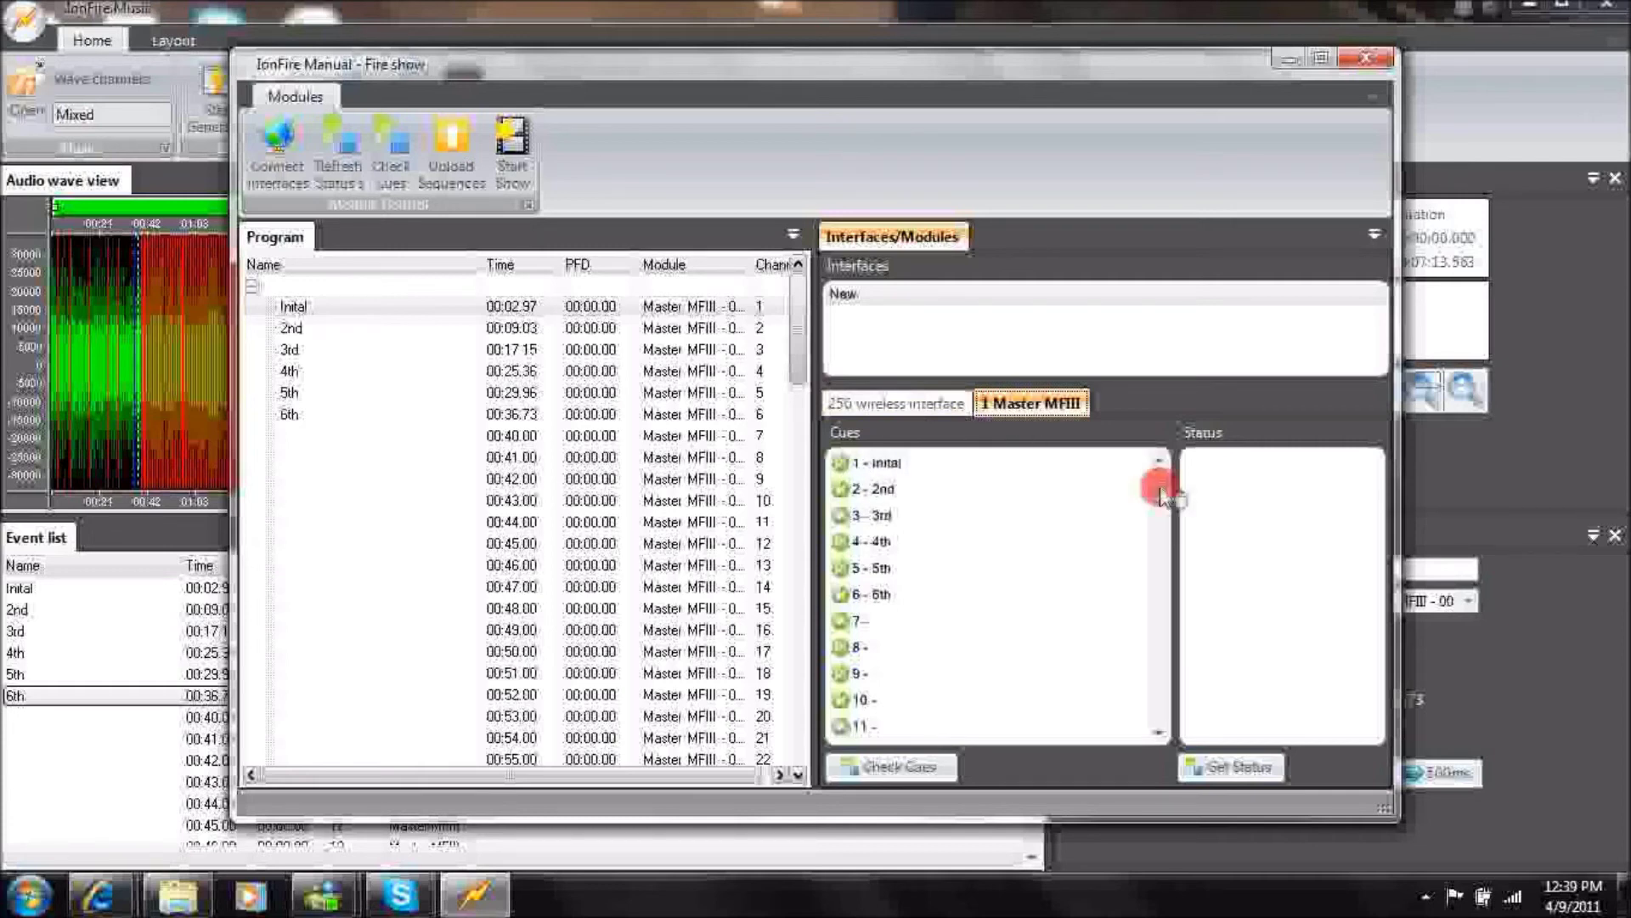
pyautogui.moveTo(1162, 494)
pyautogui.mouseDown()
pyautogui.moveTo(1163, 510)
pyautogui.moveTo(1162, 496)
pyautogui.mouseUp()
pyautogui.moveTo(1157, 494); pyautogui.dragTo(1199, 740)
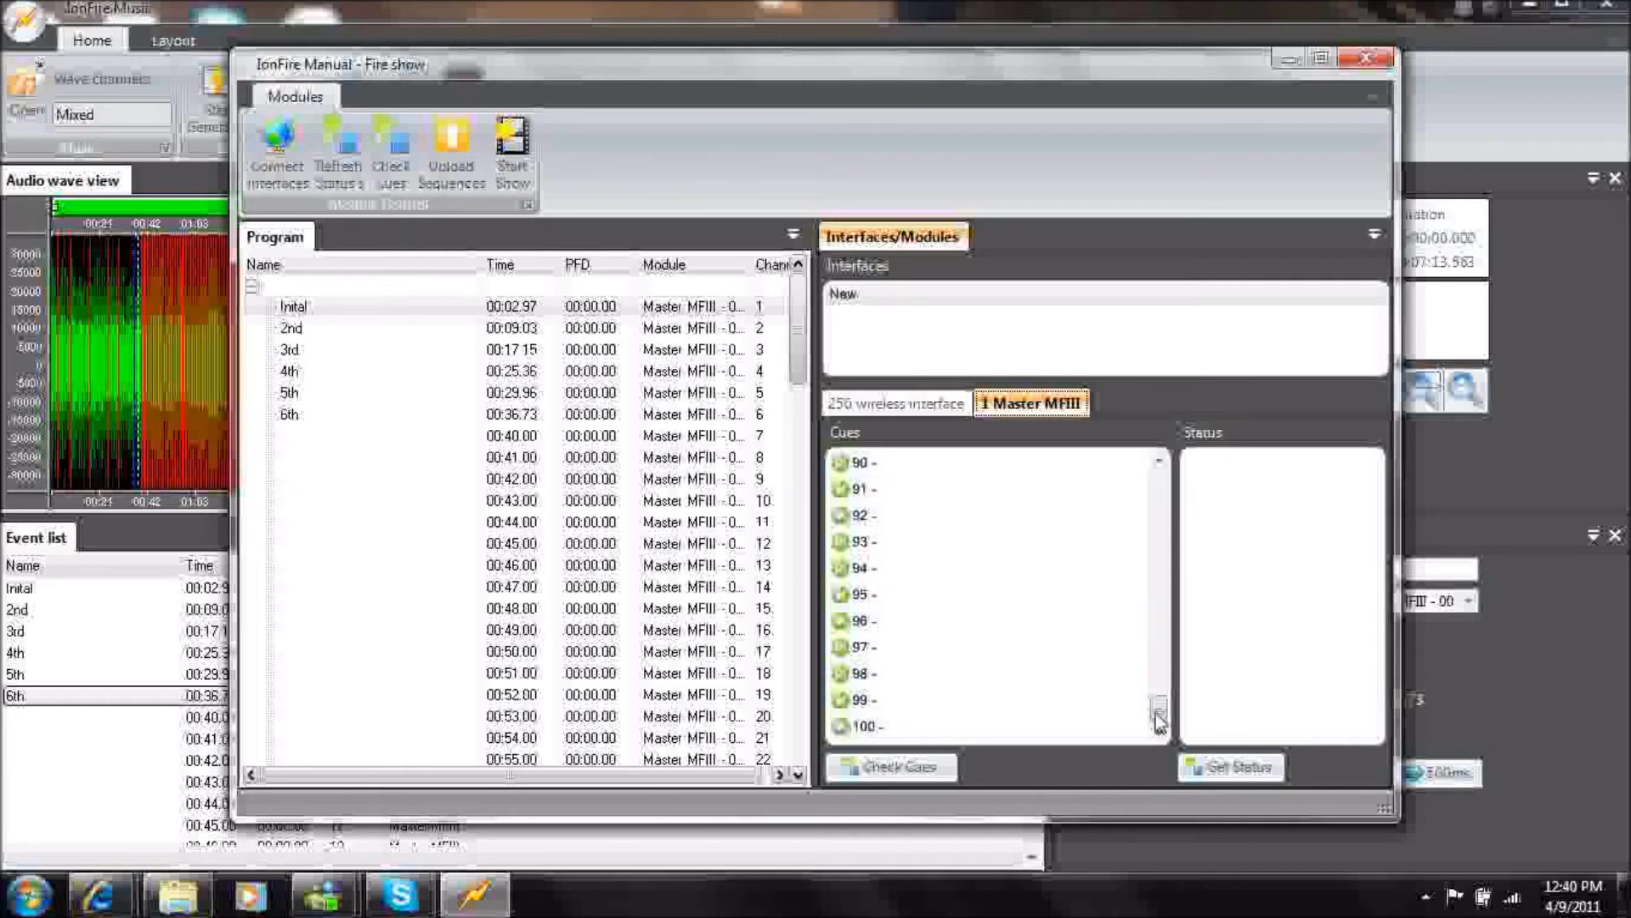
pyautogui.moveTo(1158, 712); pyautogui.dragTo(1125, 464)
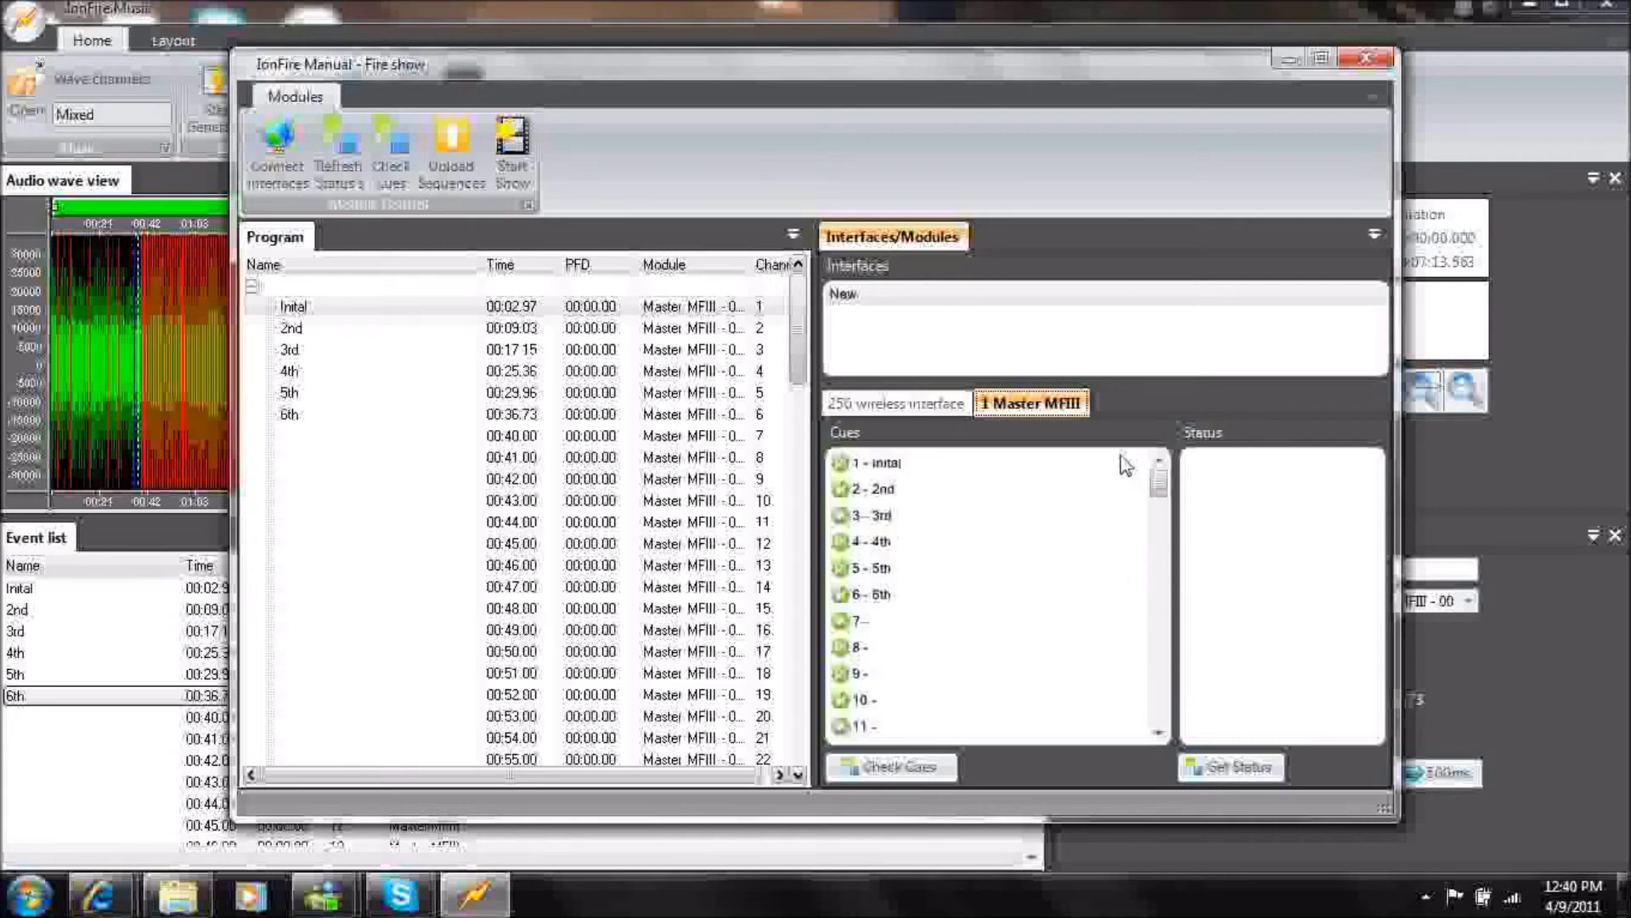
pyautogui.scroll(-2, 1123, 493)
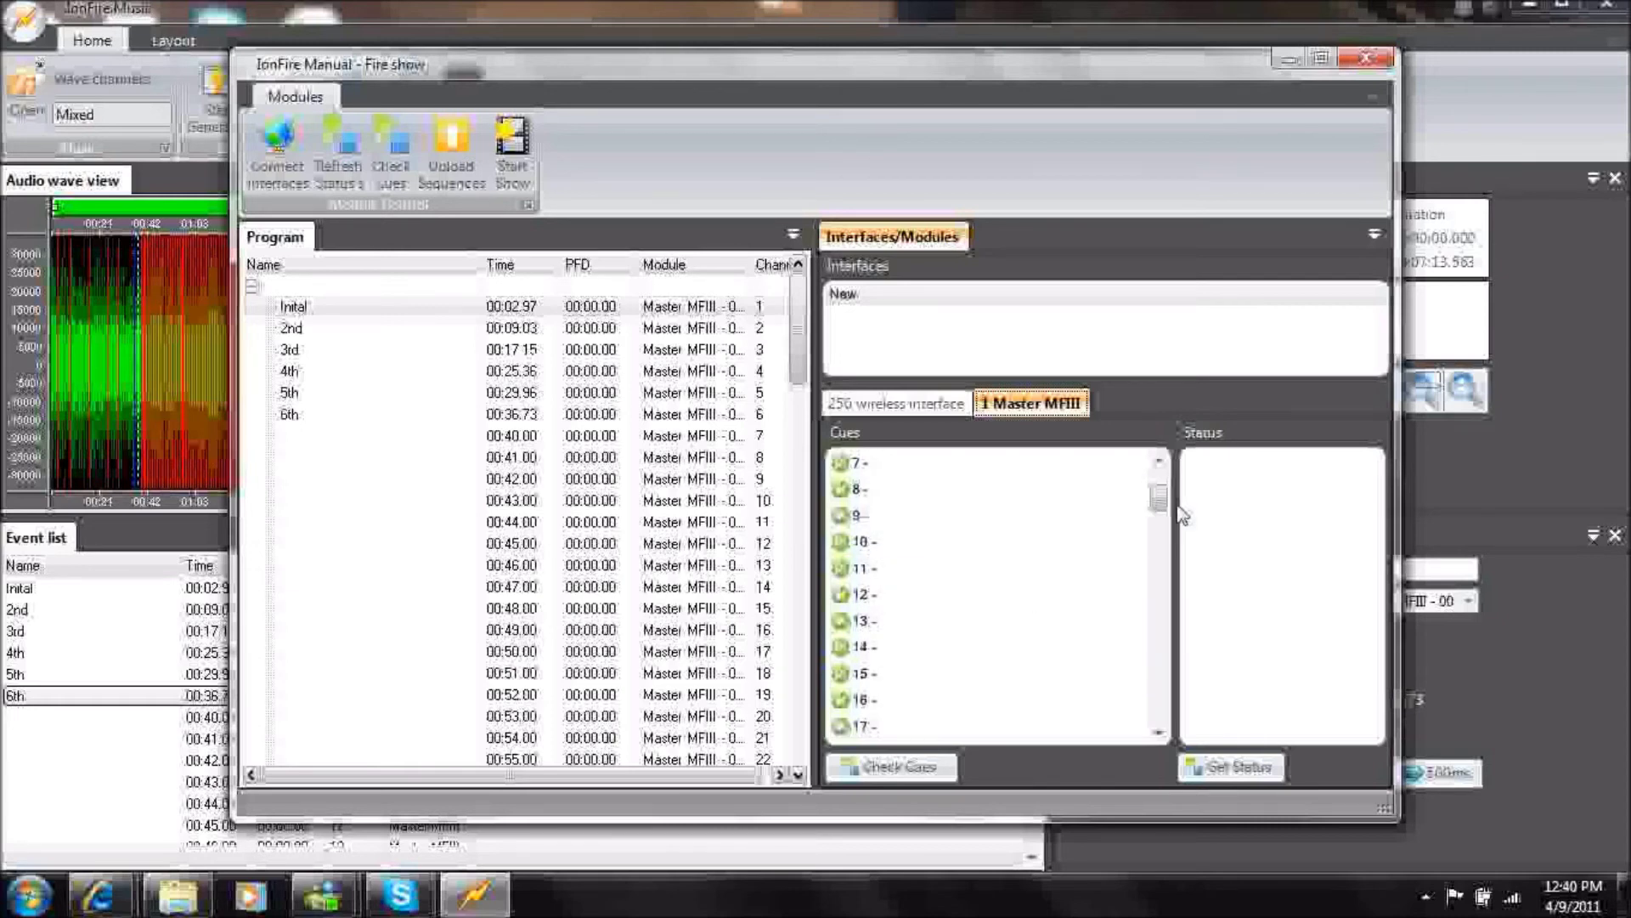
pyautogui.click(1231, 766)
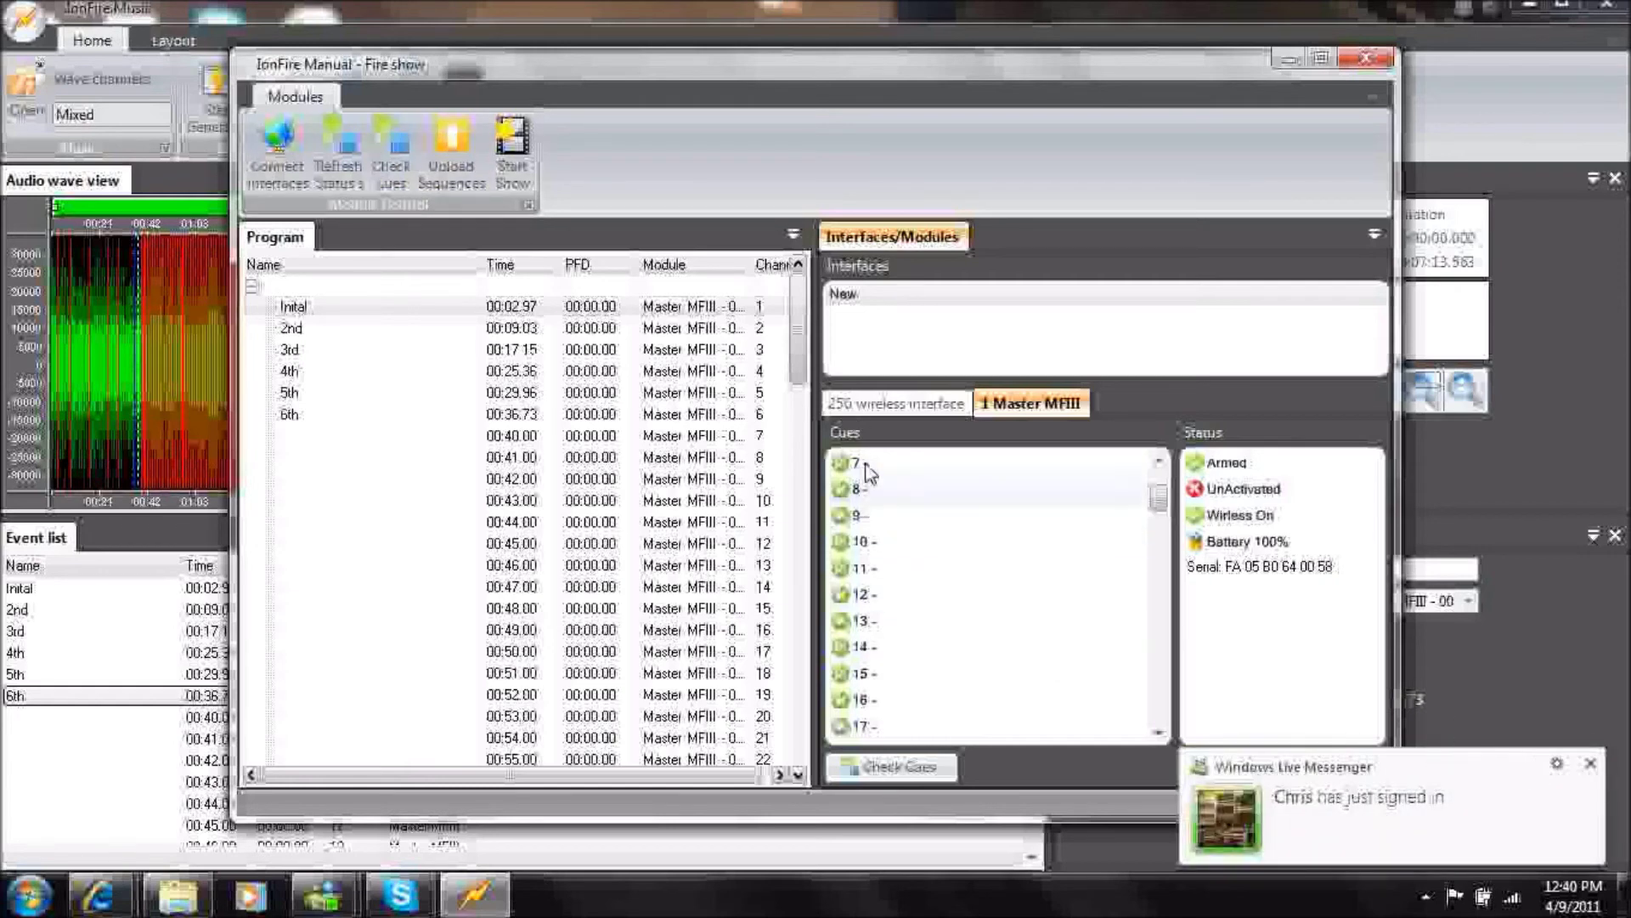
# Upload the sequences of channel New to its modules and close the upload dialog.
pyautogui.click(456, 146)
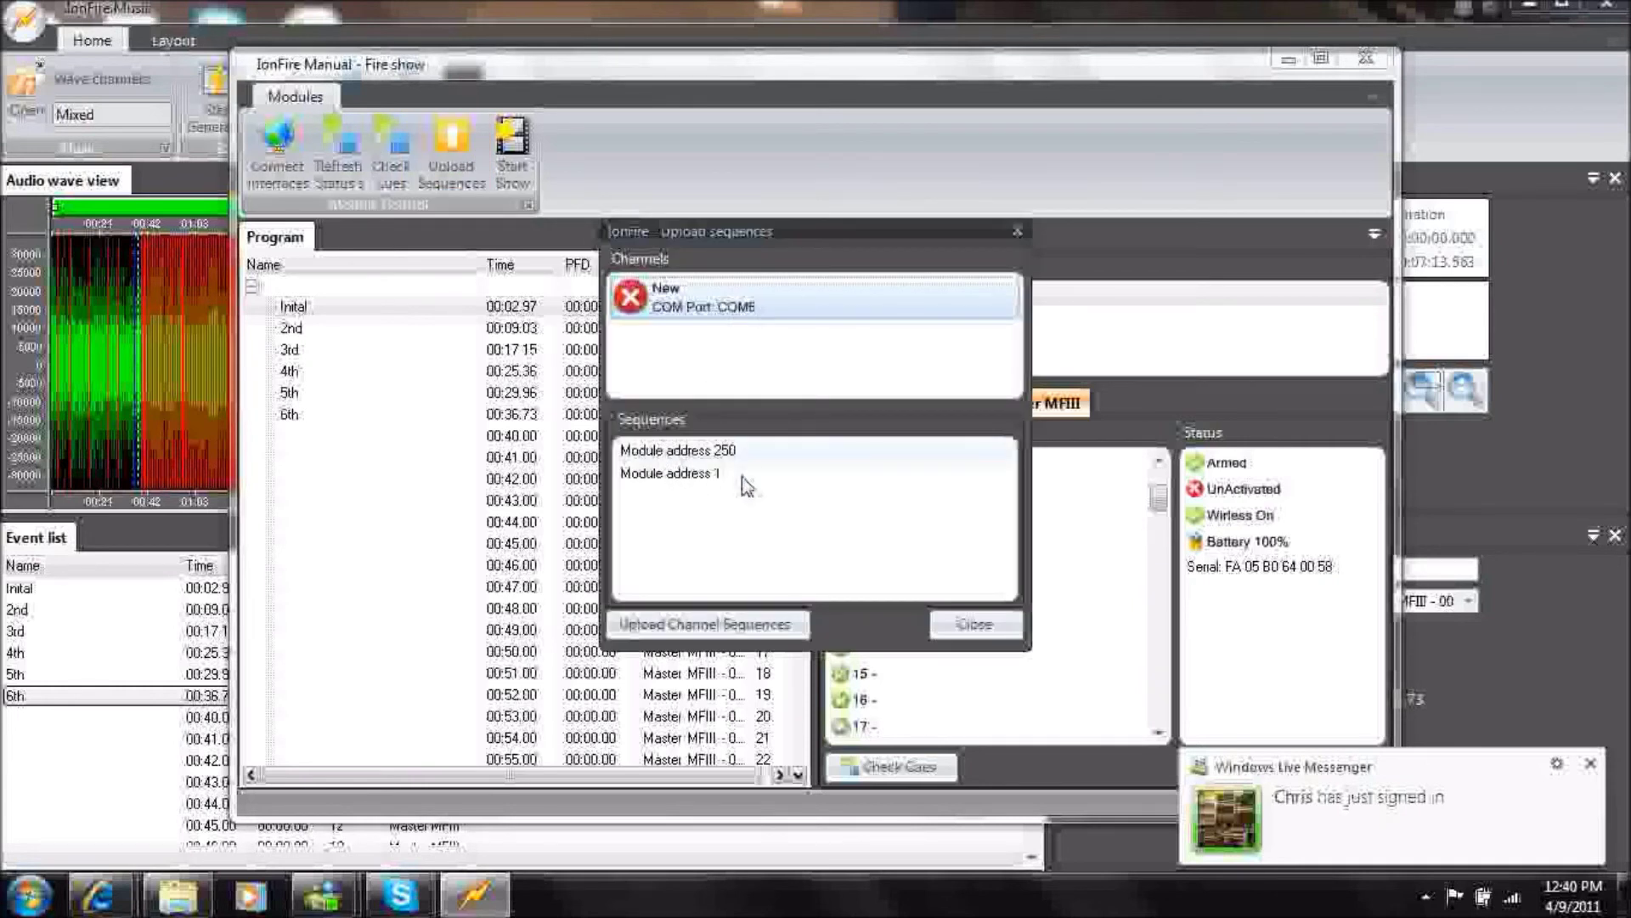
pyautogui.click(731, 629)
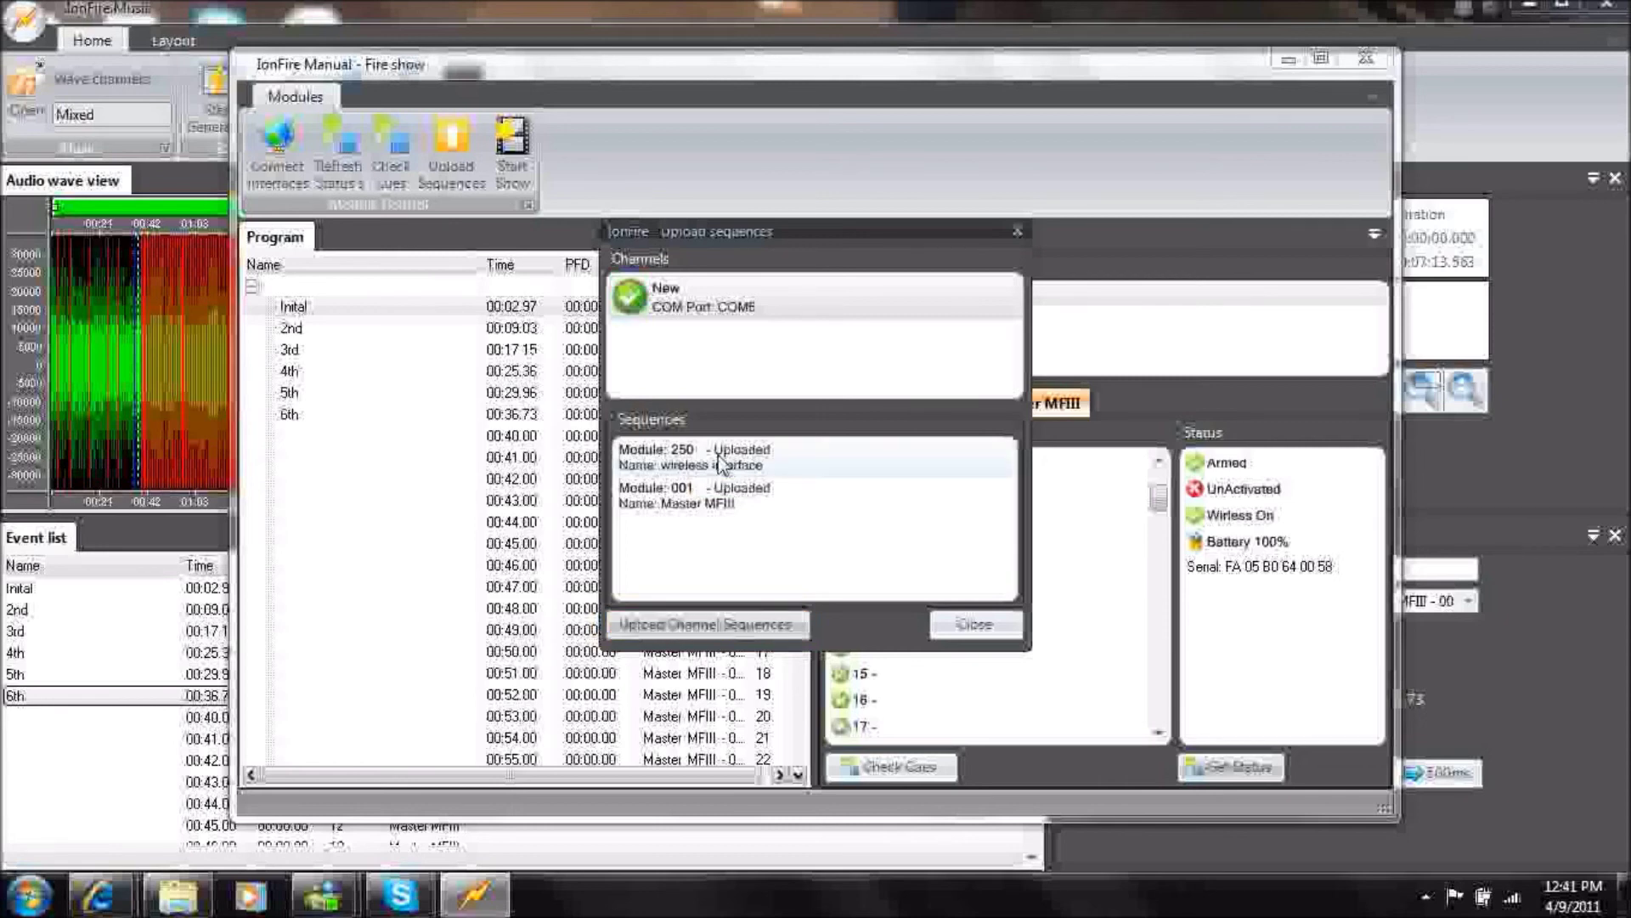
pyautogui.click(979, 634)
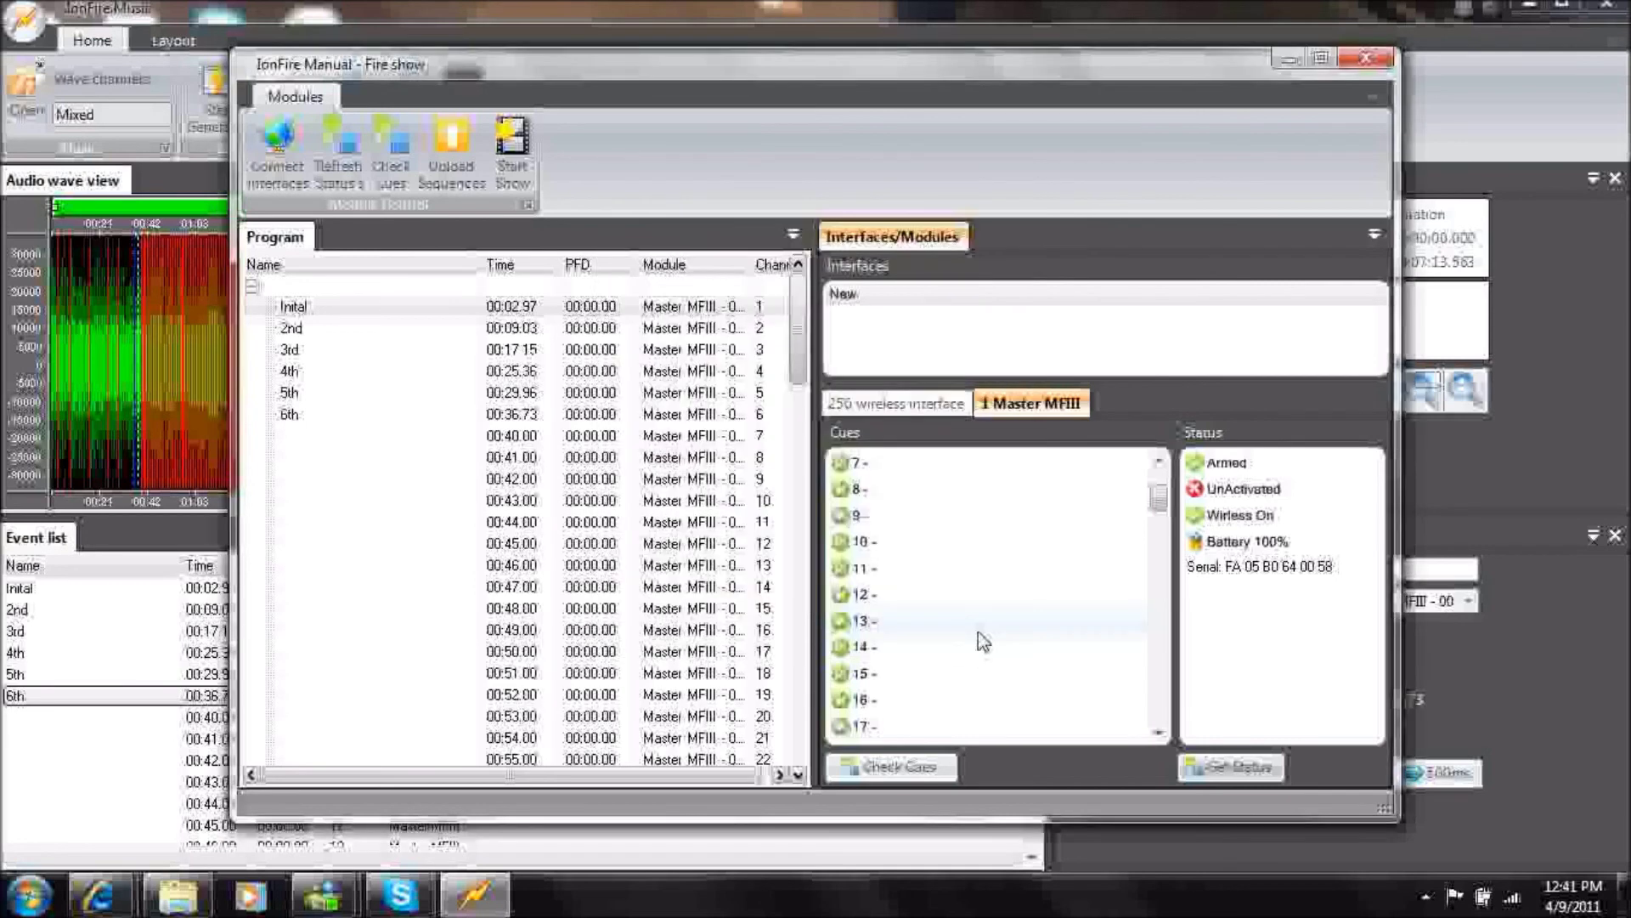
# Agree to the firing safety warning, activate the modules and start the show.
pyautogui.click(515, 145)
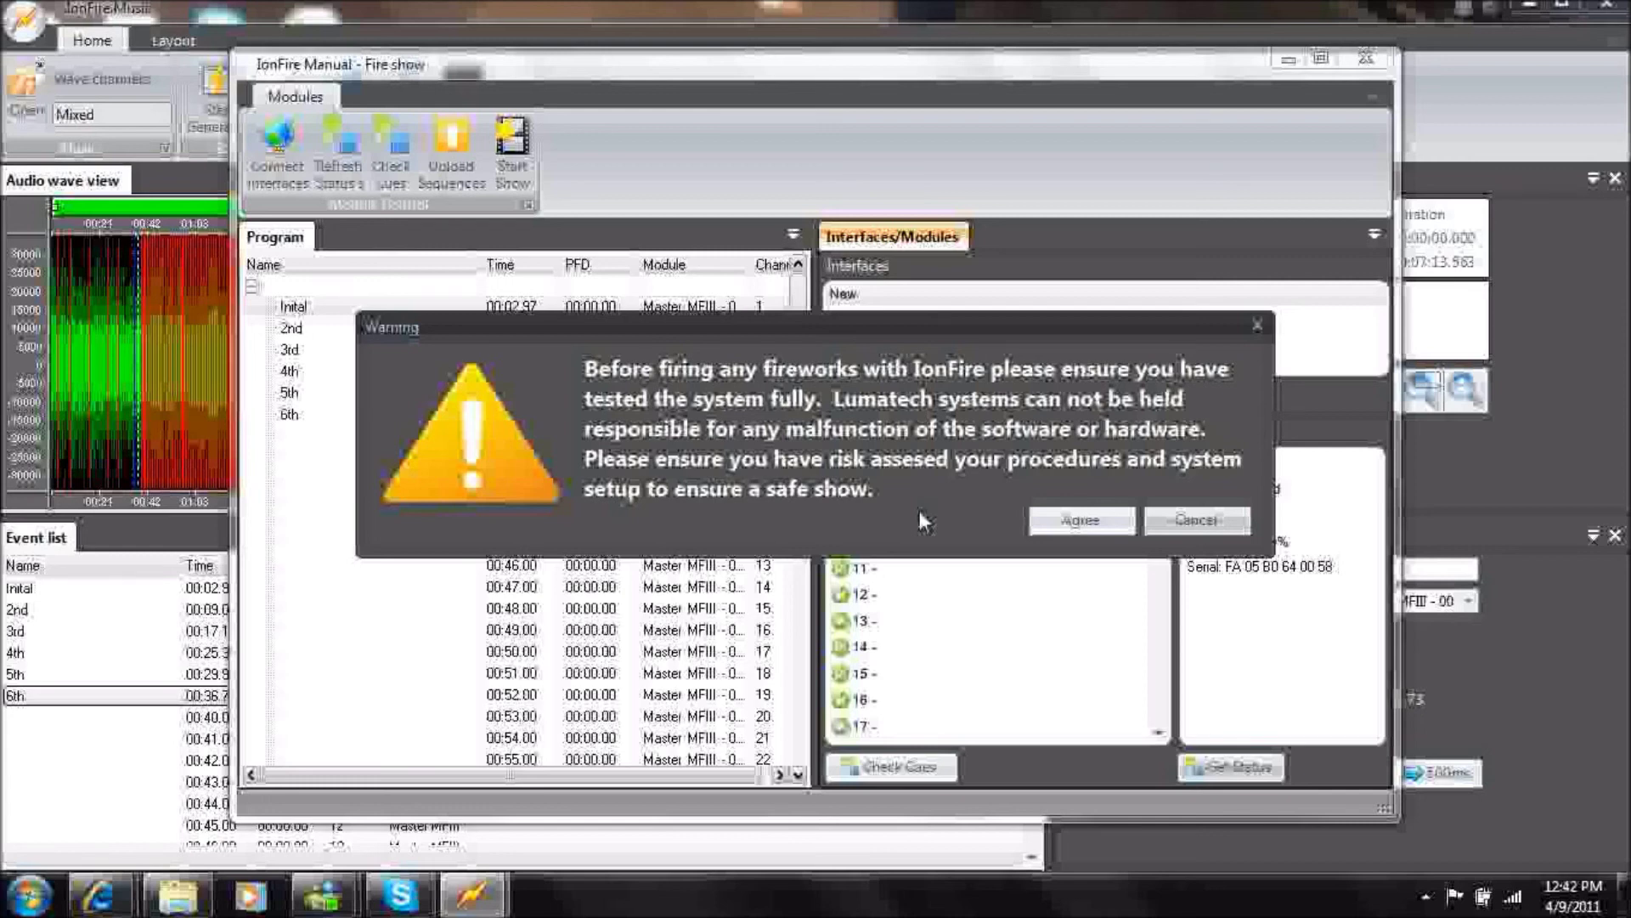
pyautogui.click(1083, 520)
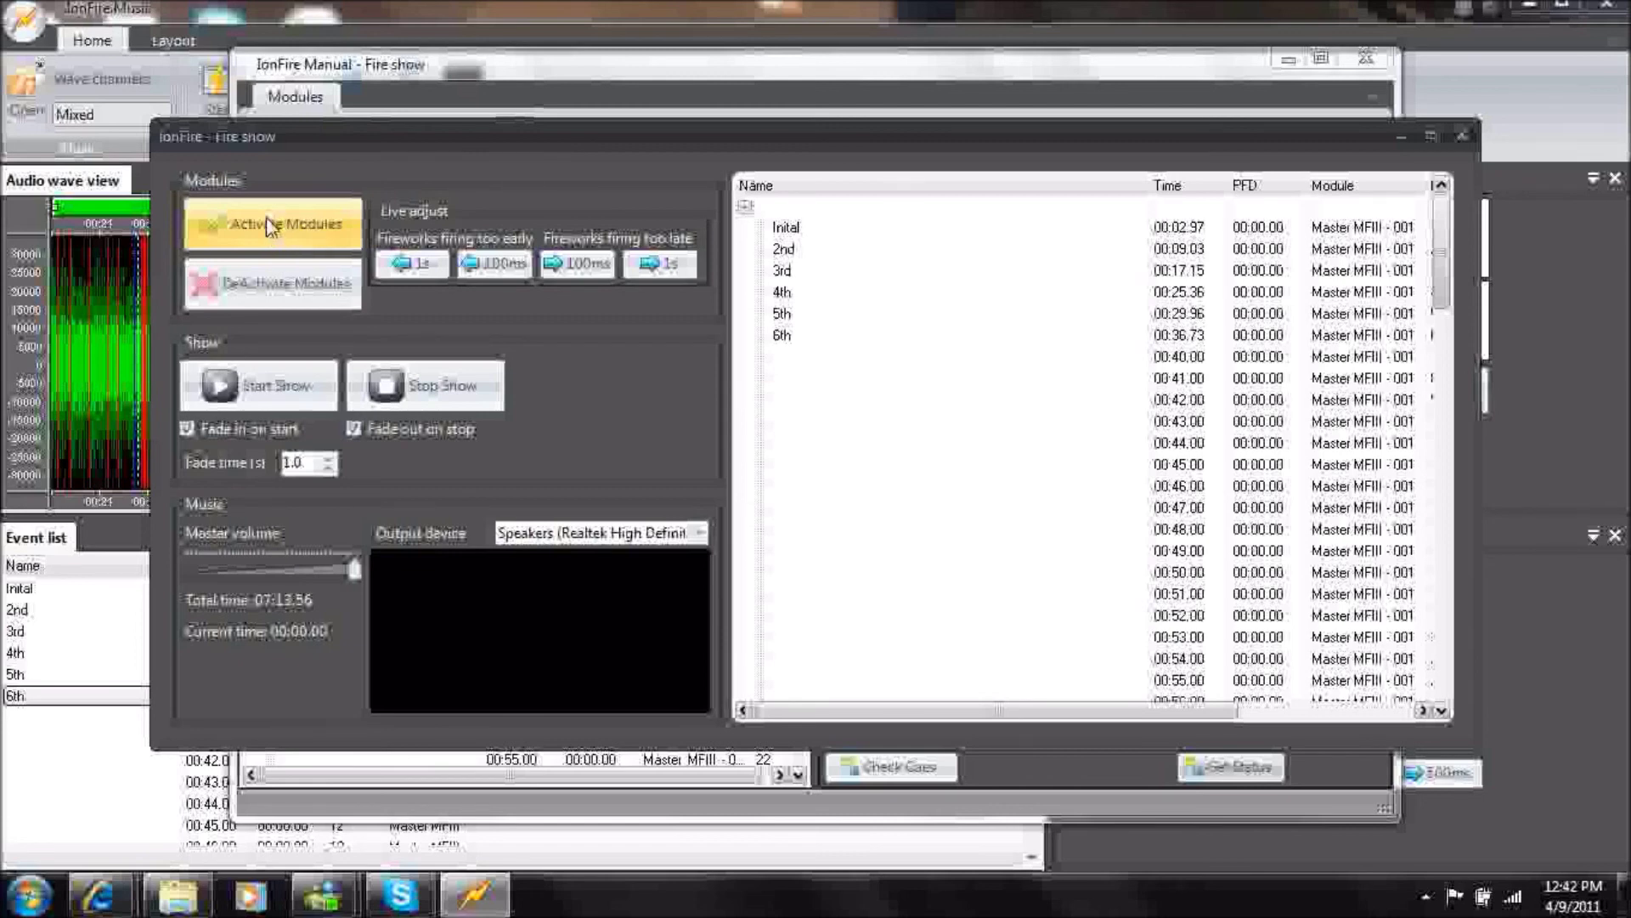
pyautogui.click(270, 225)
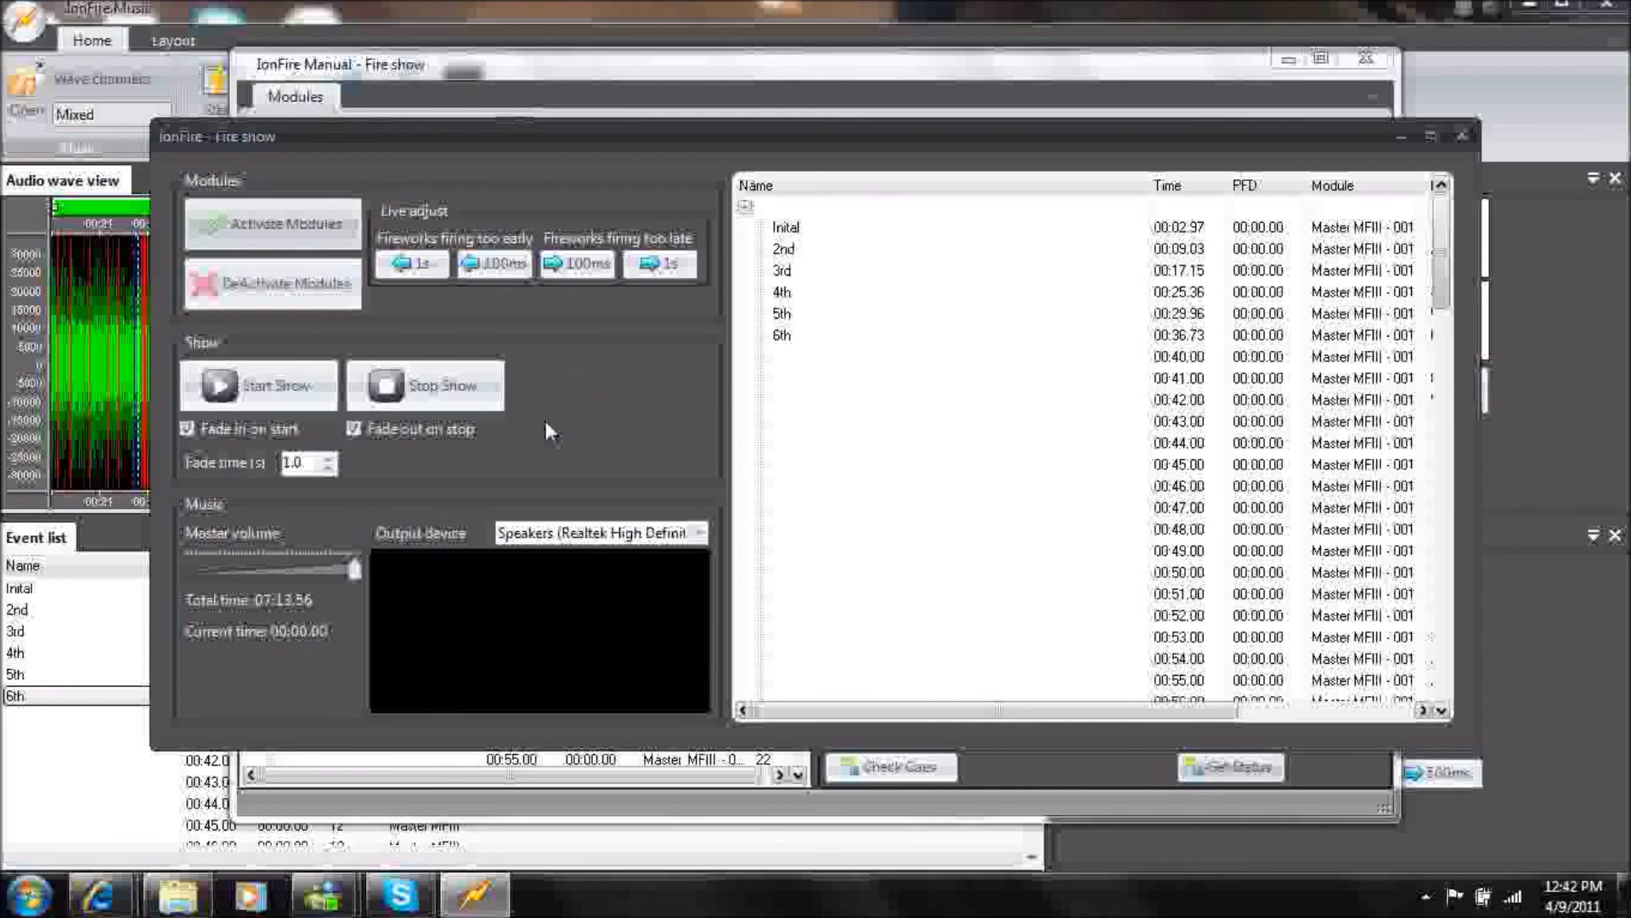
pyautogui.click(251, 392)
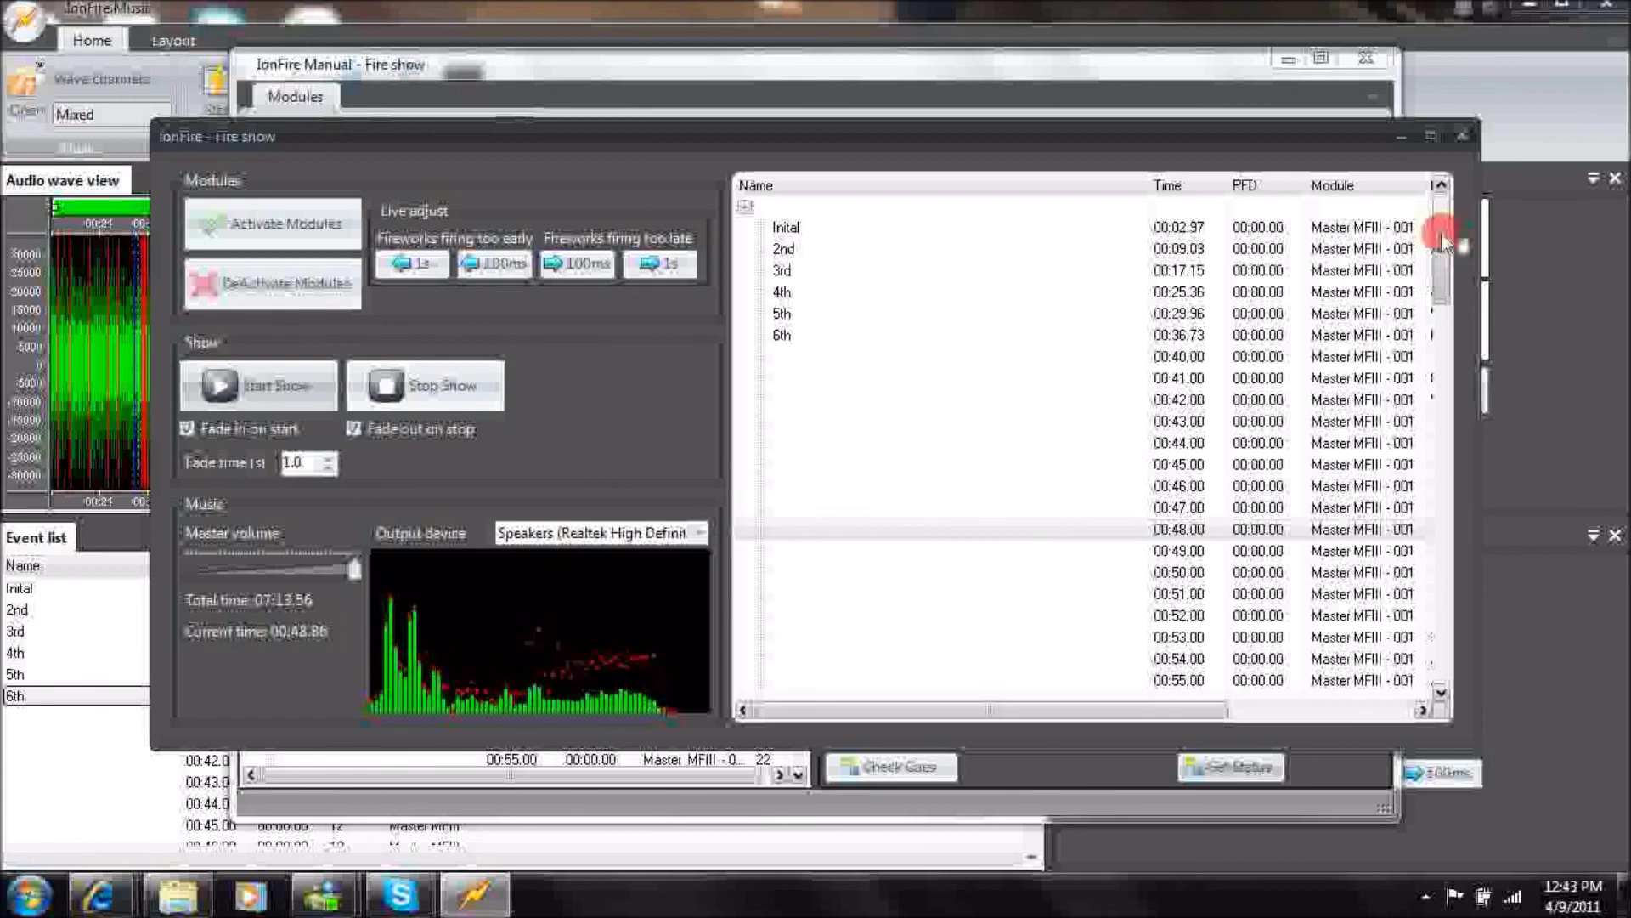
# Follow the firing cues to the end of the list, stop the show and minimize its window.
pyautogui.moveTo(1441, 228); pyautogui.dragTo(1445, 298)
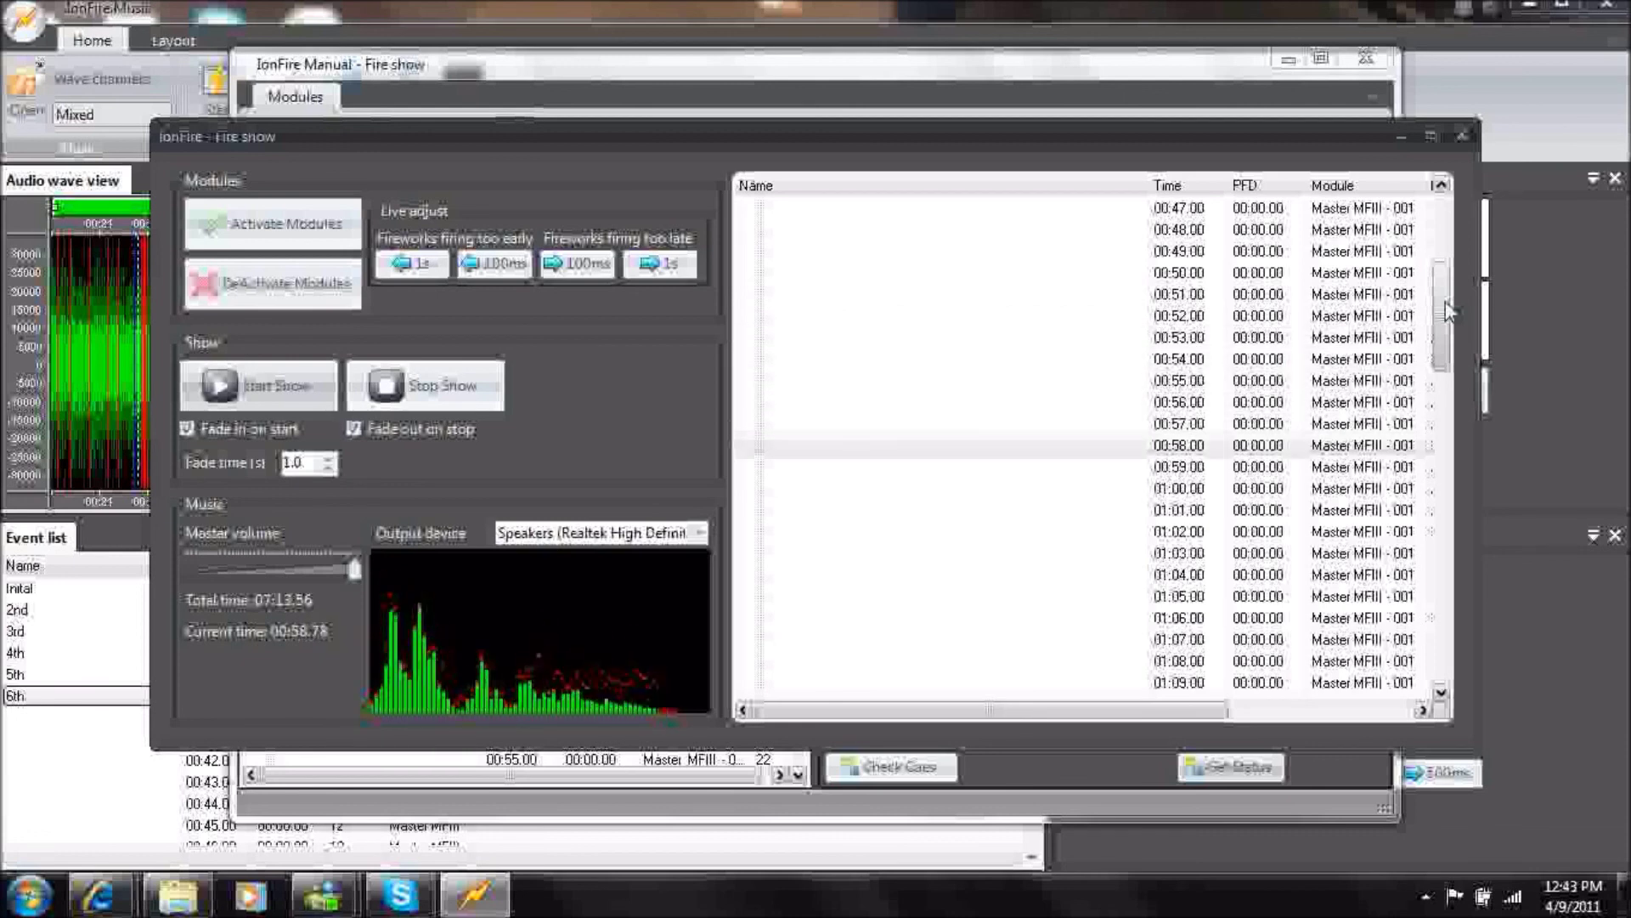
pyautogui.moveTo(1447, 310); pyautogui.dragTo(1450, 344)
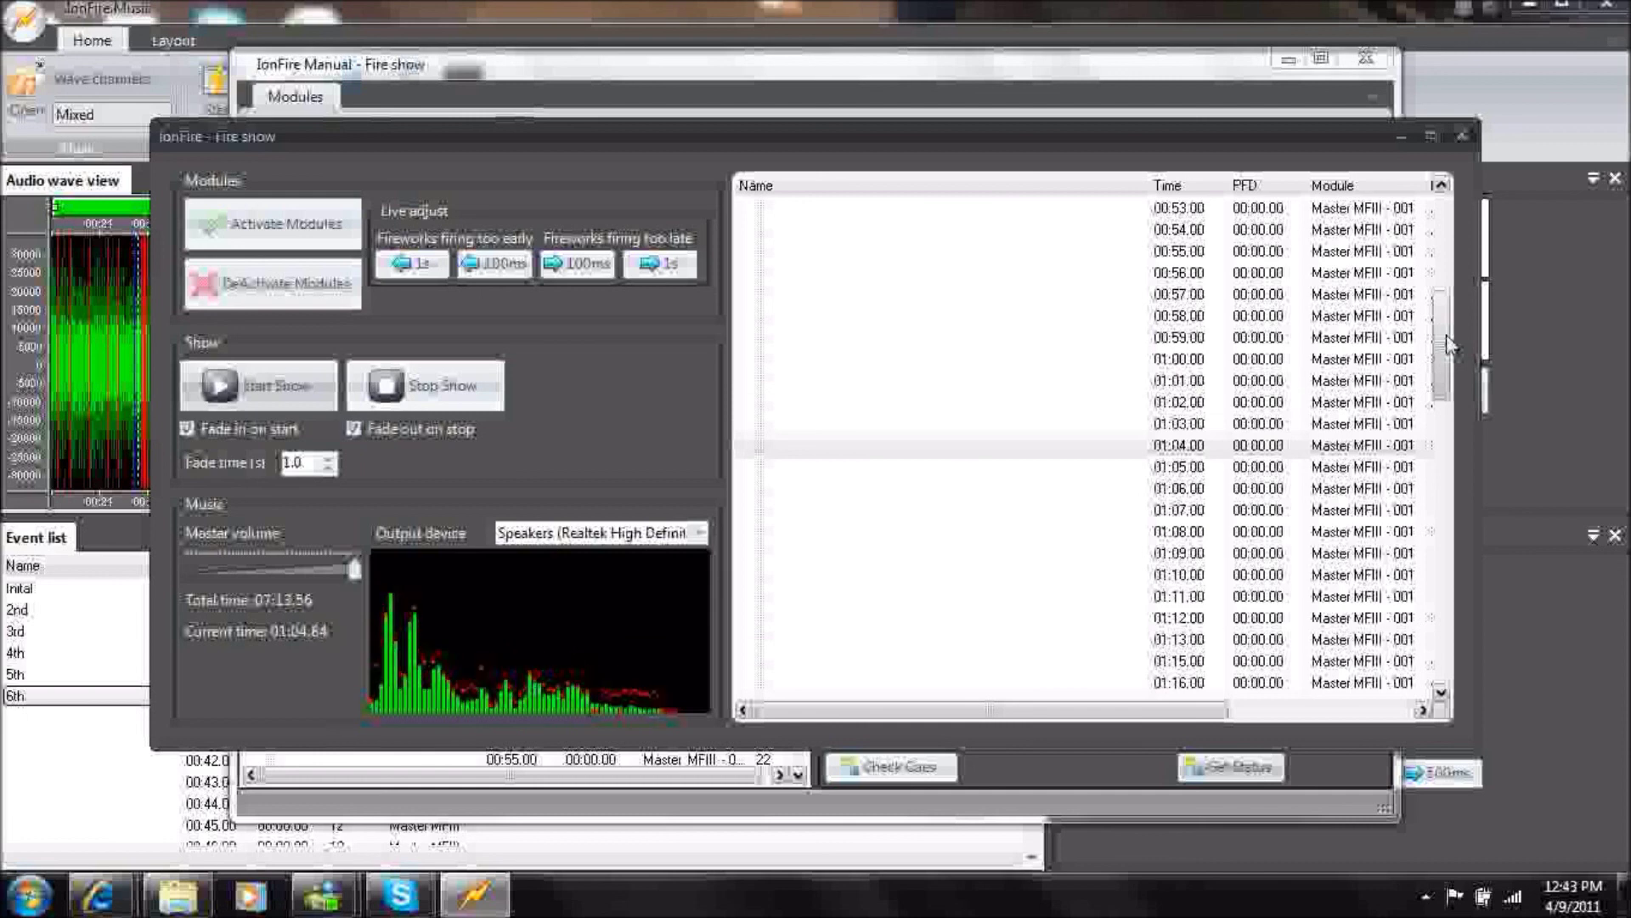
pyautogui.moveTo(1448, 346); pyautogui.dragTo(1450, 371)
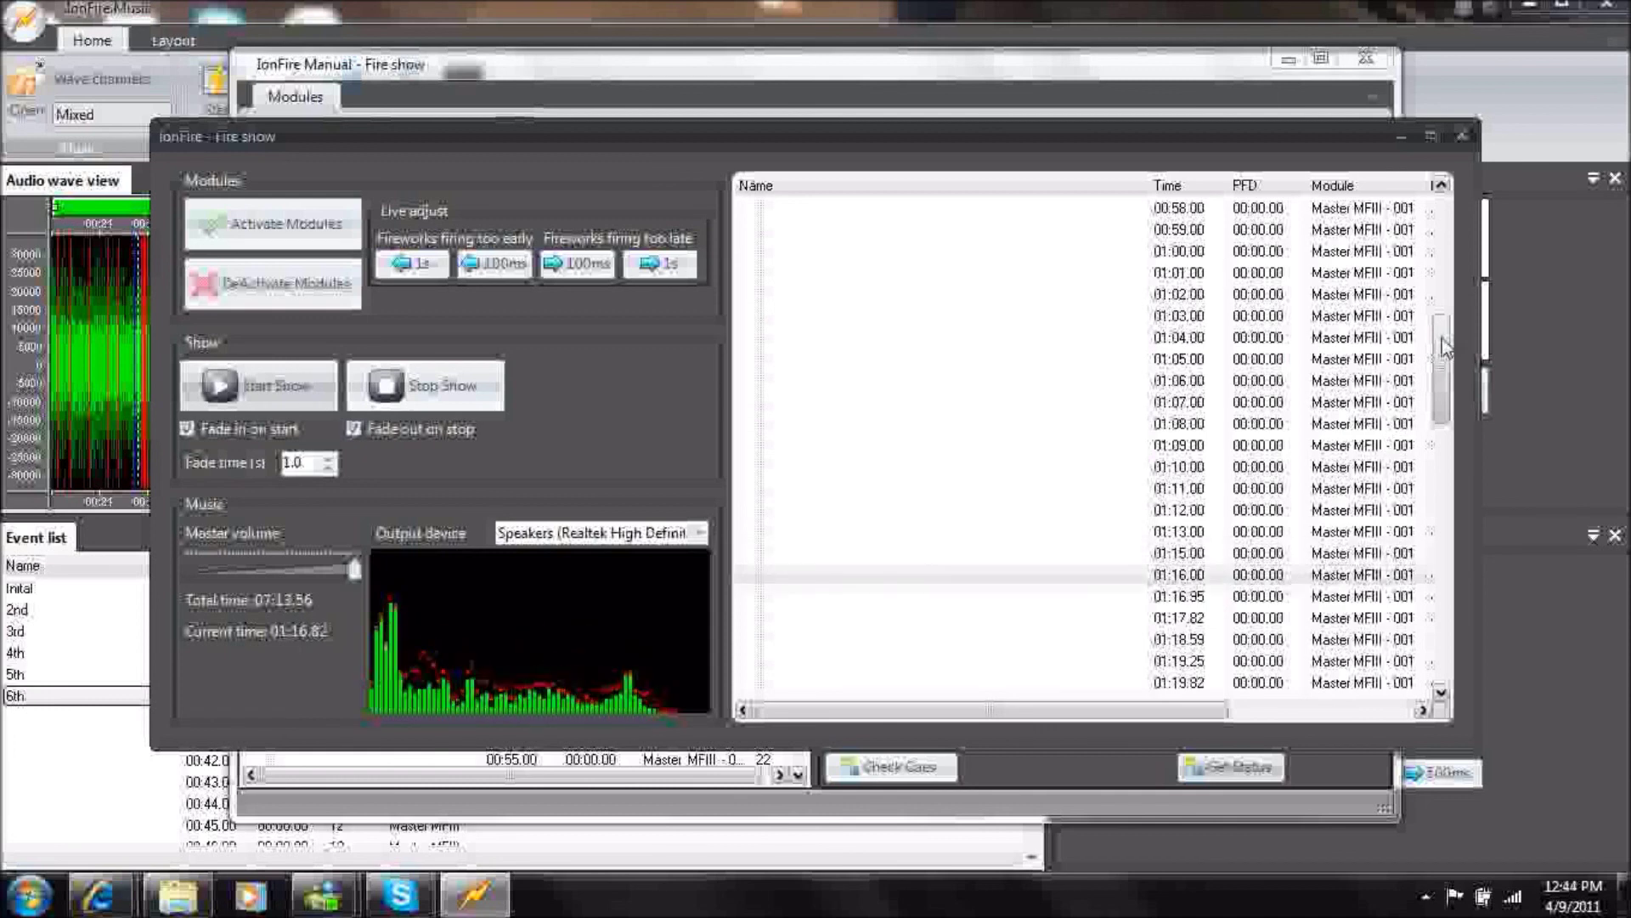
pyautogui.moveTo(1442, 344); pyautogui.dragTo(1455, 447)
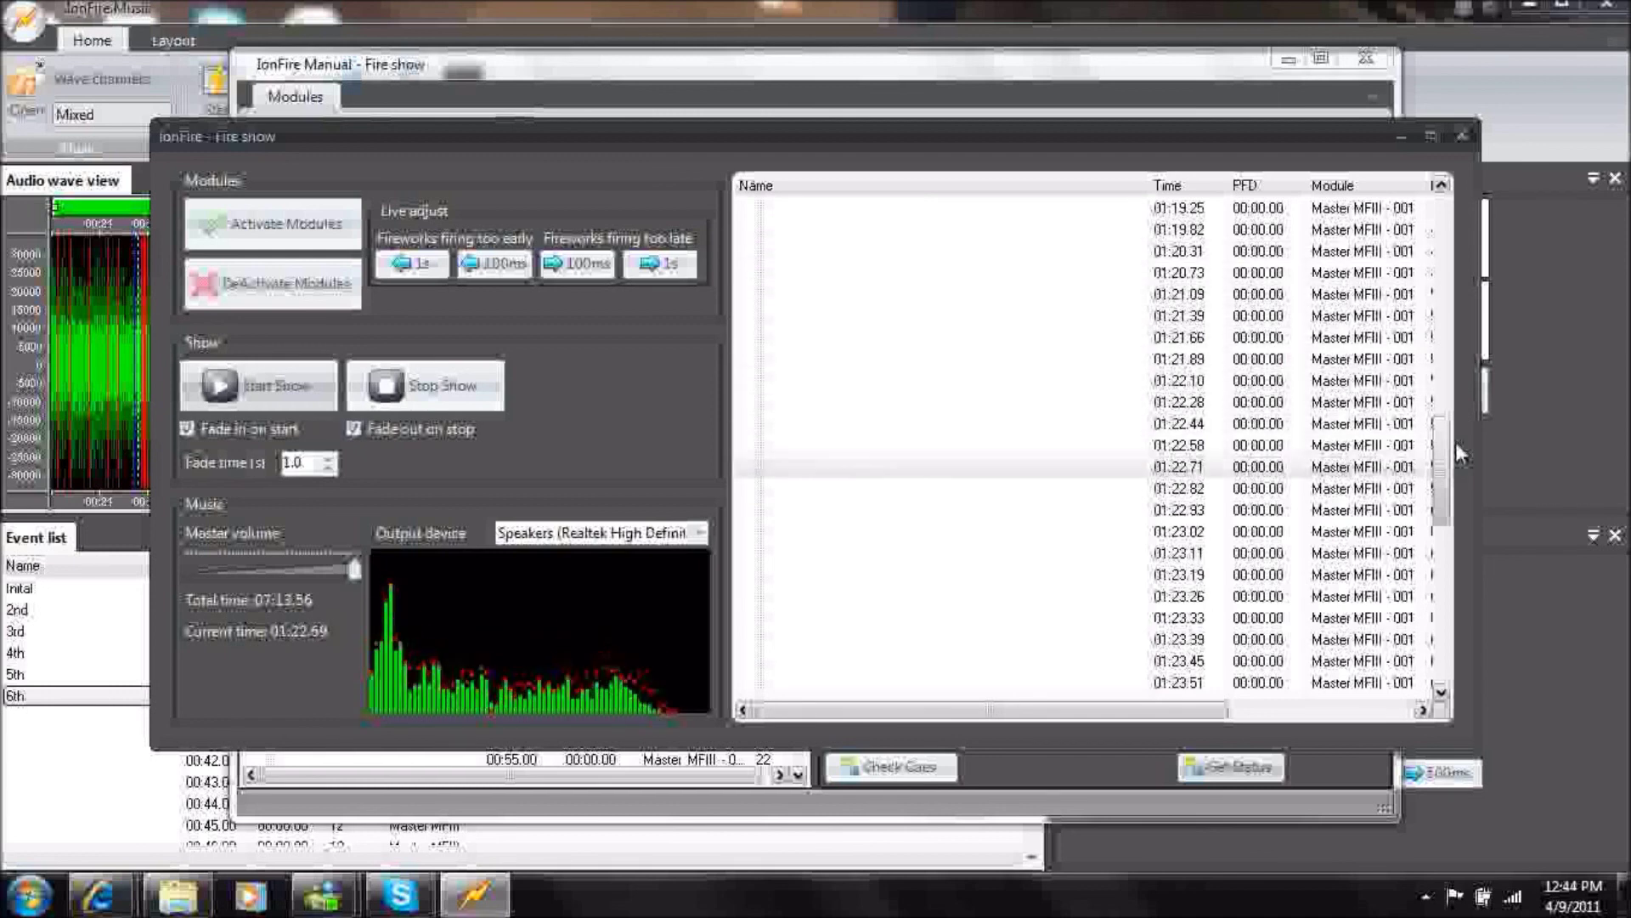
pyautogui.scroll(-10, 1456, 444)
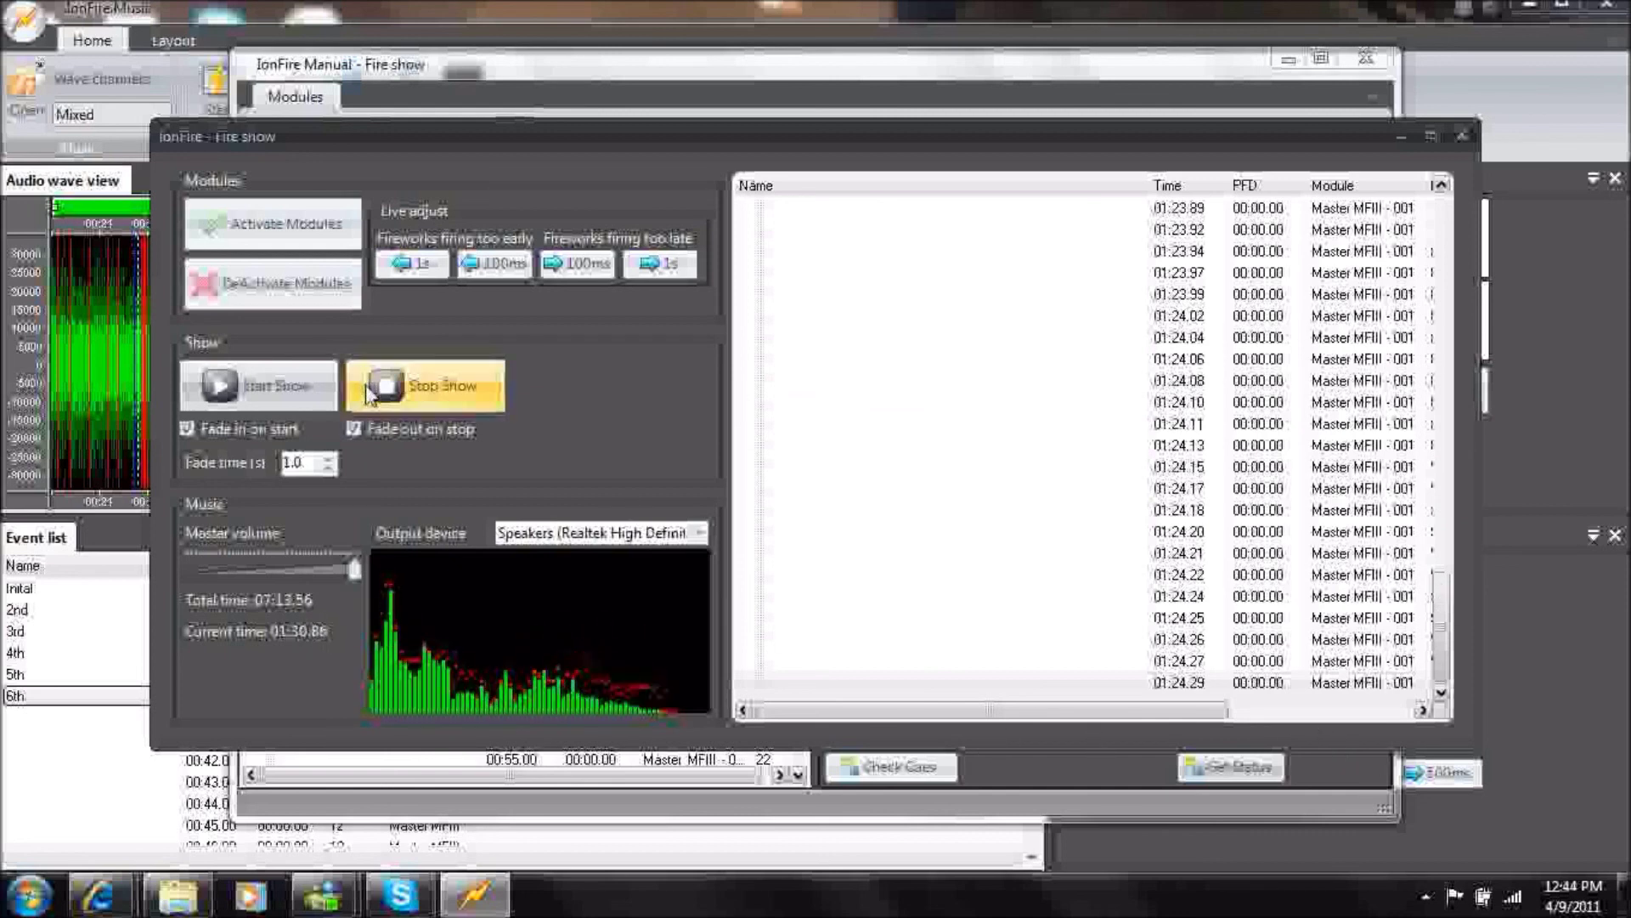
pyautogui.click(429, 390)
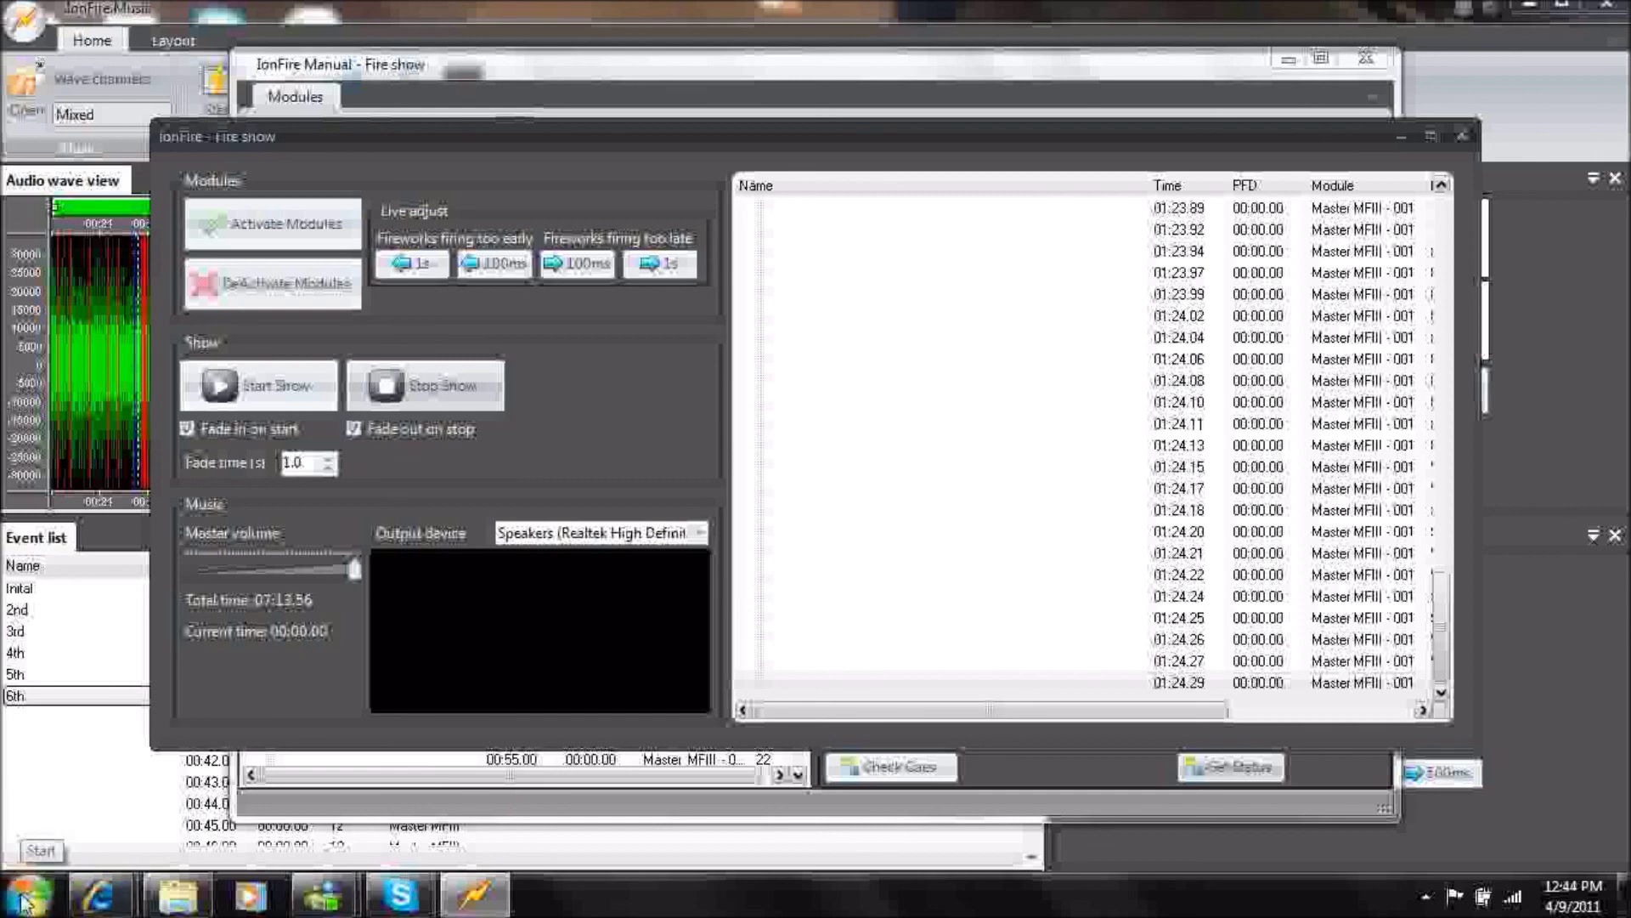
pyautogui.click(1395, 139)
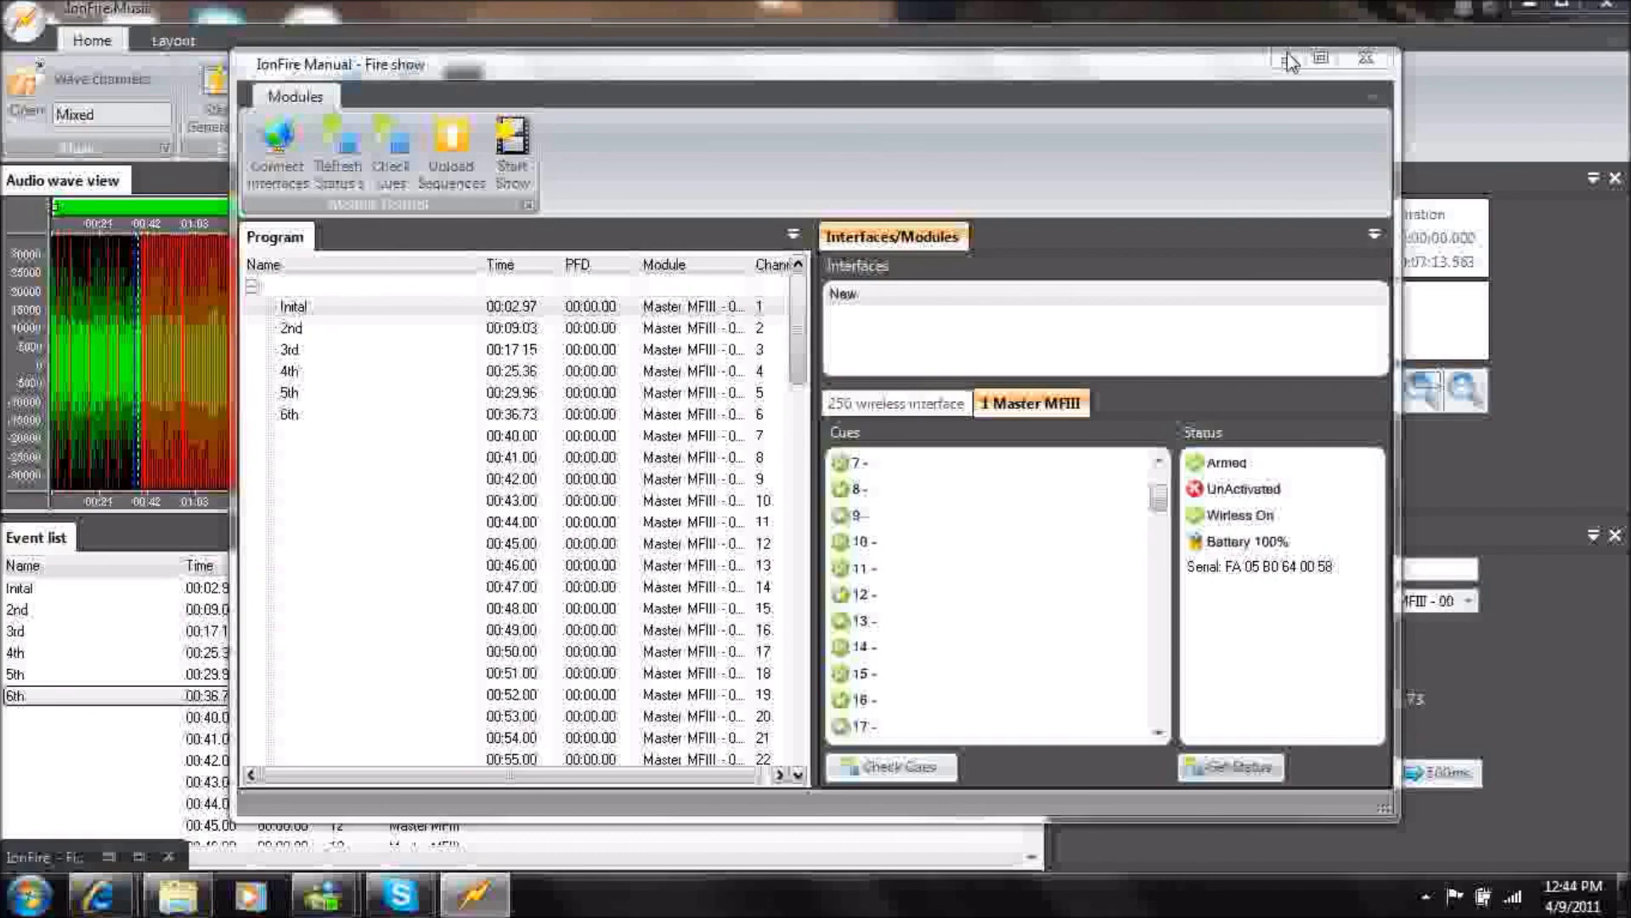